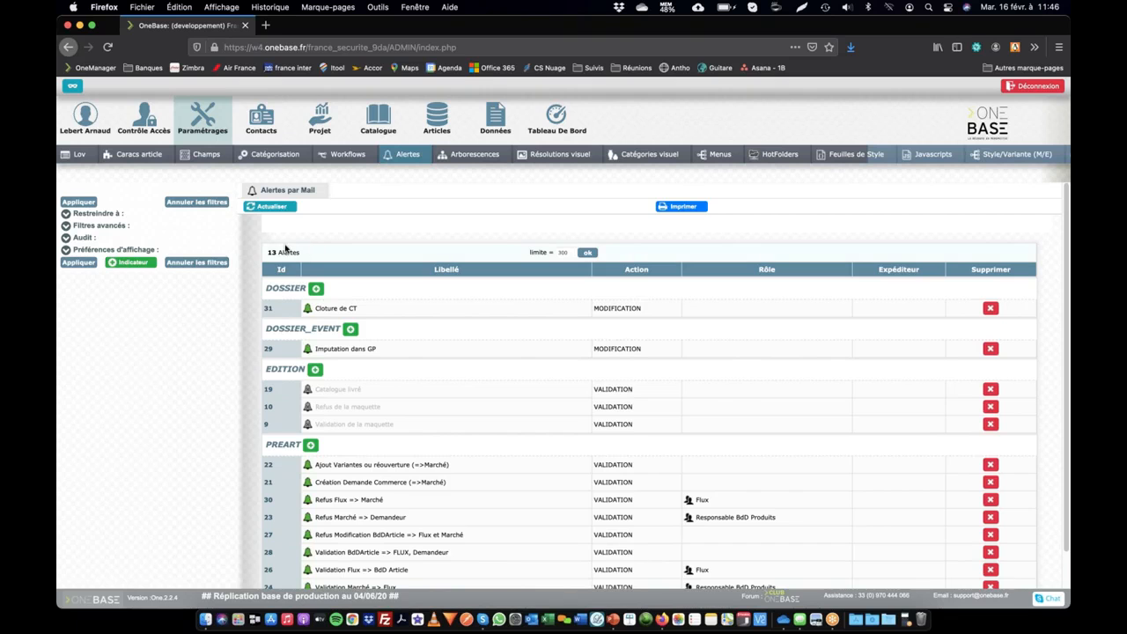
# - Start a new mail alert for the Produit entity
pyautogui.moveTo(268, 253); pyautogui.dragTo(295, 290)
pyautogui.scroll(-1, 474, 419)
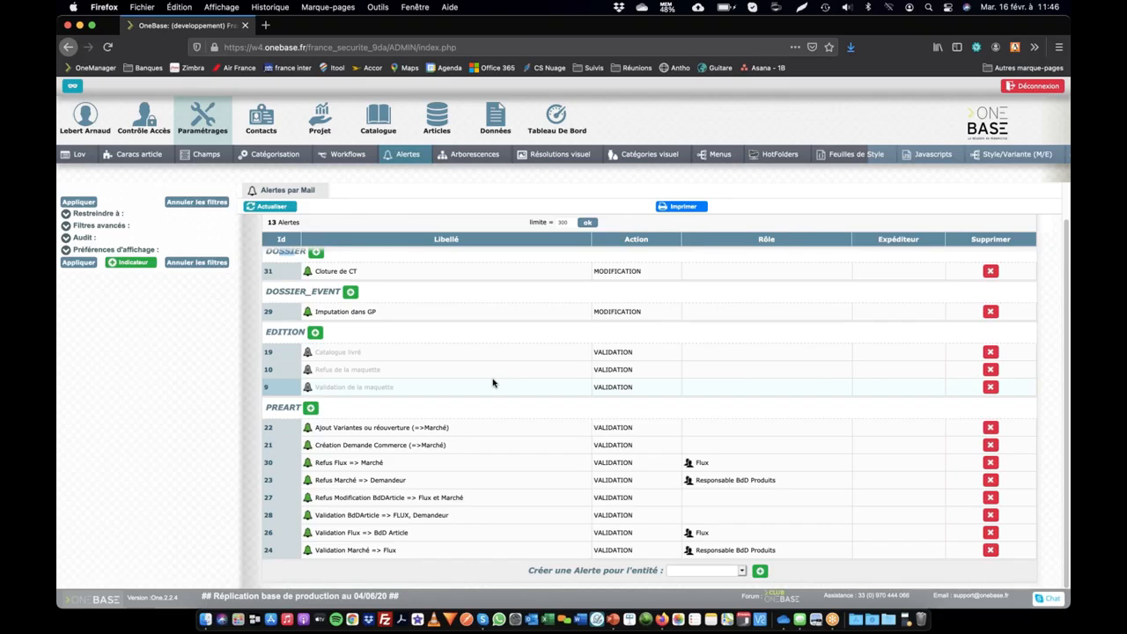
pyautogui.click(704, 571)
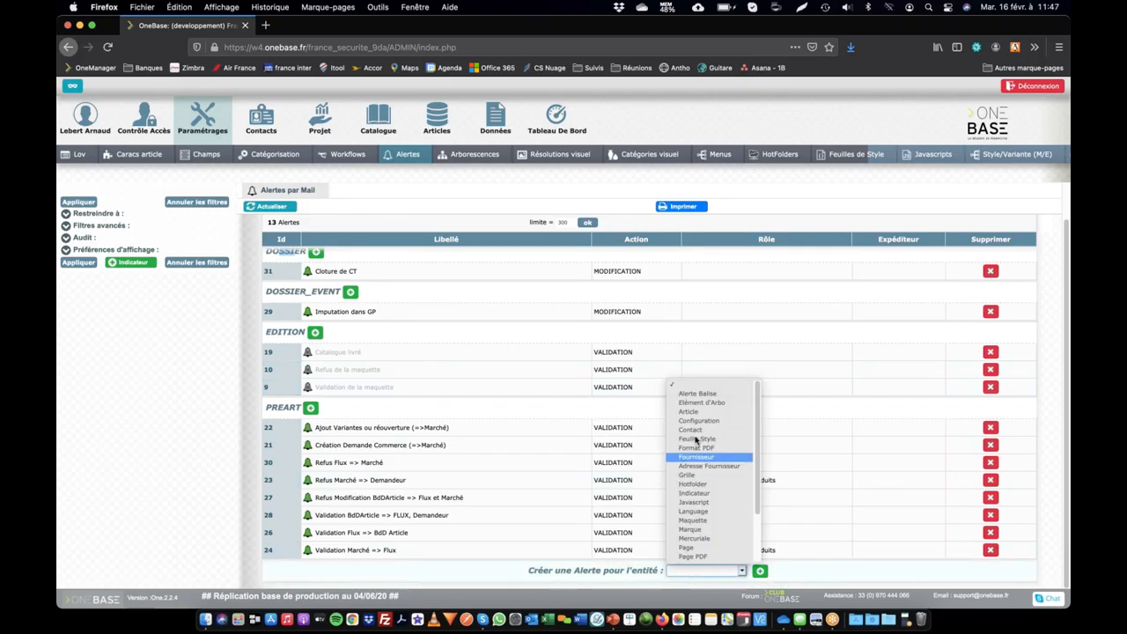
pyautogui.click(694, 556)
pyautogui.click(701, 574)
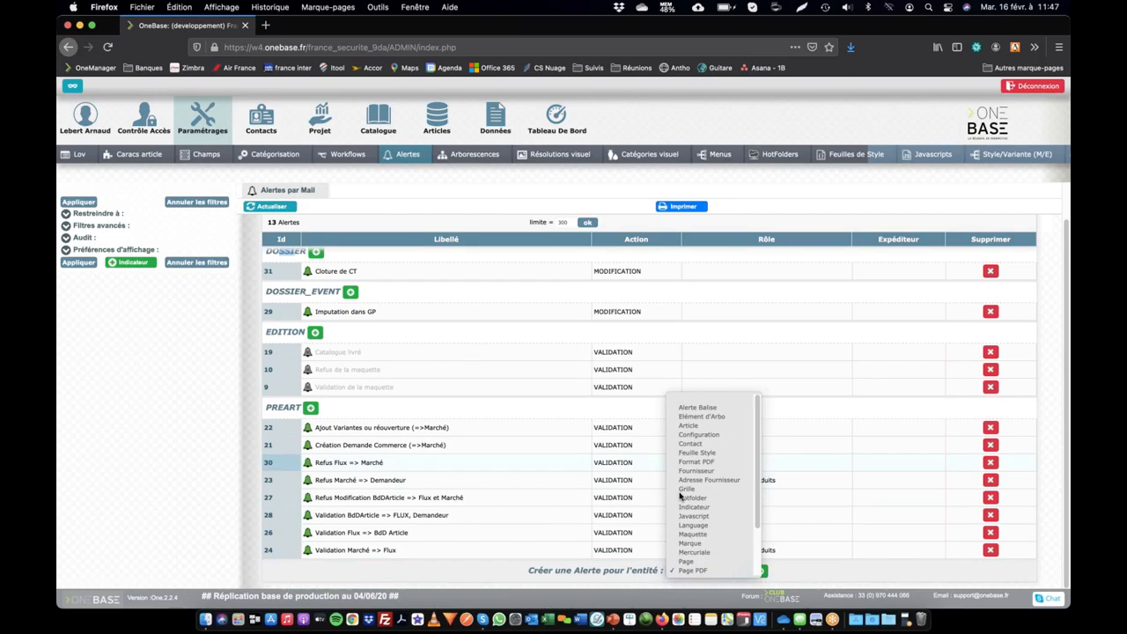
pyautogui.scroll(-3, 717, 495)
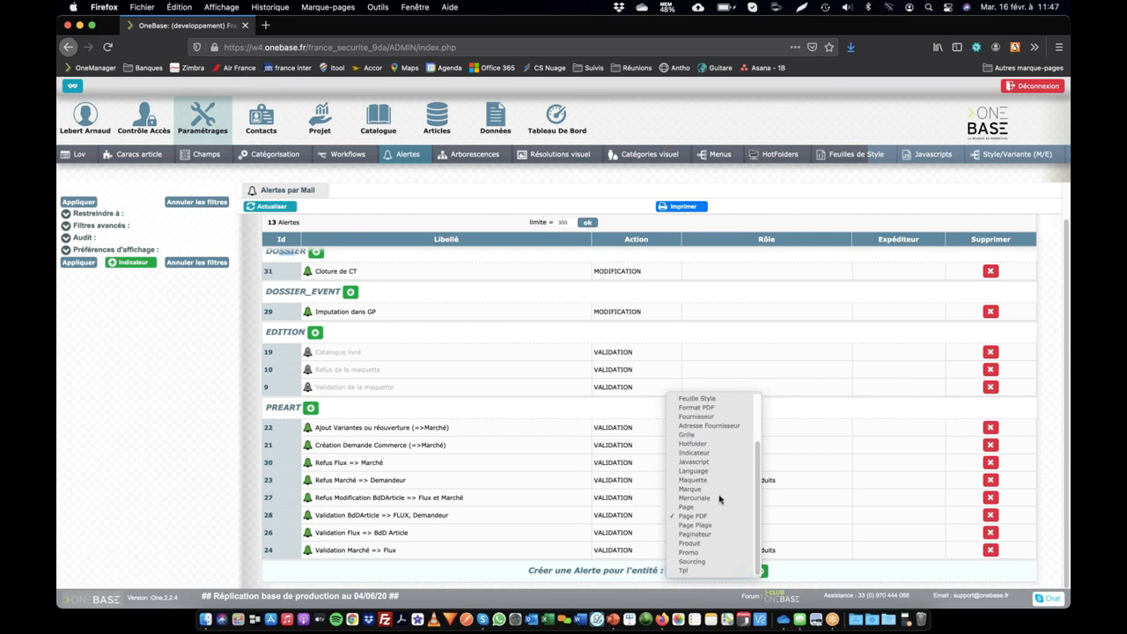
pyautogui.click(710, 543)
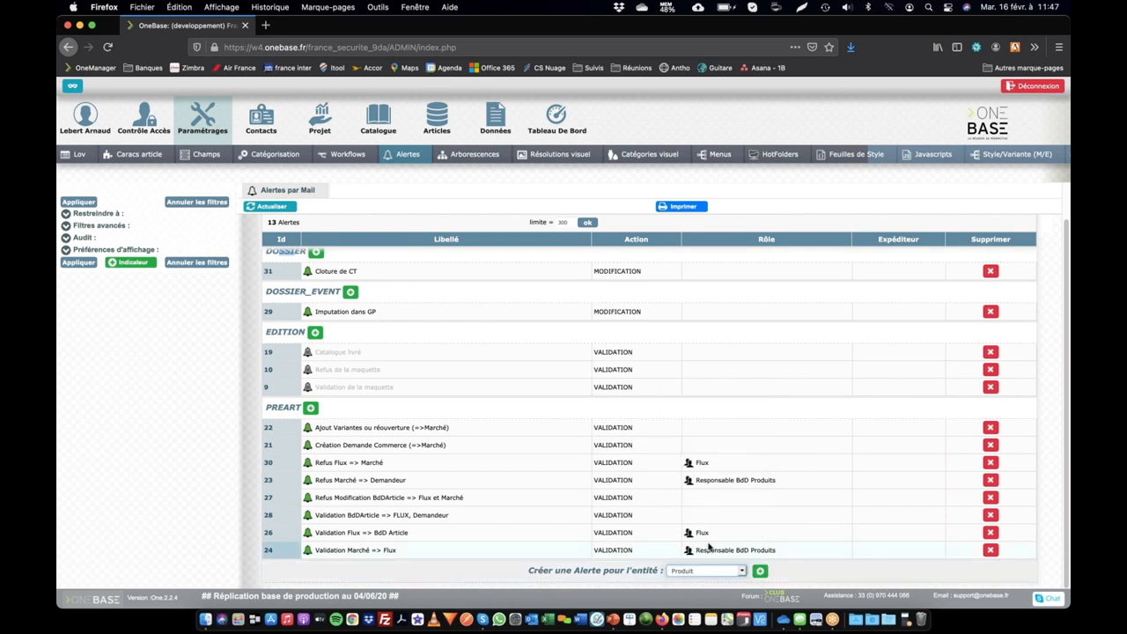
pyautogui.click(759, 571)
pyautogui.scroll(2, 572, 387)
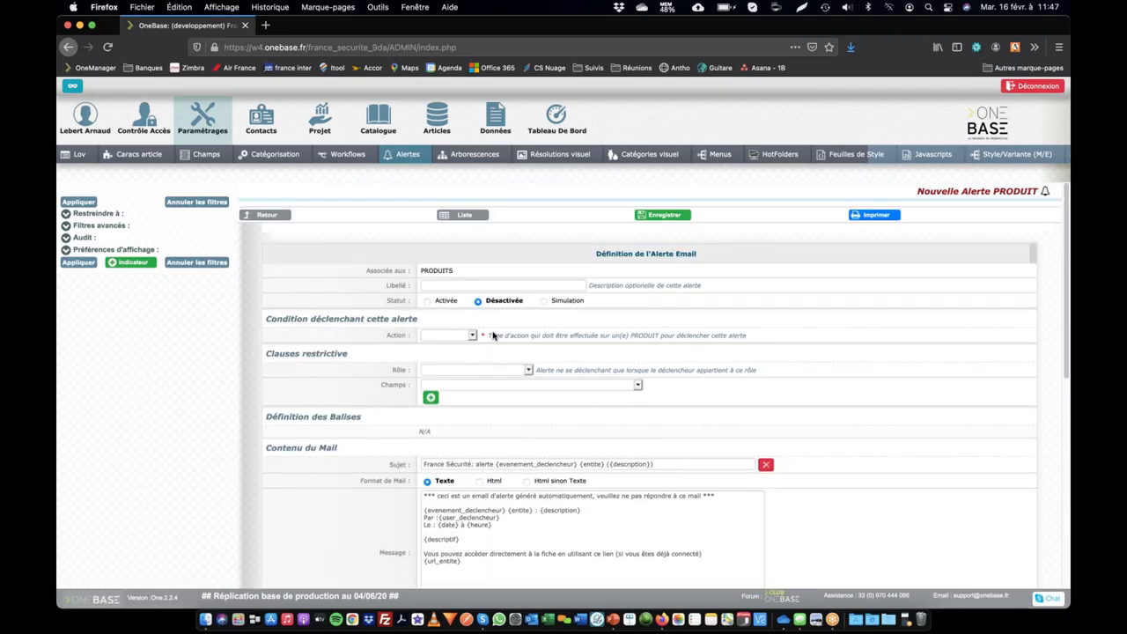
# - Label the alert "Produit refusé" and set its status to Simulation
pyautogui.click(491, 286)
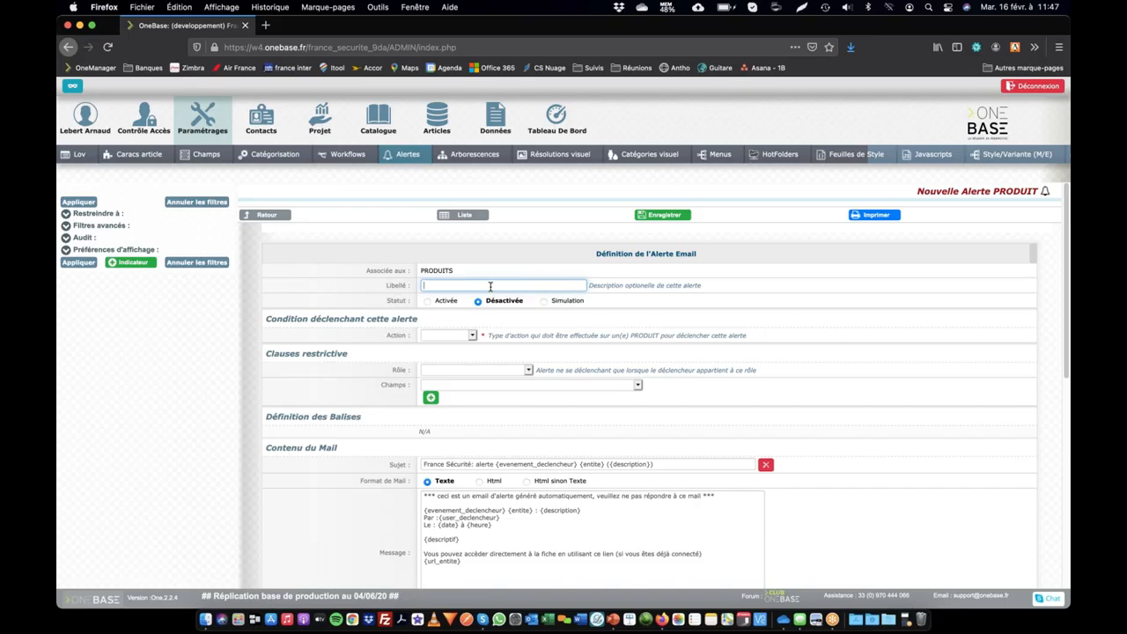
pyautogui.write('Prod')
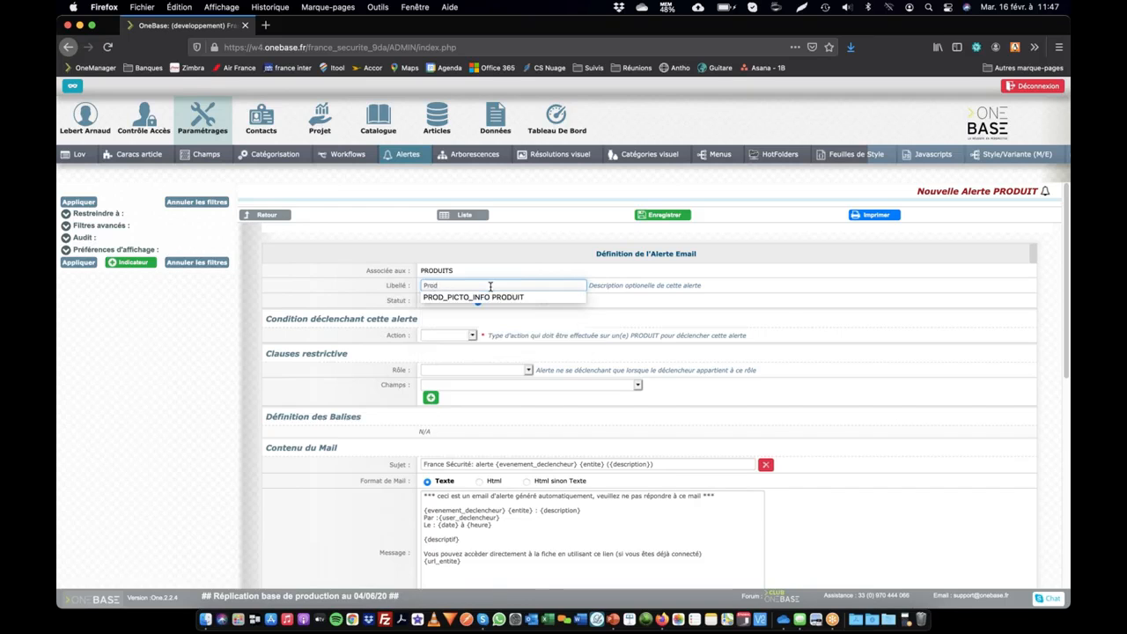
pyautogui.write('uit refusé')
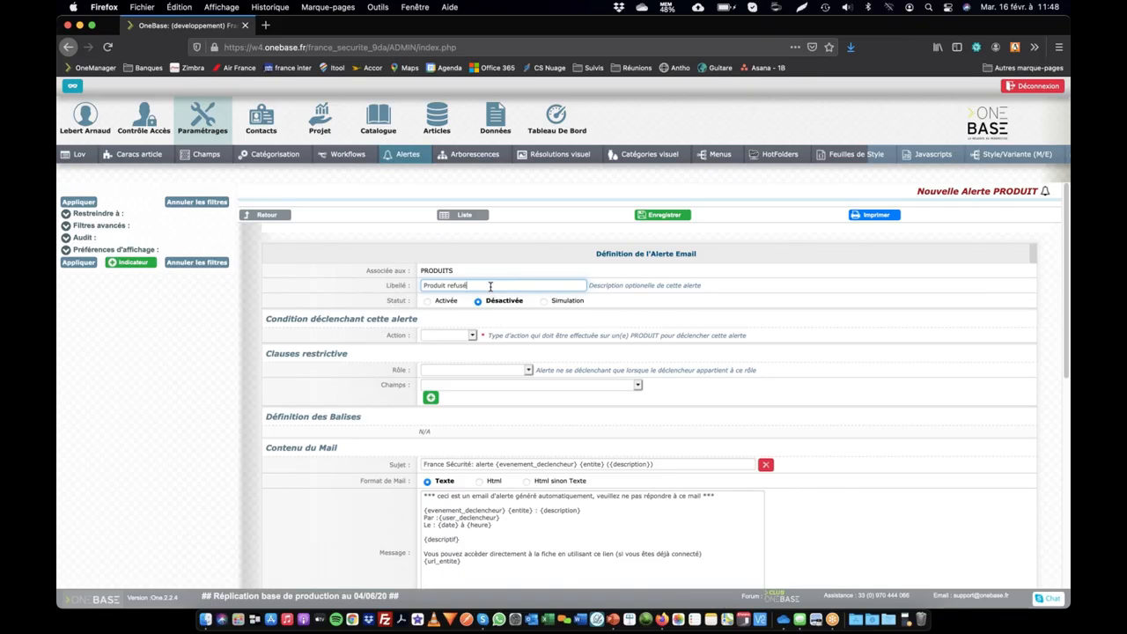
pyautogui.click(427, 302)
pyautogui.click(480, 302)
pyautogui.click(555, 302)
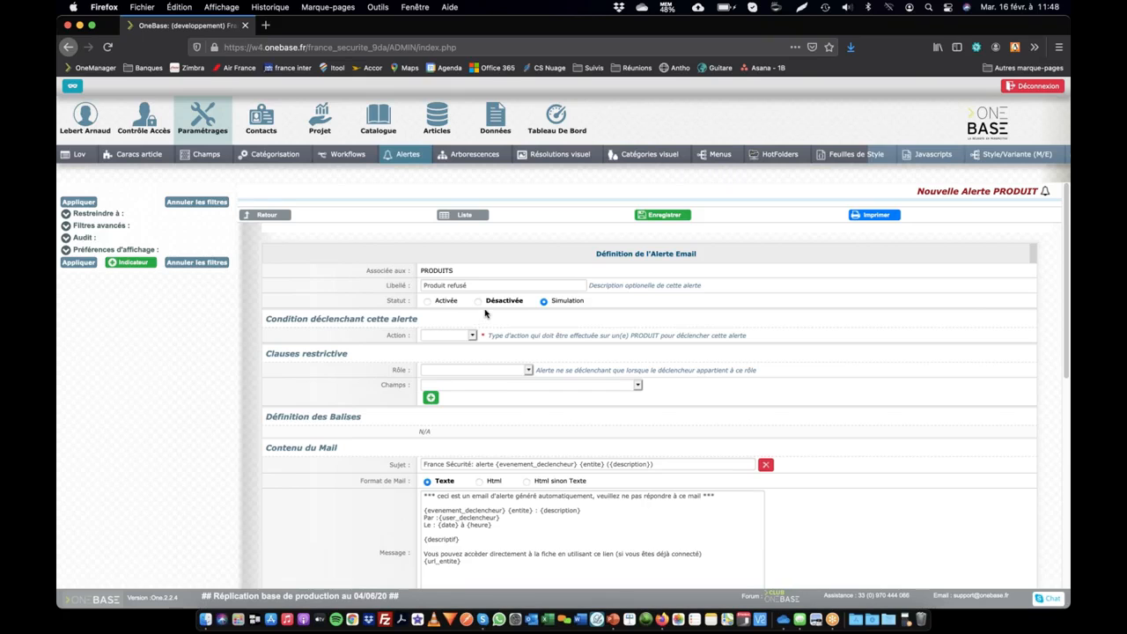
# - Set the action that triggers the alert to Validation
pyautogui.doubleClick(351, 319)
pyautogui.moveTo(266, 319); pyautogui.dragTo(414, 325)
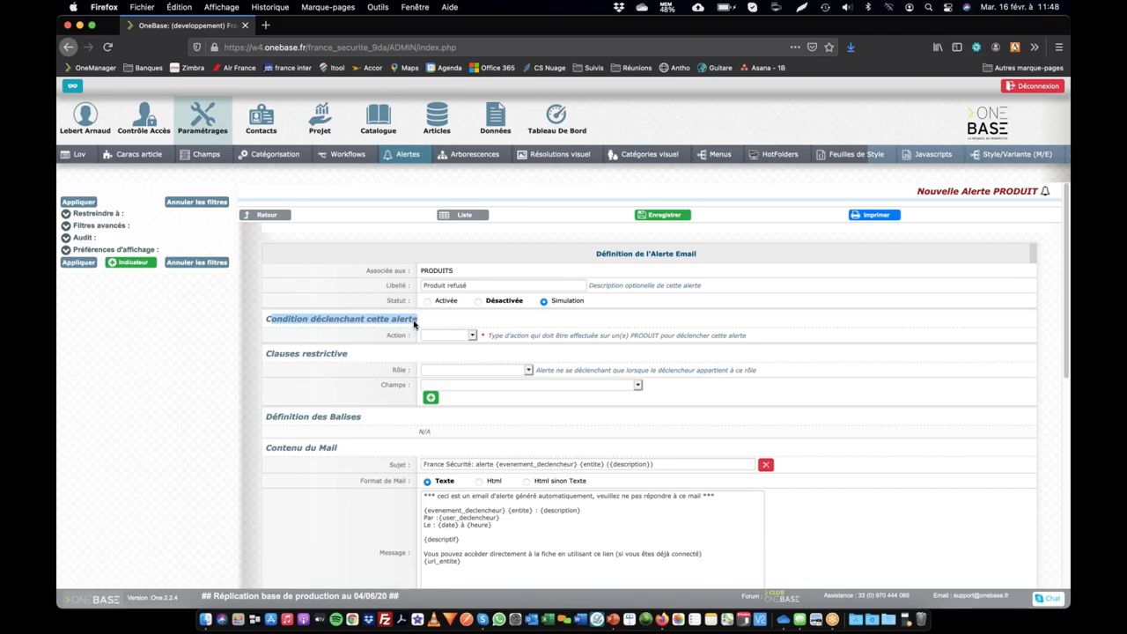
pyautogui.click(439, 337)
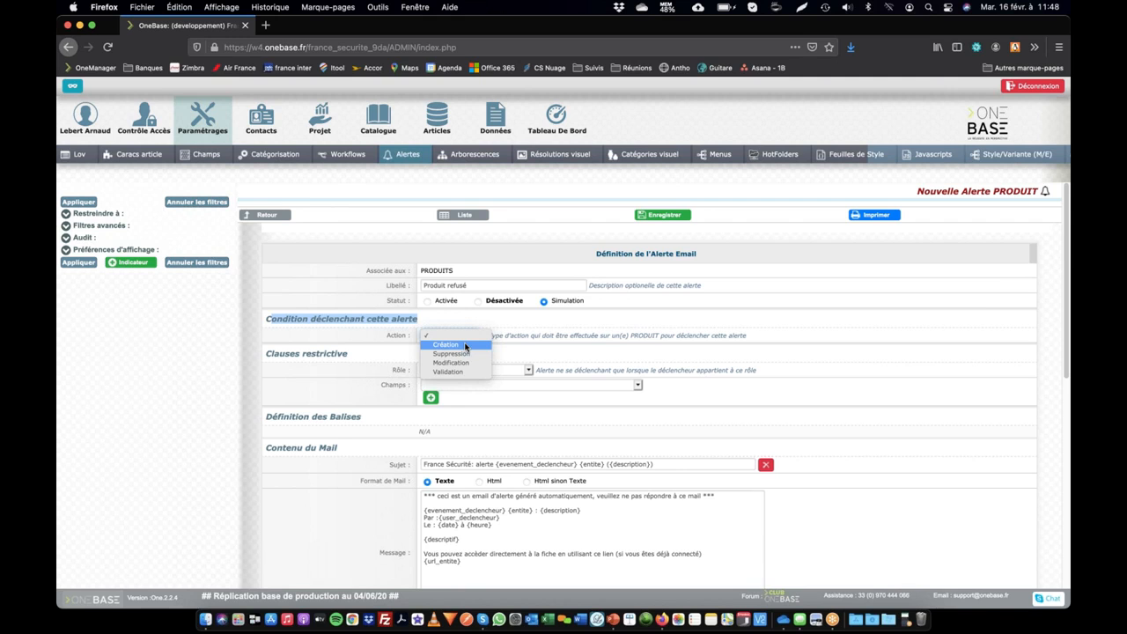
pyautogui.click(466, 347)
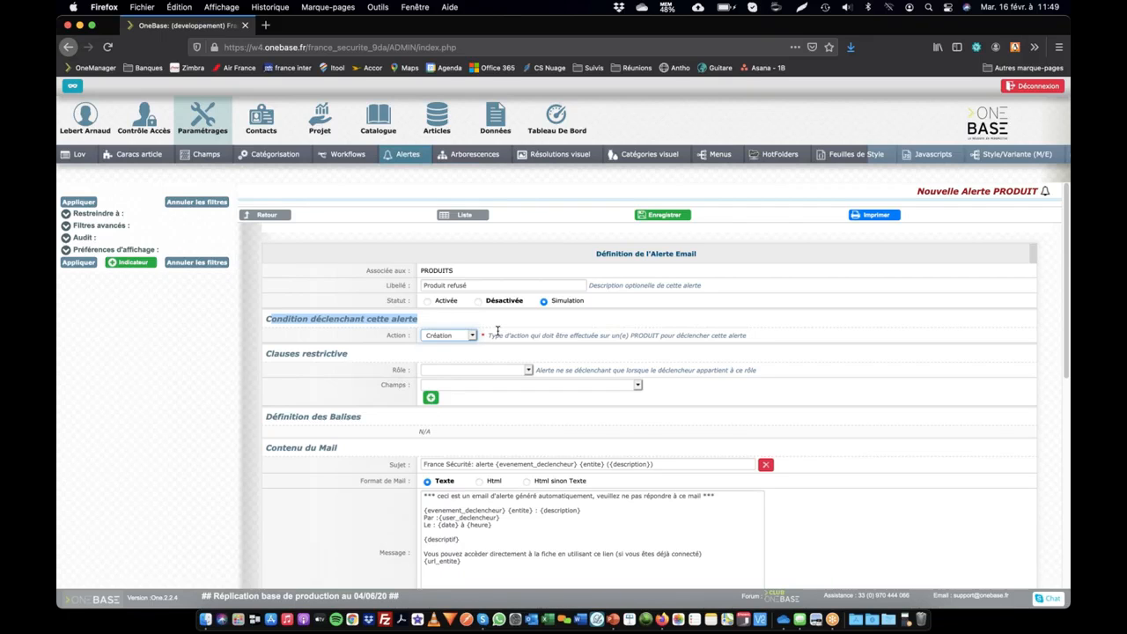
pyautogui.click(438, 338)
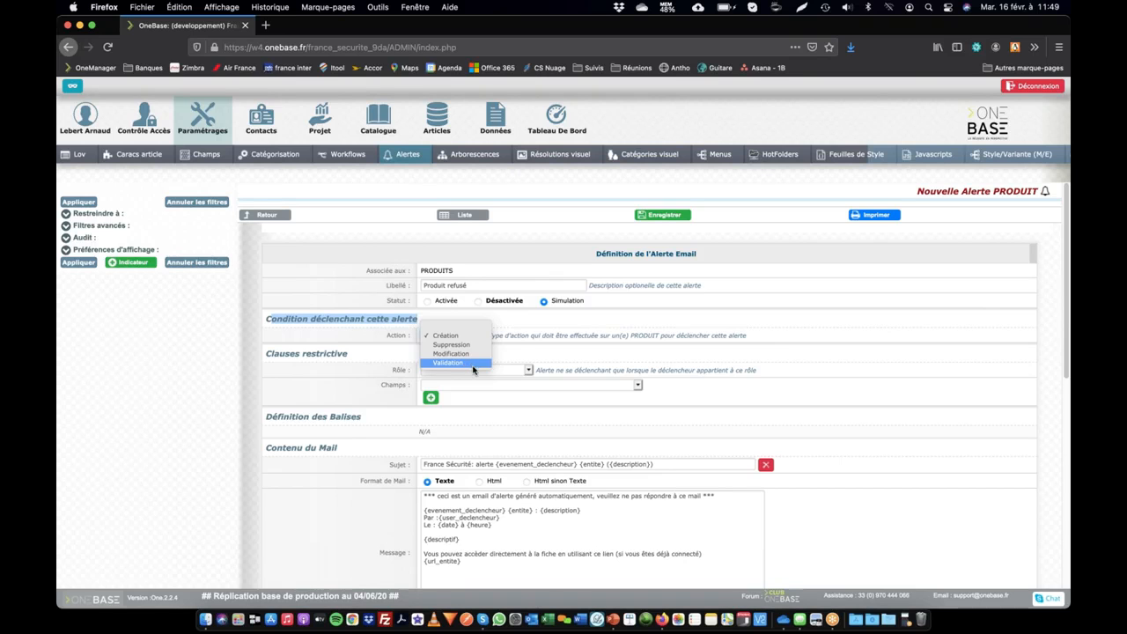
pyautogui.click(473, 368)
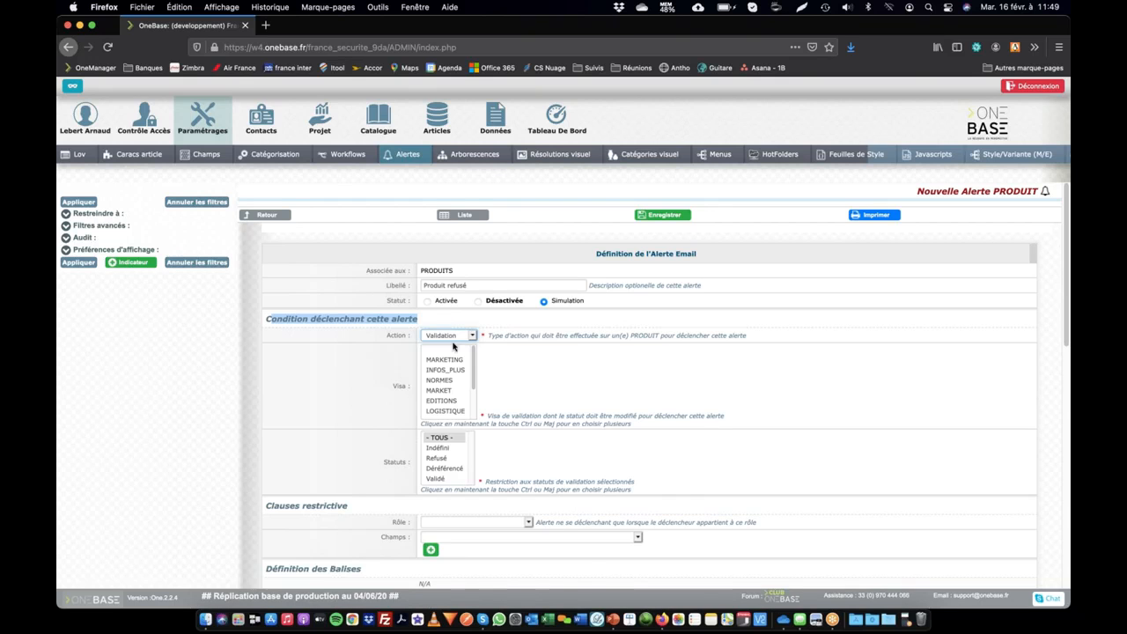
# - In a duplicate browser tab, open the catalogue product Casquette fourrée and examine its validation table in page mode
pyautogui.scroll(-2, 458, 376)
pyautogui.scroll(3, 459, 376)
pyautogui.rightClick(191, 25)
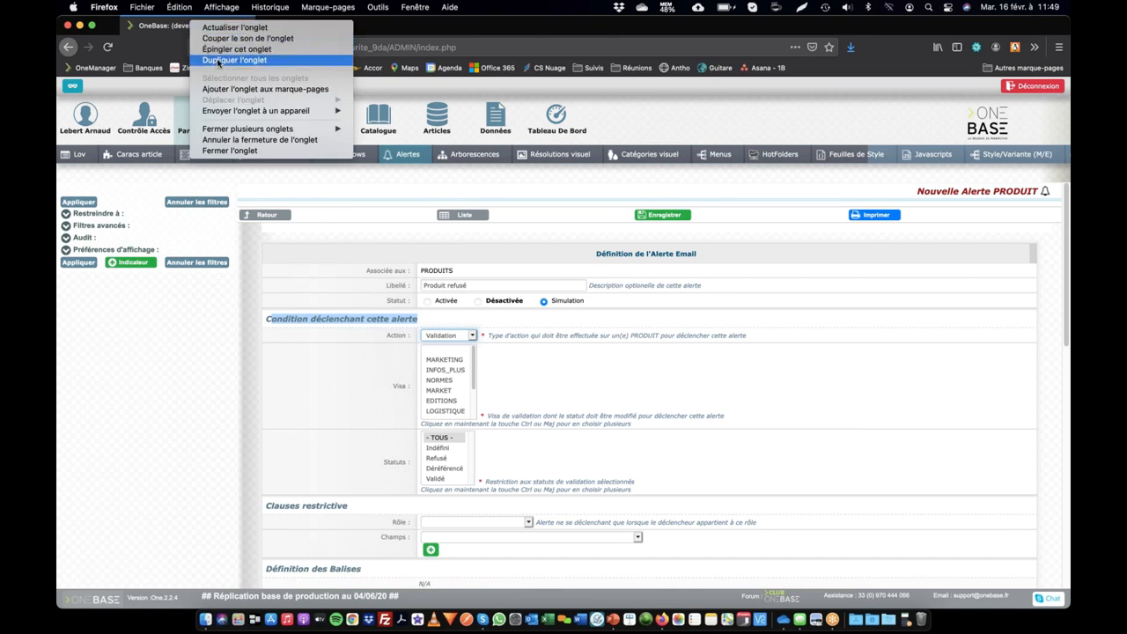
pyautogui.click(222, 60)
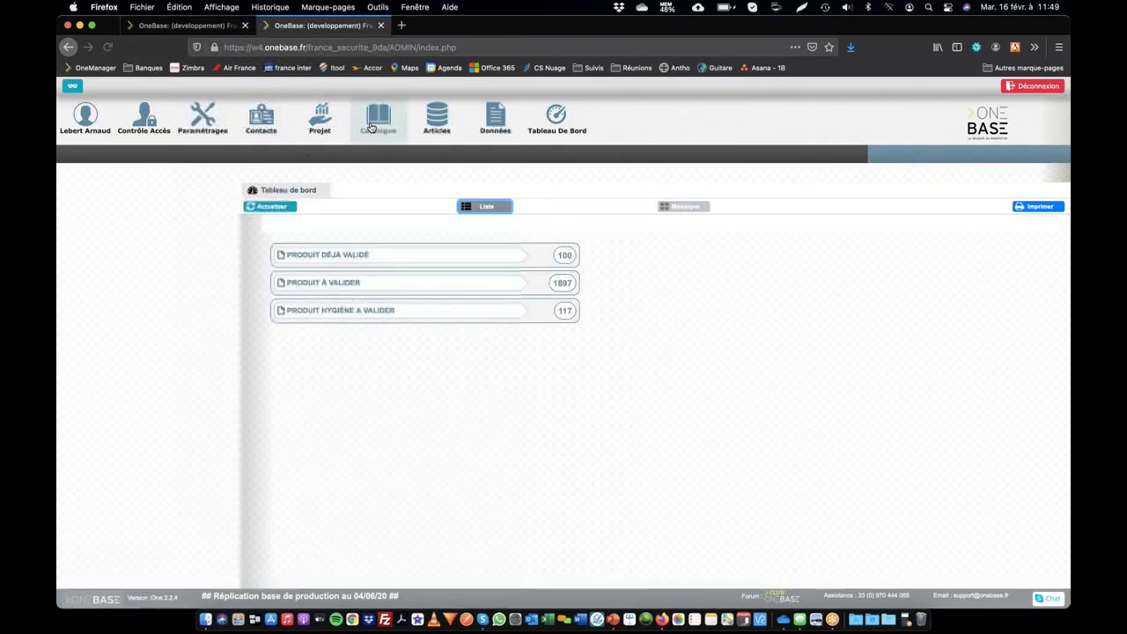
pyautogui.click(378, 117)
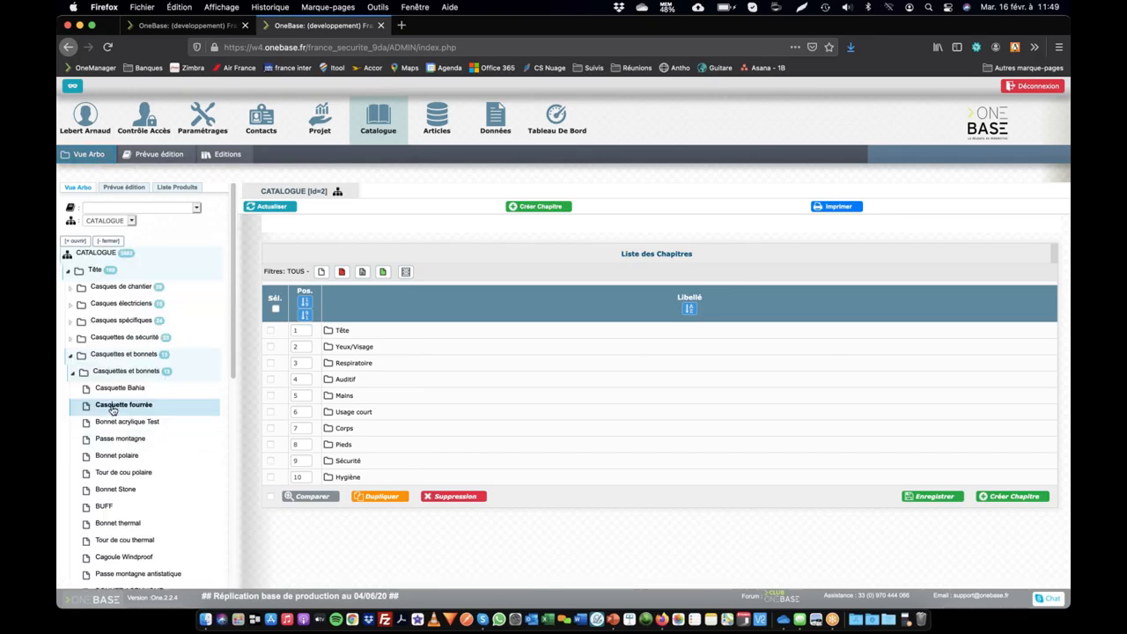
pyautogui.click(113, 410)
pyautogui.scroll(-5, 356, 435)
pyautogui.scroll(-2, 357, 434)
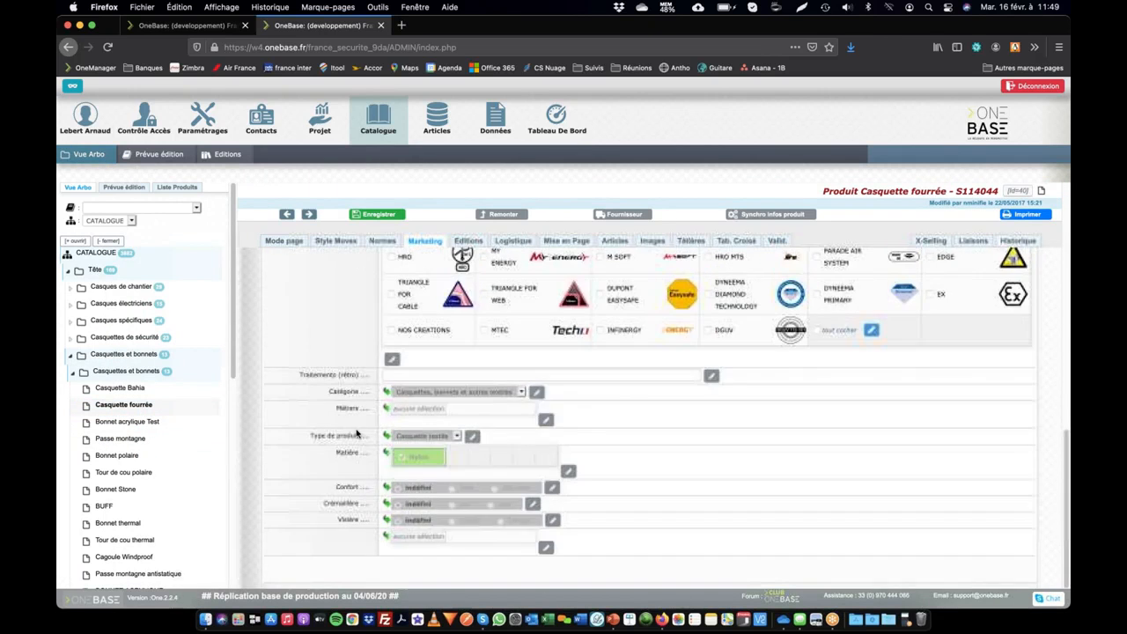
pyautogui.click(286, 242)
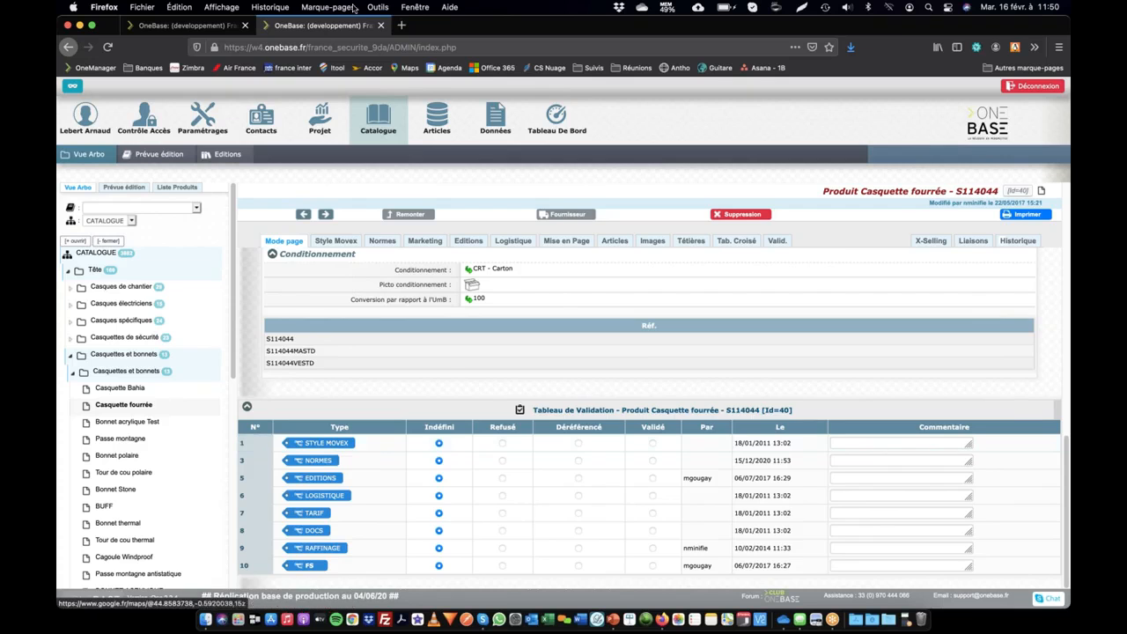
# - Back in the alert form, restrict the trigger to the MARKETING visa with the Refusé status
pyautogui.click(173, 26)
pyautogui.click(443, 359)
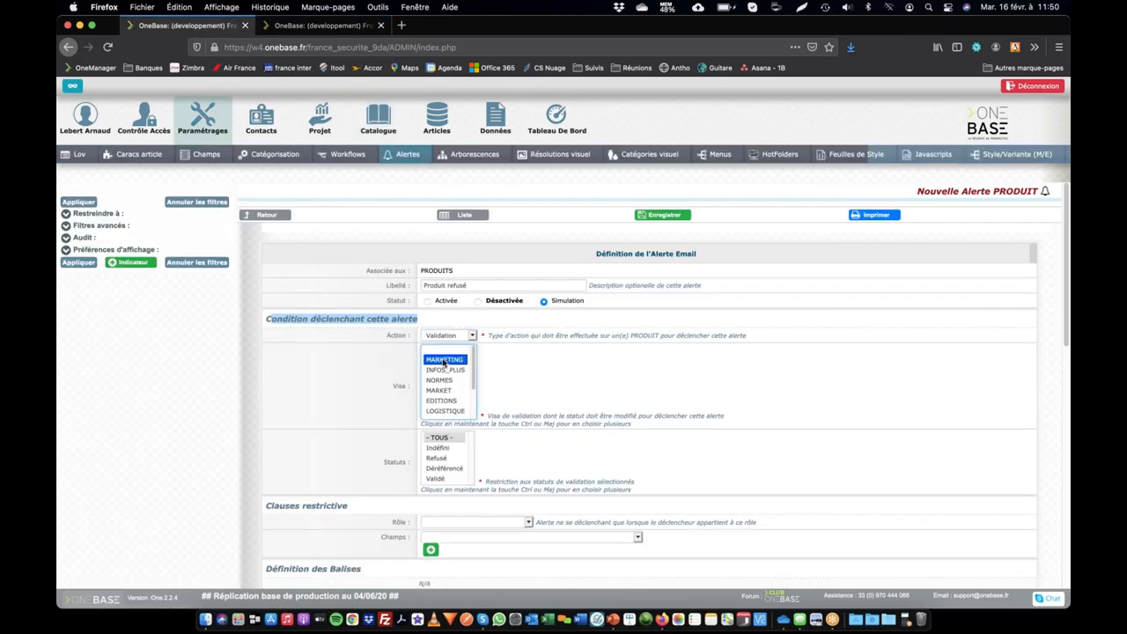
pyautogui.click(441, 459)
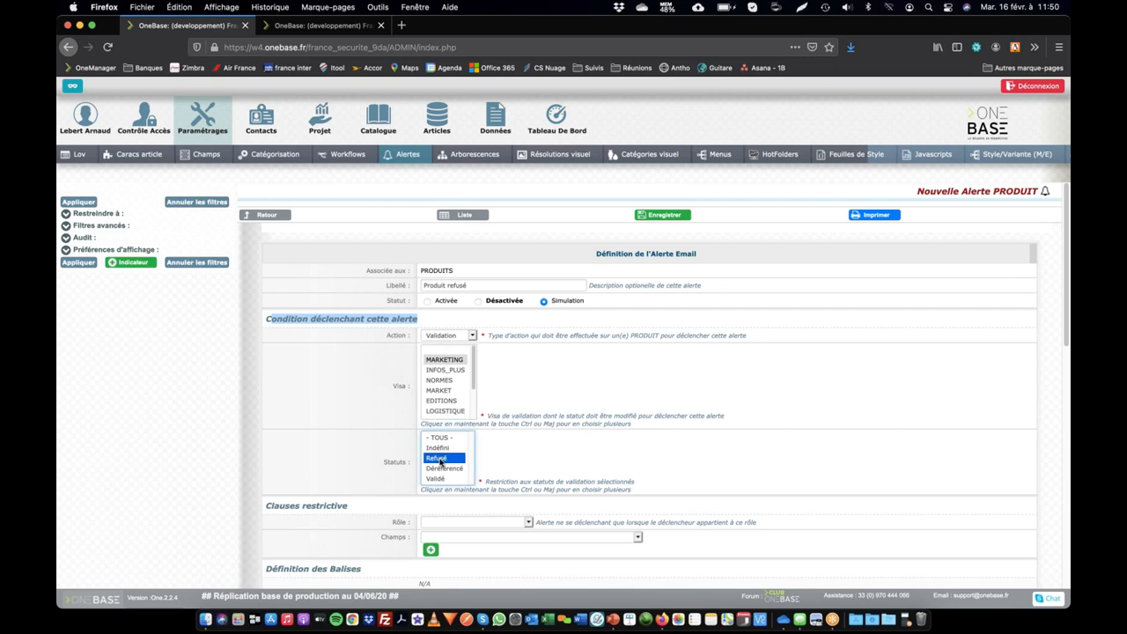
pyautogui.keyDown('shift'); pyautogui.click(443, 469); pyautogui.keyUp('shift')
pyautogui.click(438, 459)
# - Leave the restrictive role clause empty and save the new product alert
pyautogui.scroll(-1, 575, 449)
pyautogui.scroll(-4, 575, 450)
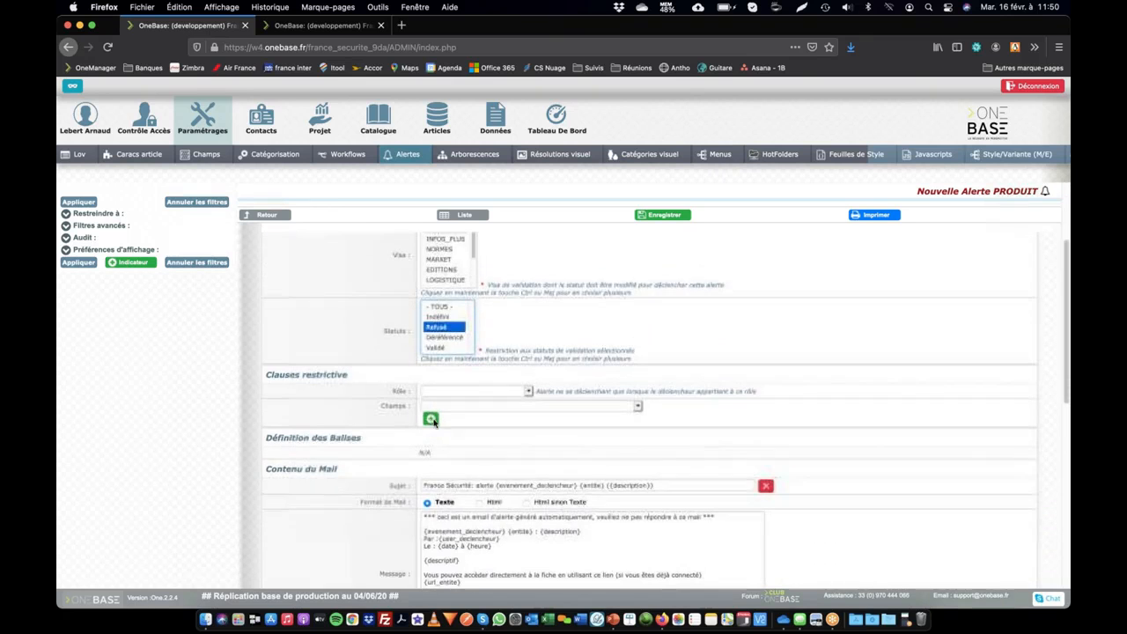
pyautogui.click(323, 370)
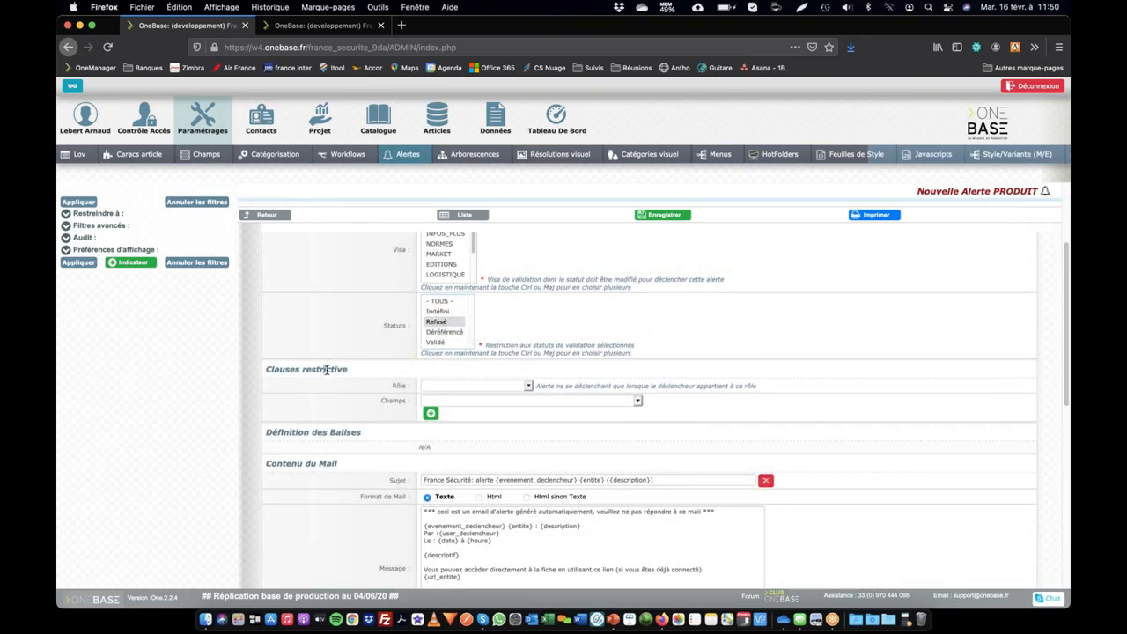
pyautogui.click(477, 386)
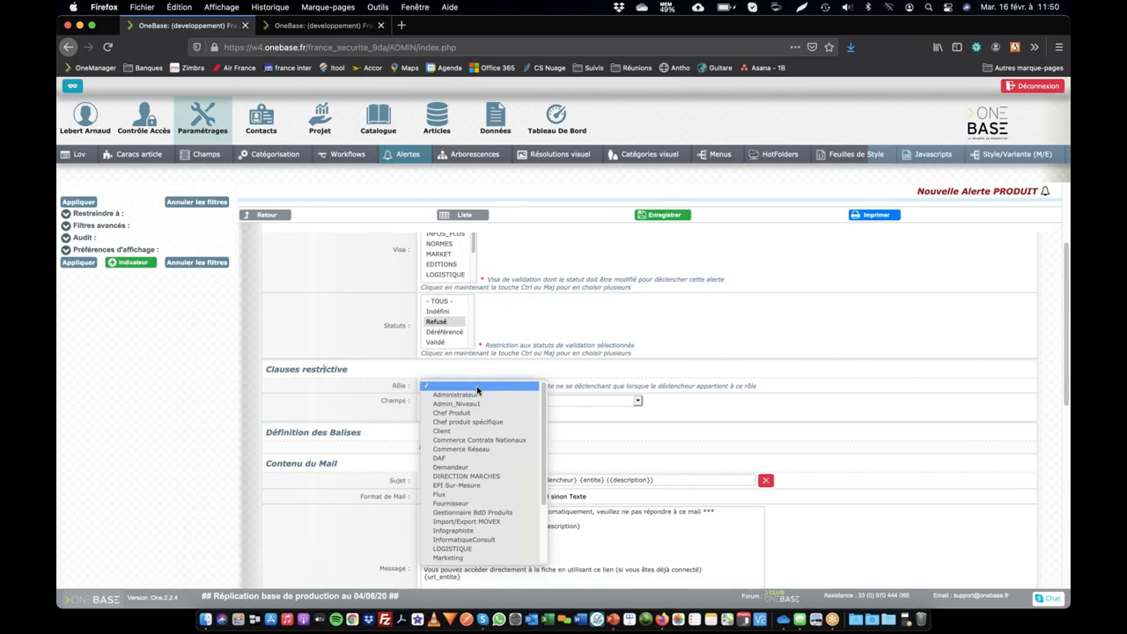
pyautogui.click(477, 388)
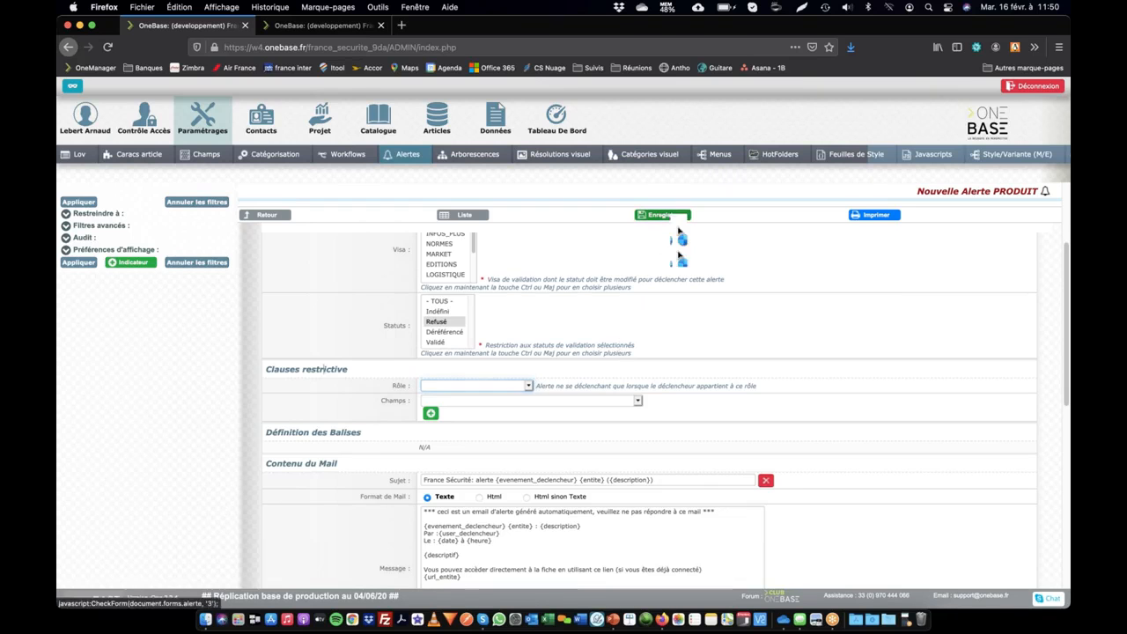
pyautogui.click(671, 218)
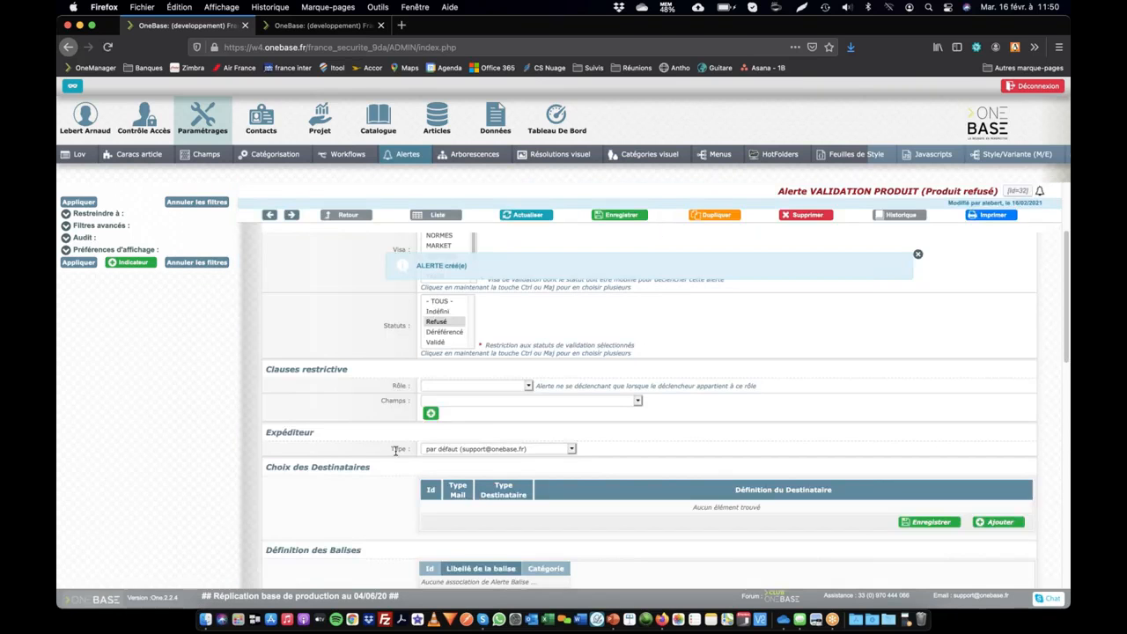
# - Set the alert's sender type to User déclencheur and save the alert
pyautogui.click(464, 451)
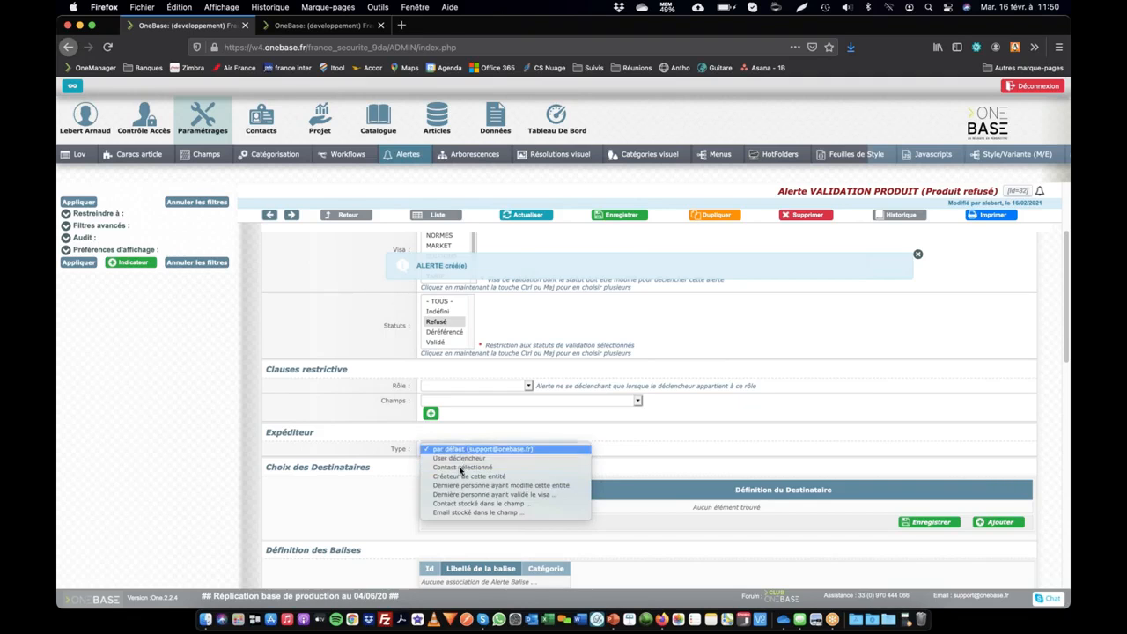
pyautogui.click(444, 458)
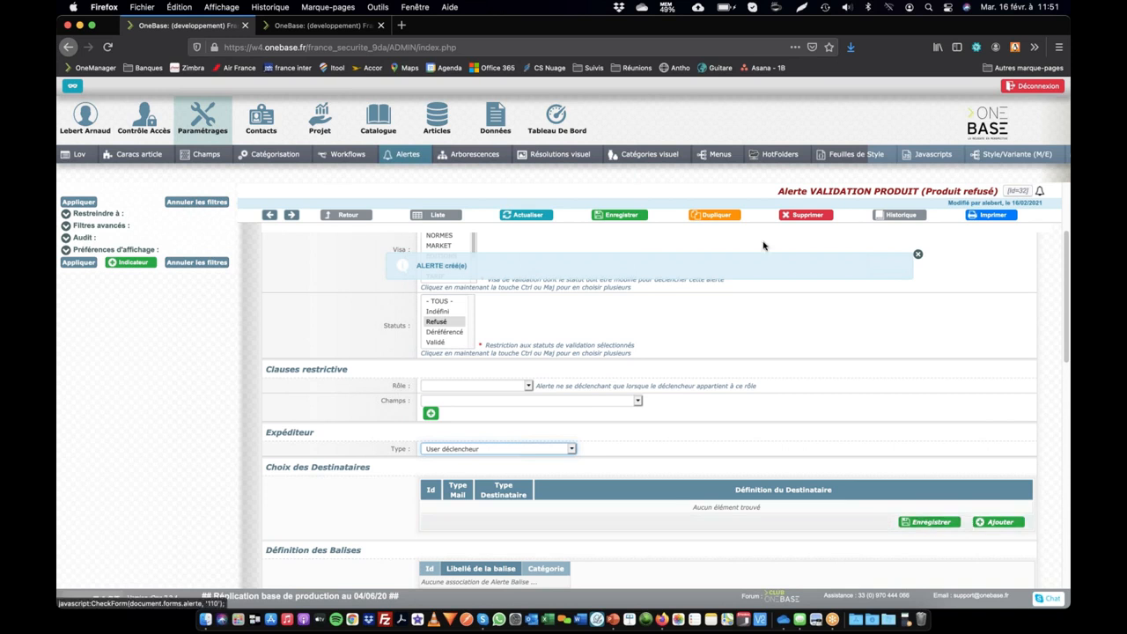
pyautogui.click(621, 215)
# - Start a new recipient for the alert and enlarge the page to 133 %
pyautogui.scroll(-3, 793, 431)
pyautogui.click(1002, 404)
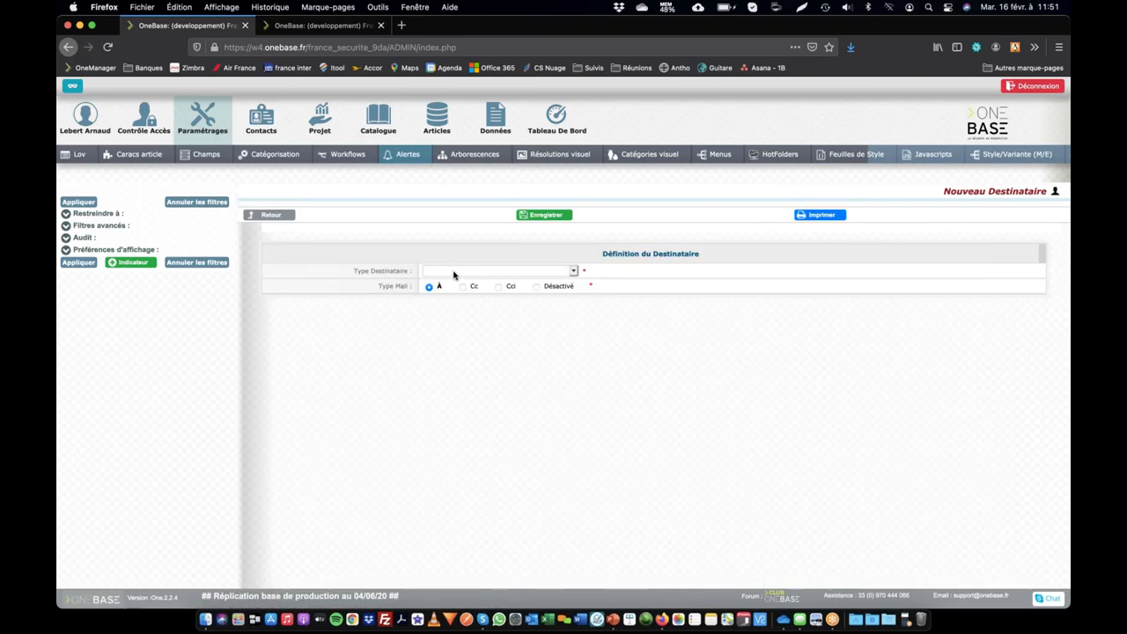
pyautogui.click(453, 273)
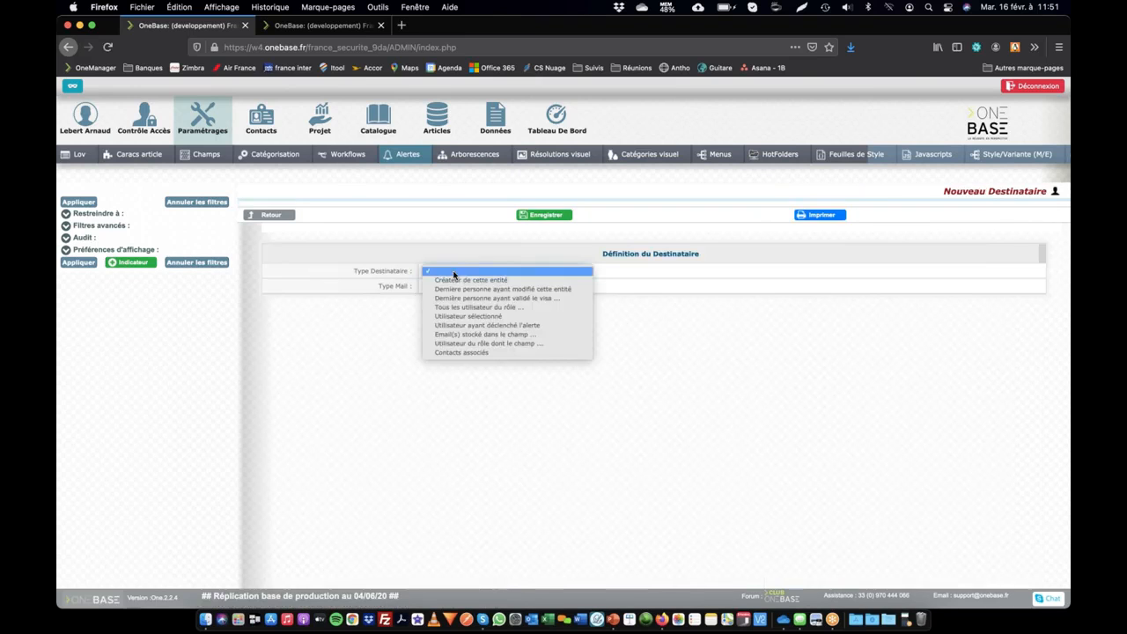
pyautogui.click(566, 271)
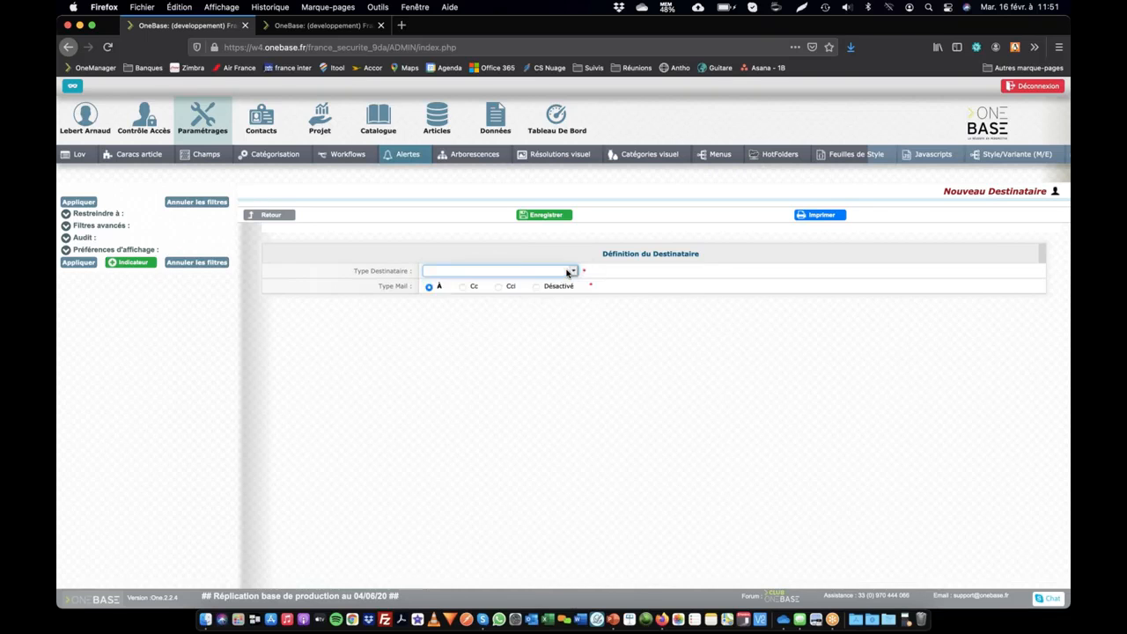
pyautogui.press('super+plus')
pyautogui.press('super+plus')
pyautogui.press('super+plus')
# - Try the recipient types Créateur de cette entité and Derniere personne ayant modifié cette entité
pyautogui.click(552, 322)
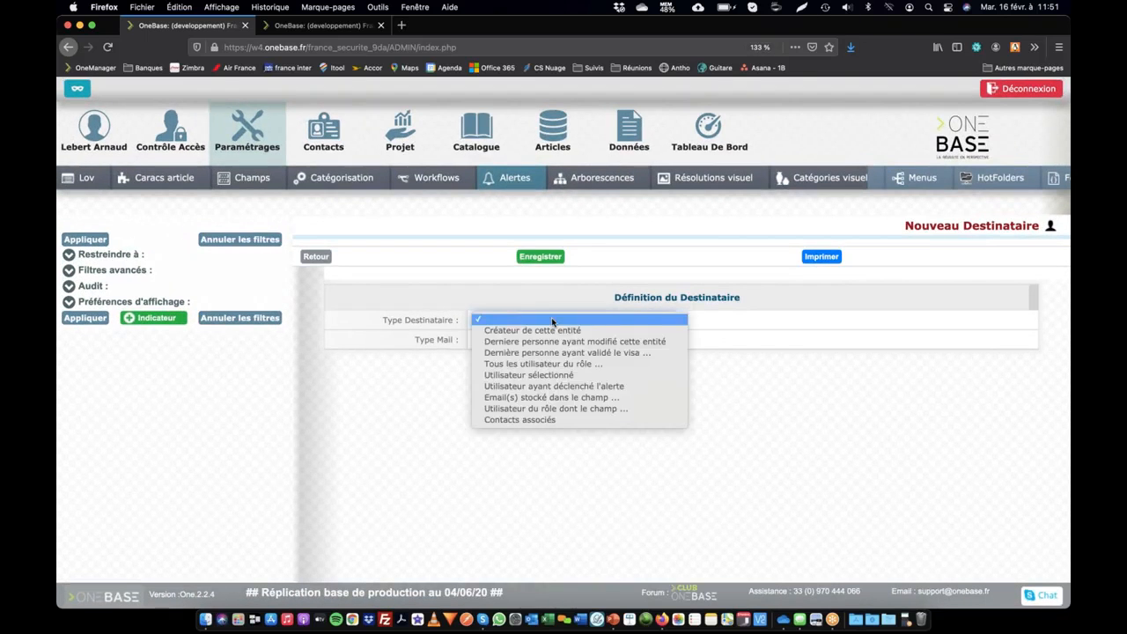
pyautogui.click(640, 332)
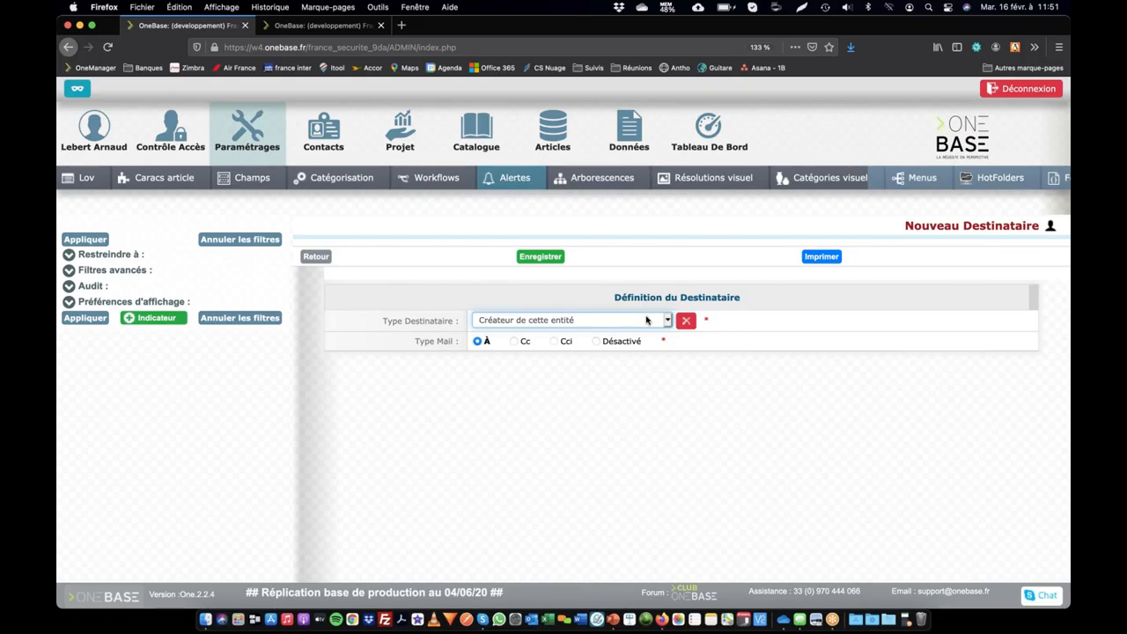
pyautogui.click(633, 324)
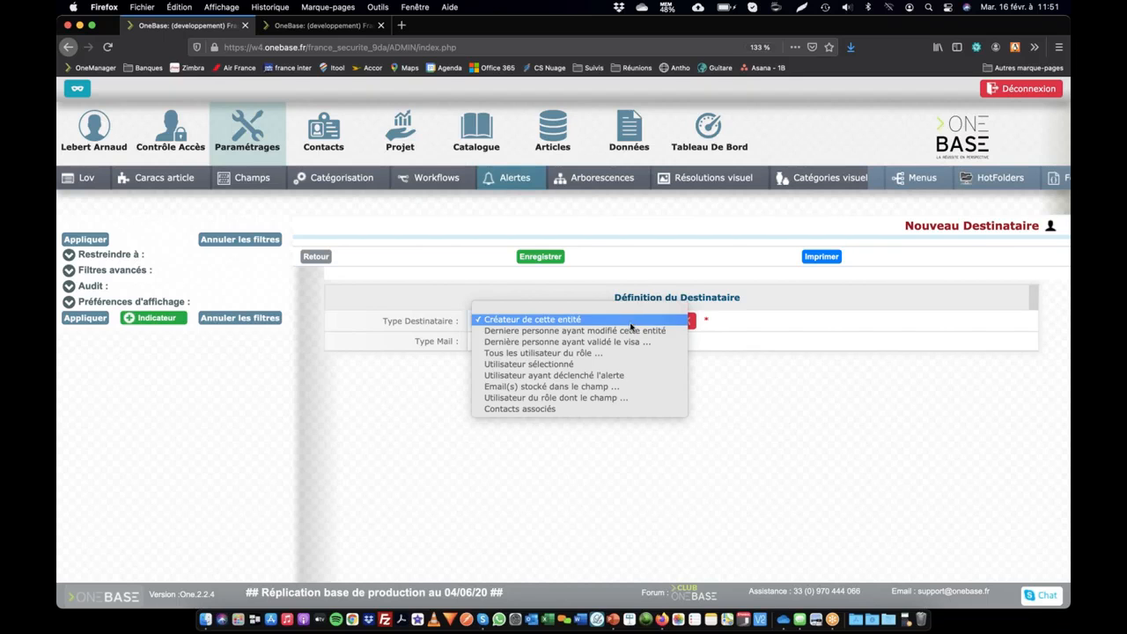
pyautogui.click(628, 332)
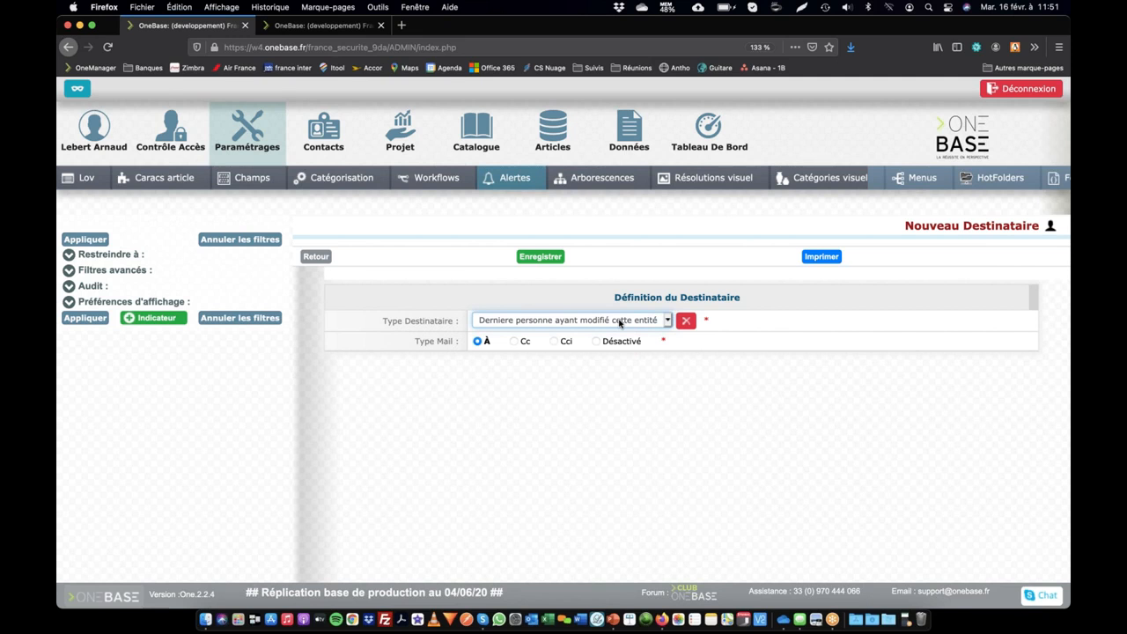
# - Set the recipient type to Dernière personne ayant validé le visa with the MARKETING visa, and save the recipient
pyautogui.click(620, 323)
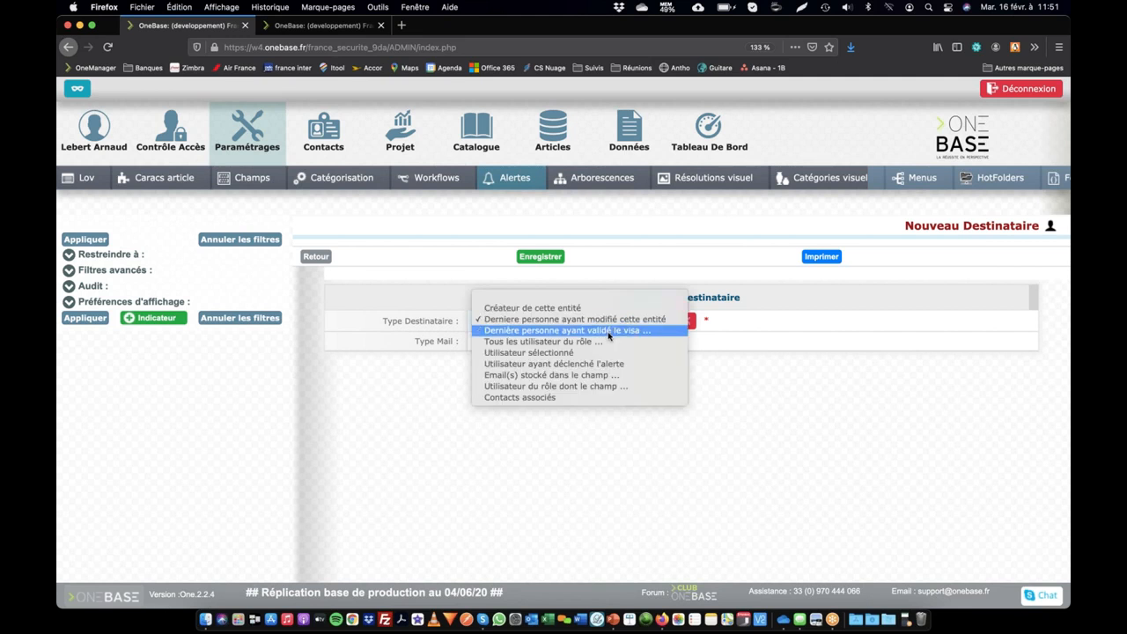
pyautogui.click(608, 333)
pyautogui.click(532, 342)
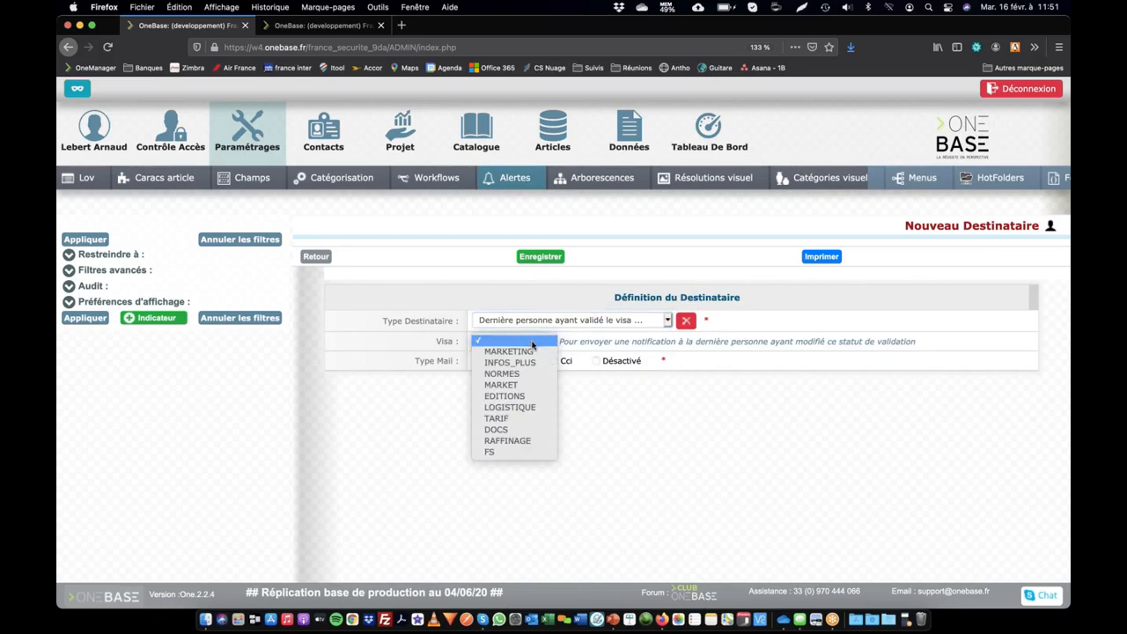
pyautogui.click(532, 353)
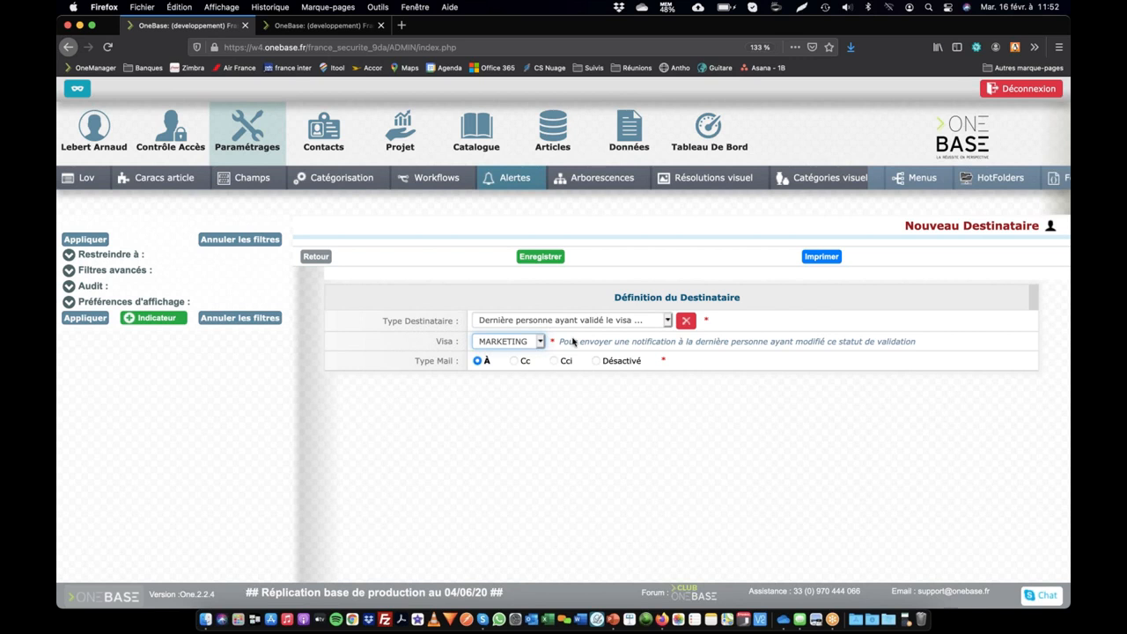
pyautogui.click(540, 256)
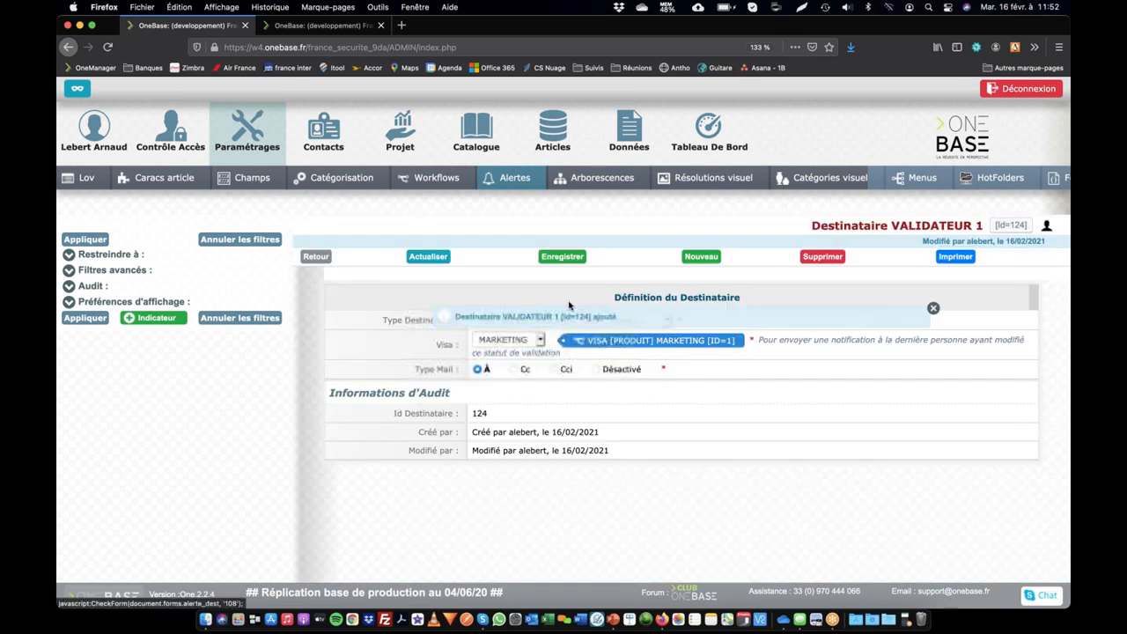
# - Add a second recipient in Cc covering all users of the Administrateur role, and save it
pyautogui.click(702, 258)
pyautogui.click(531, 324)
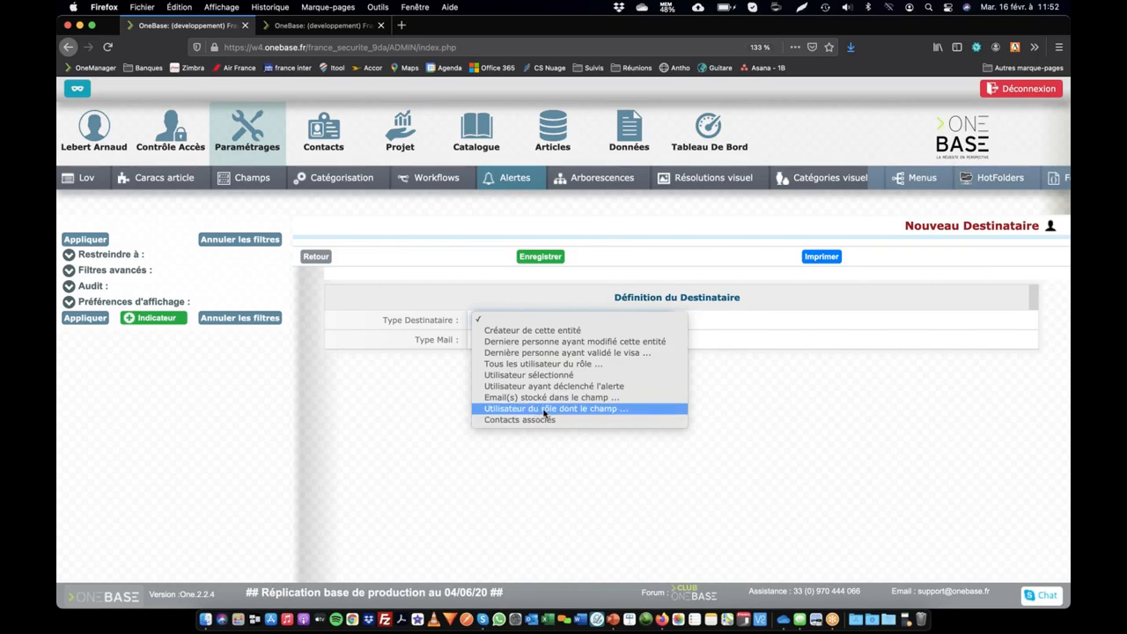
pyautogui.click(551, 364)
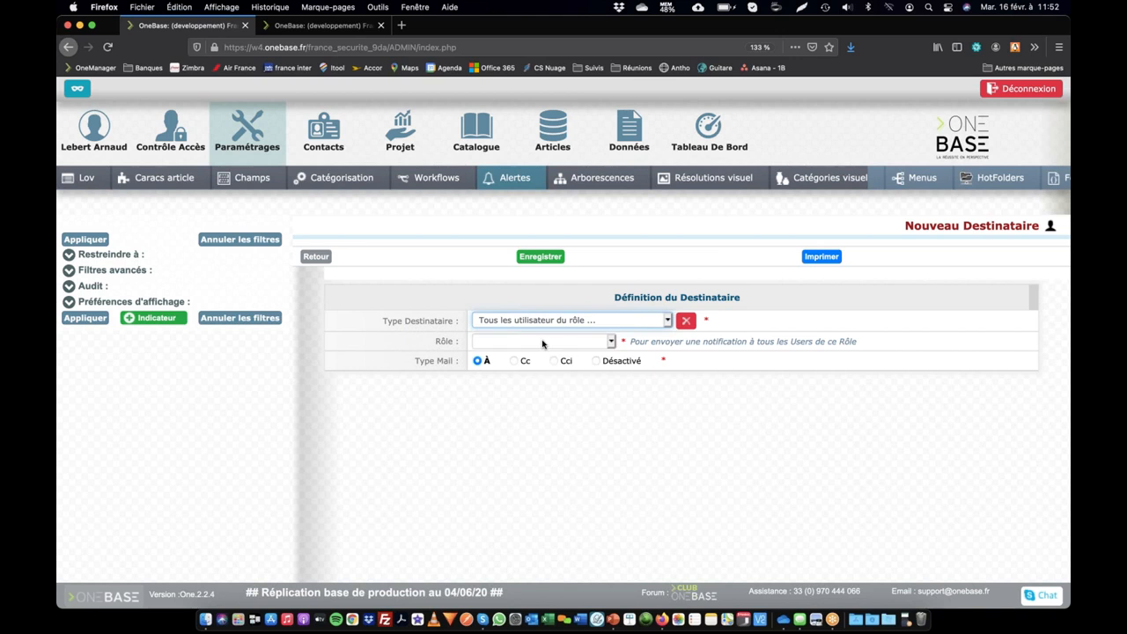
pyautogui.click(543, 345)
pyautogui.click(538, 365)
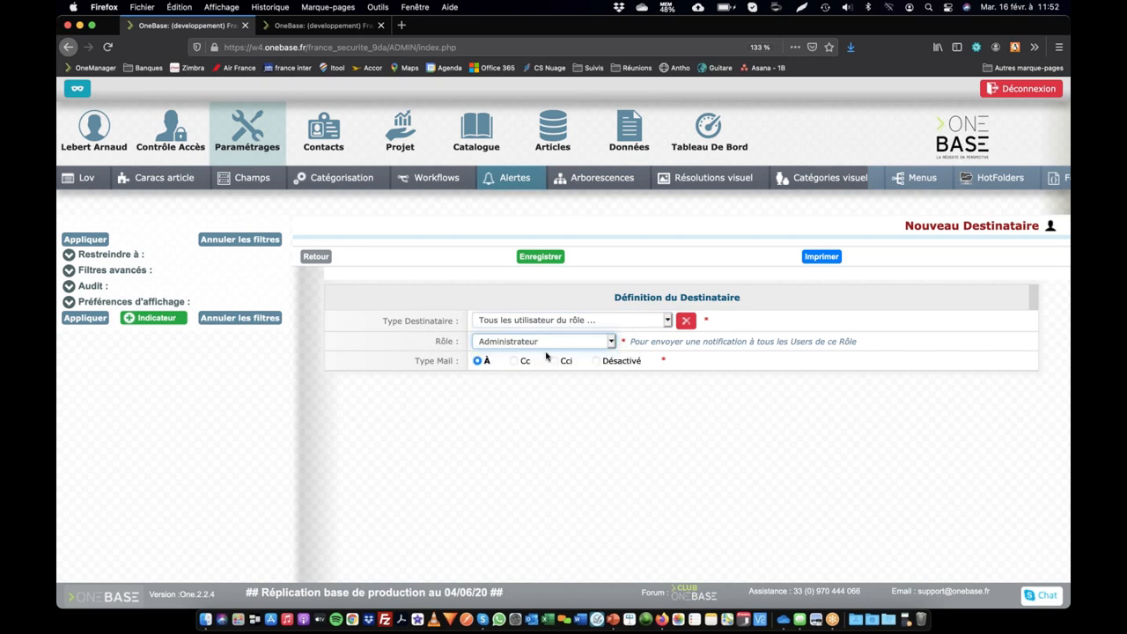
pyautogui.click(515, 362)
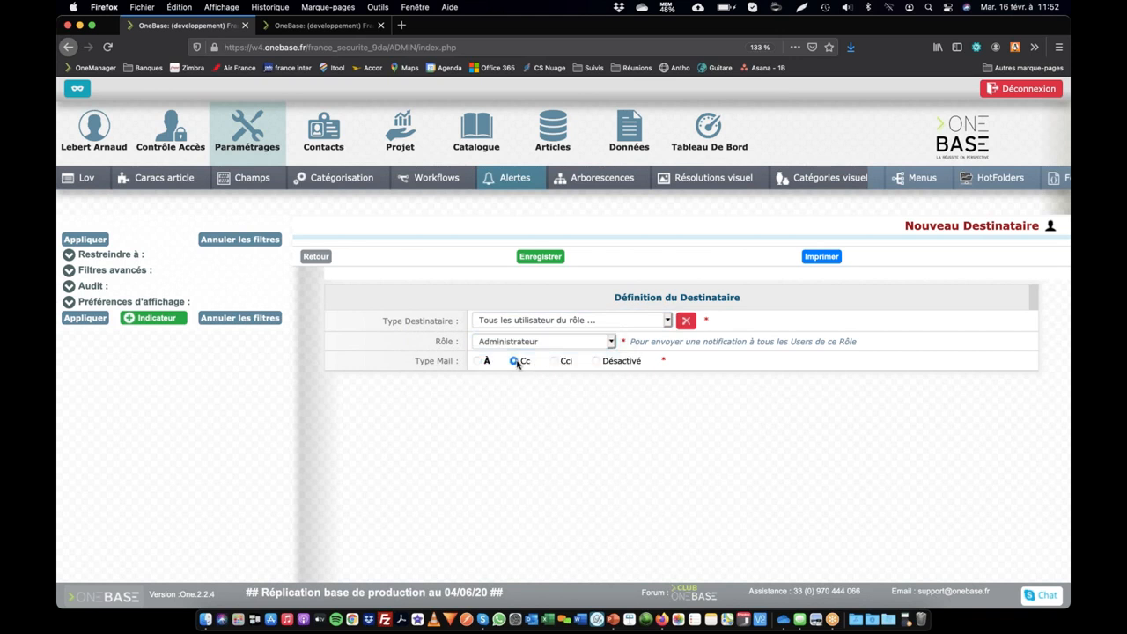
pyautogui.click(549, 257)
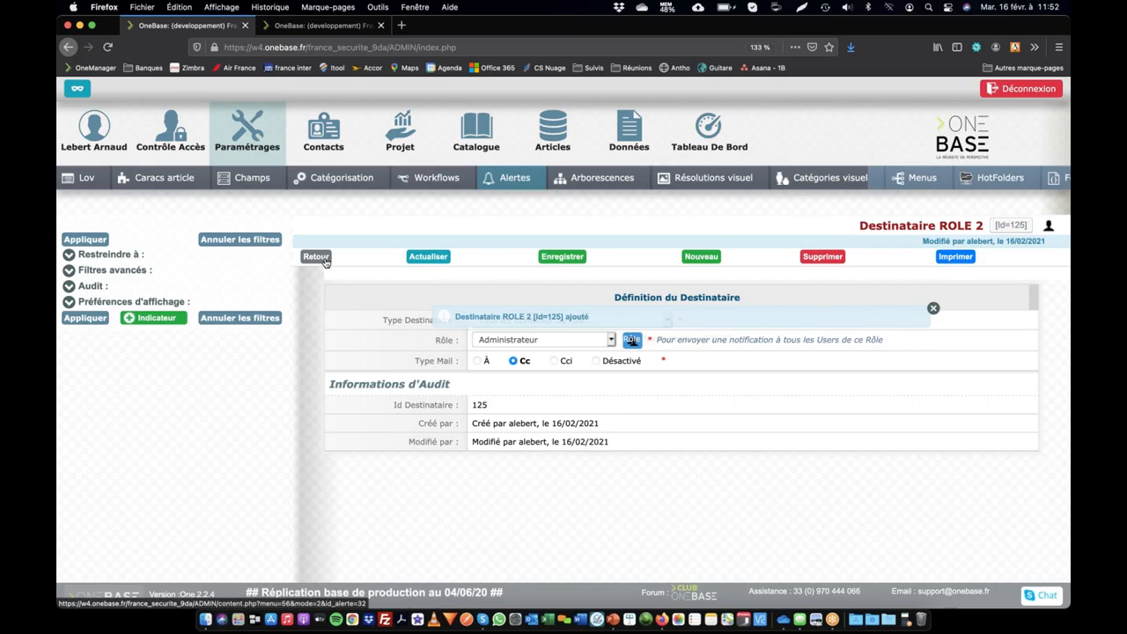
# - Return to the Produit refusé alert and examine its recipients, tag definitions and mail content sections
pyautogui.click(315, 256)
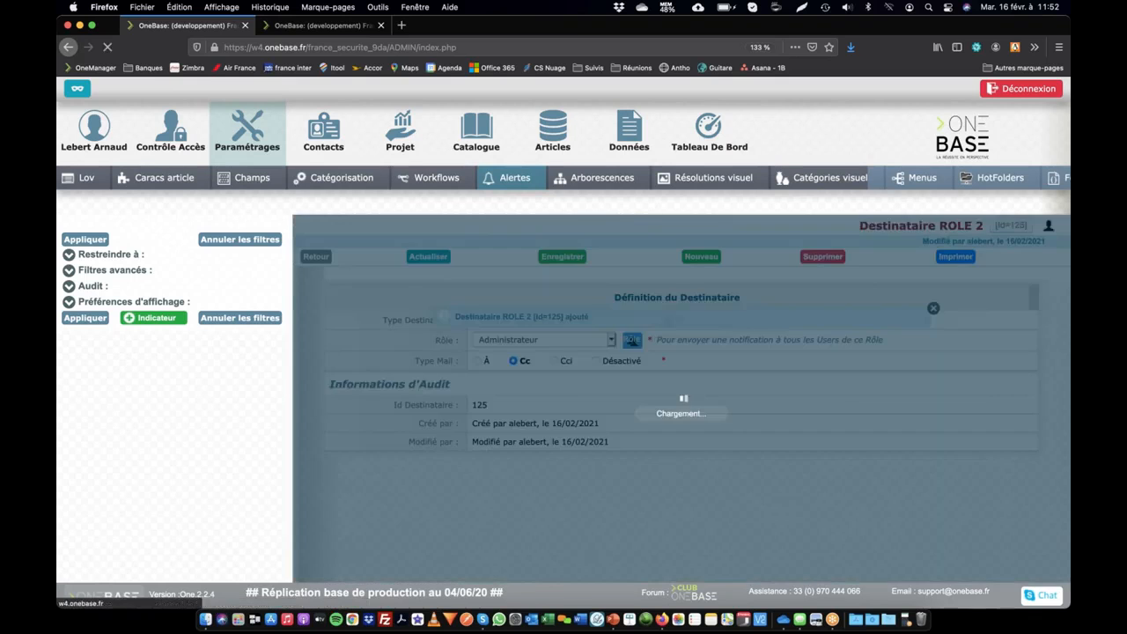
pyautogui.scroll(-5, 544, 367)
pyautogui.scroll(4, 544, 367)
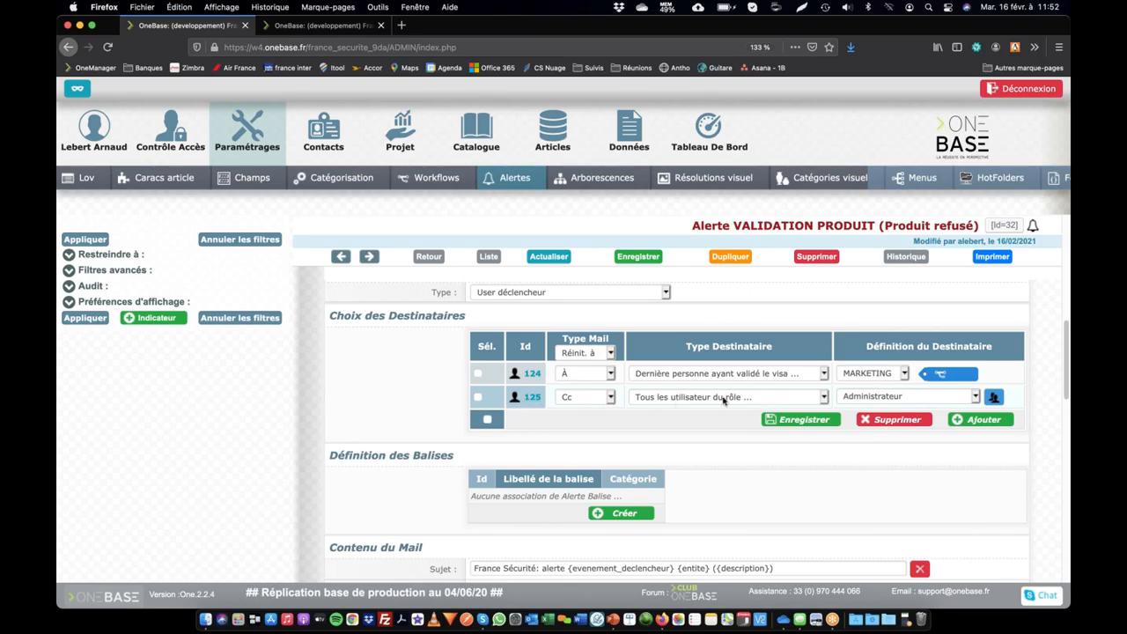
pyautogui.scroll(-3, 696, 413)
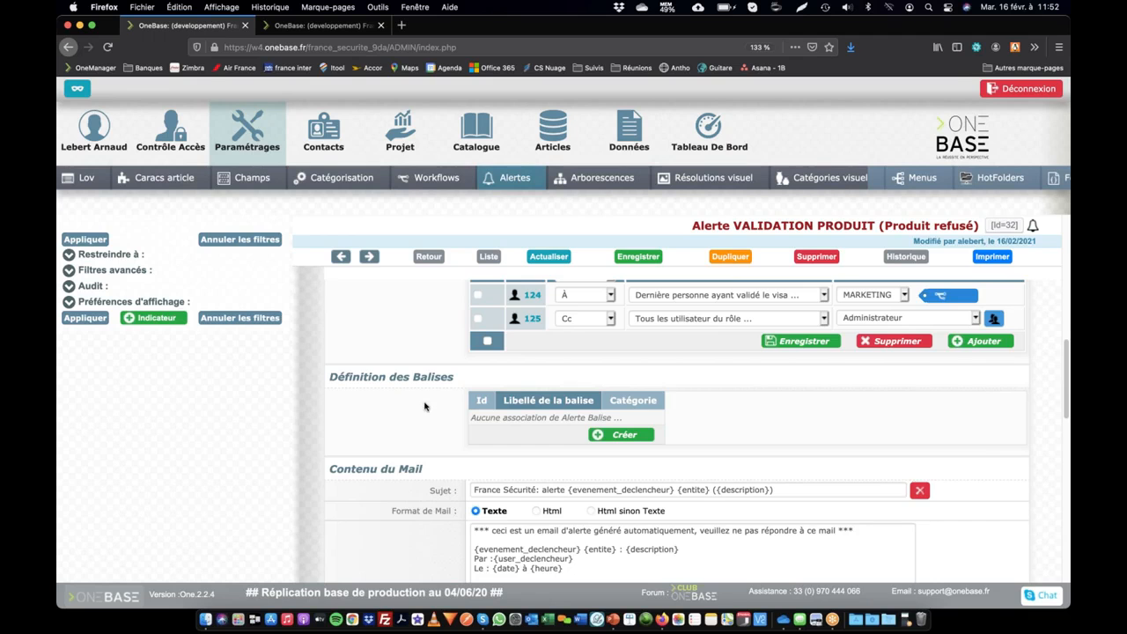
pyautogui.scroll(-4, 427, 407)
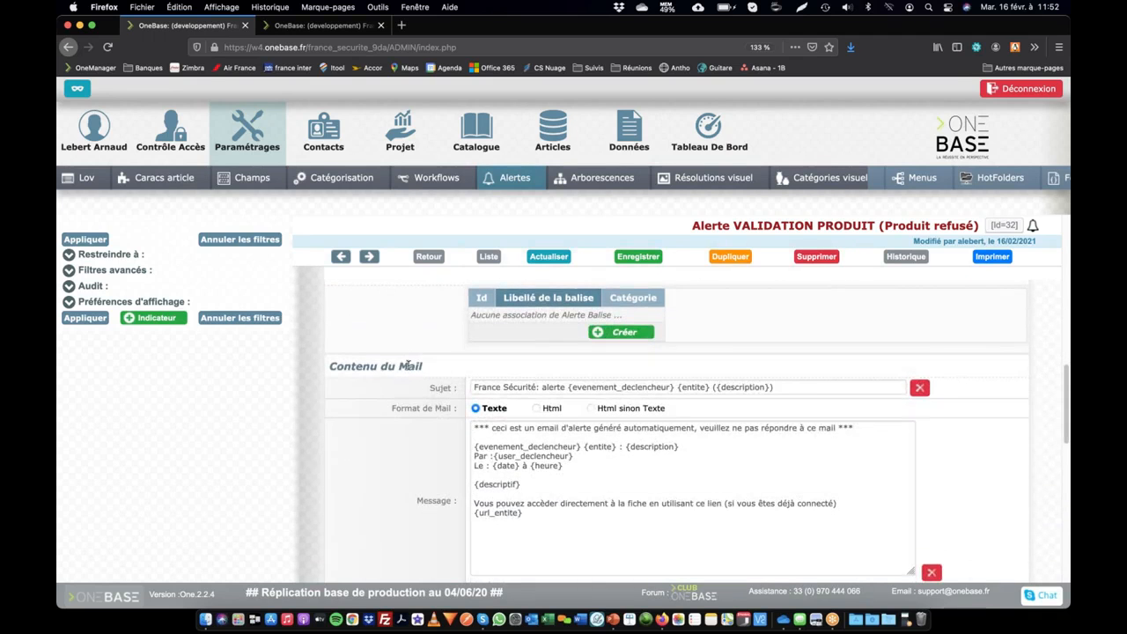
pyautogui.scroll(2, 411, 368)
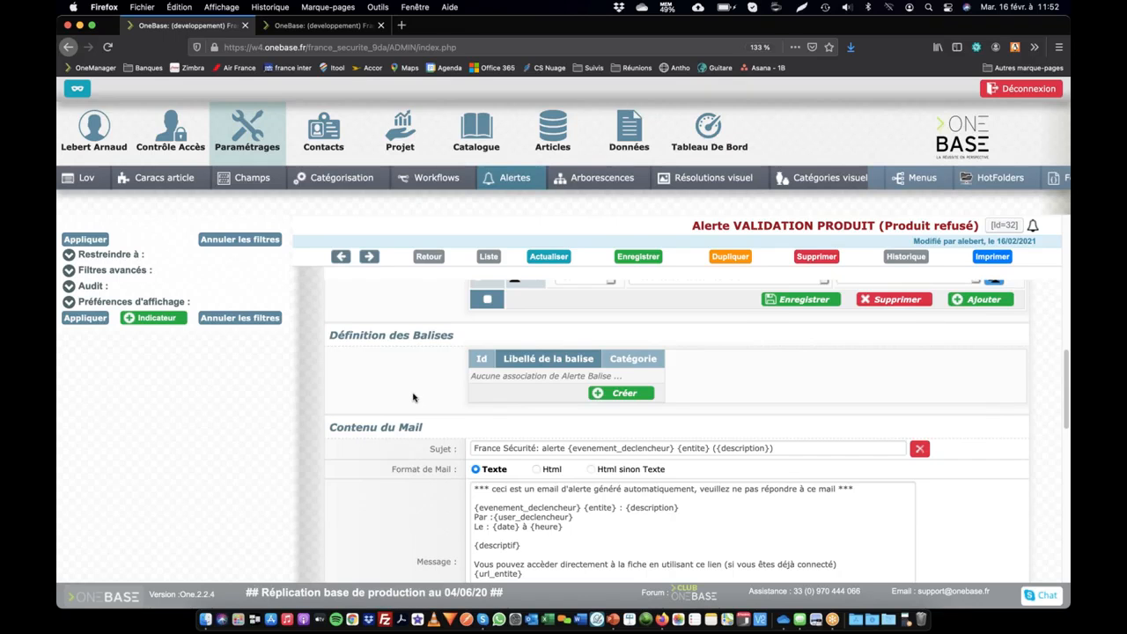
pyautogui.scroll(-3, 414, 396)
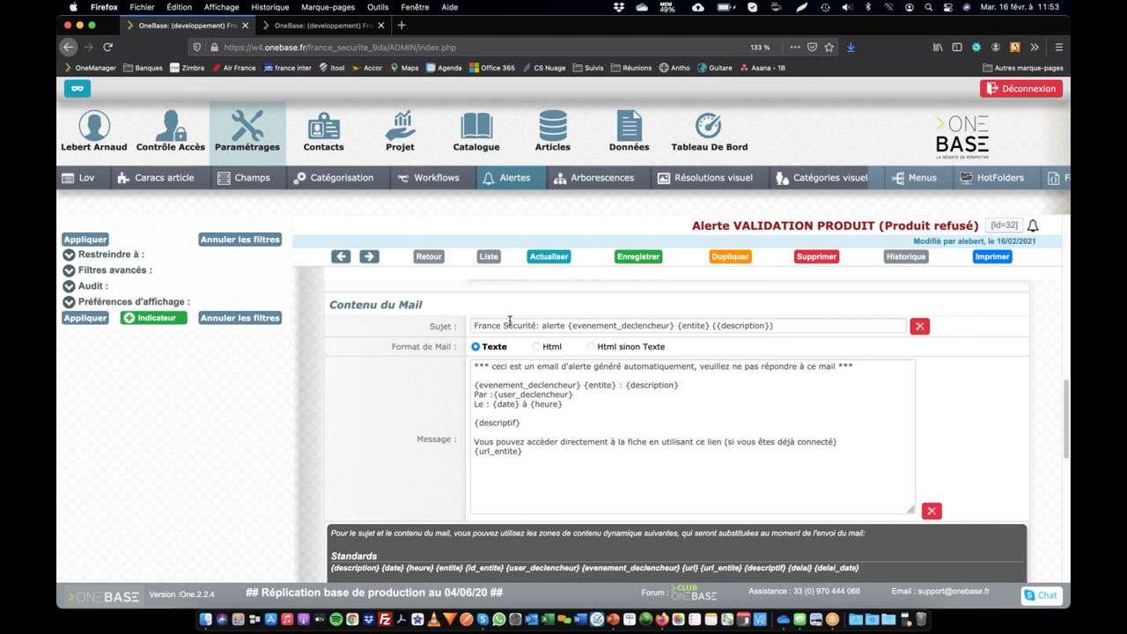
# - Examine the mail subject's {evenement_declencheur}, {entite} and {description} placeholders and the default message text
pyautogui.moveTo(554, 326); pyautogui.dragTo(697, 326)
pyautogui.moveTo(572, 326); pyautogui.dragTo(667, 328)
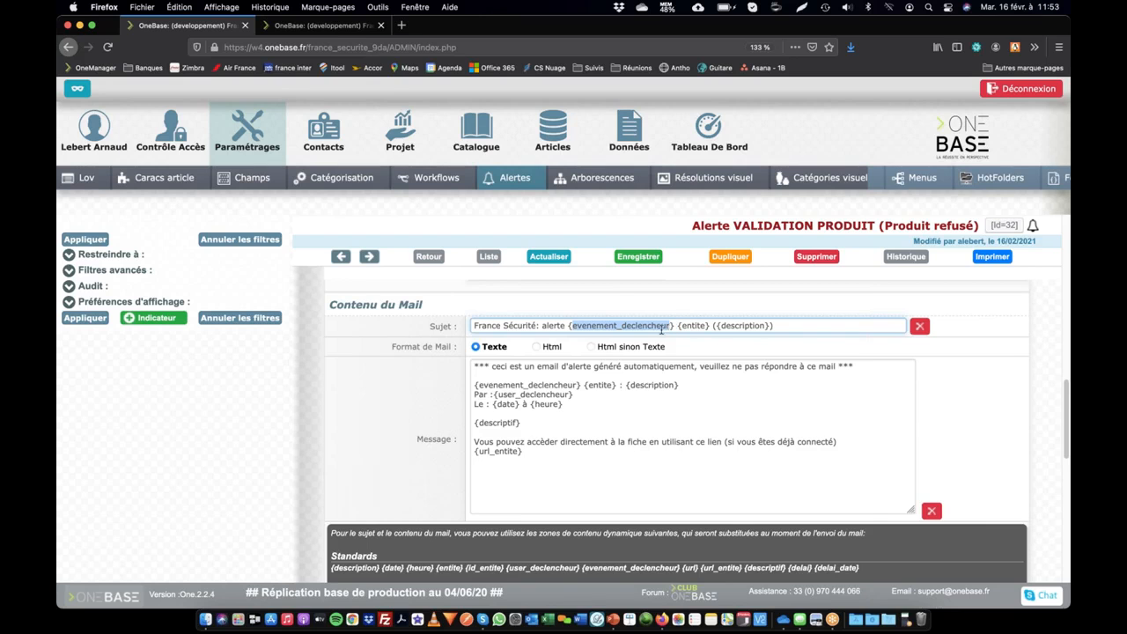
pyautogui.doubleClick(697, 326)
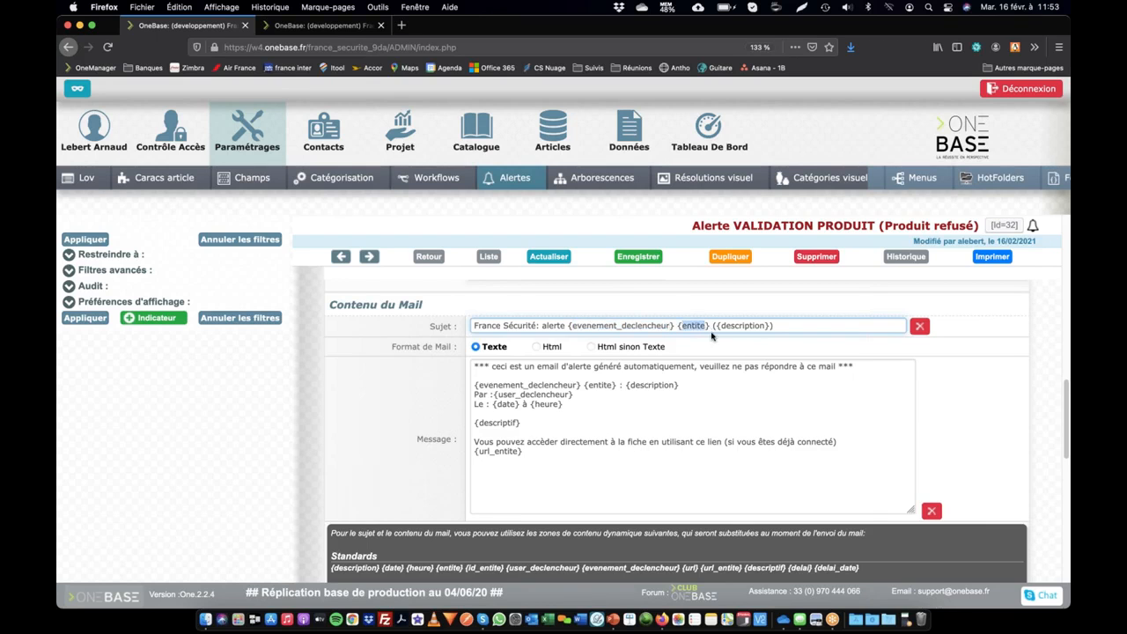
pyautogui.moveTo(720, 326); pyautogui.dragTo(765, 326)
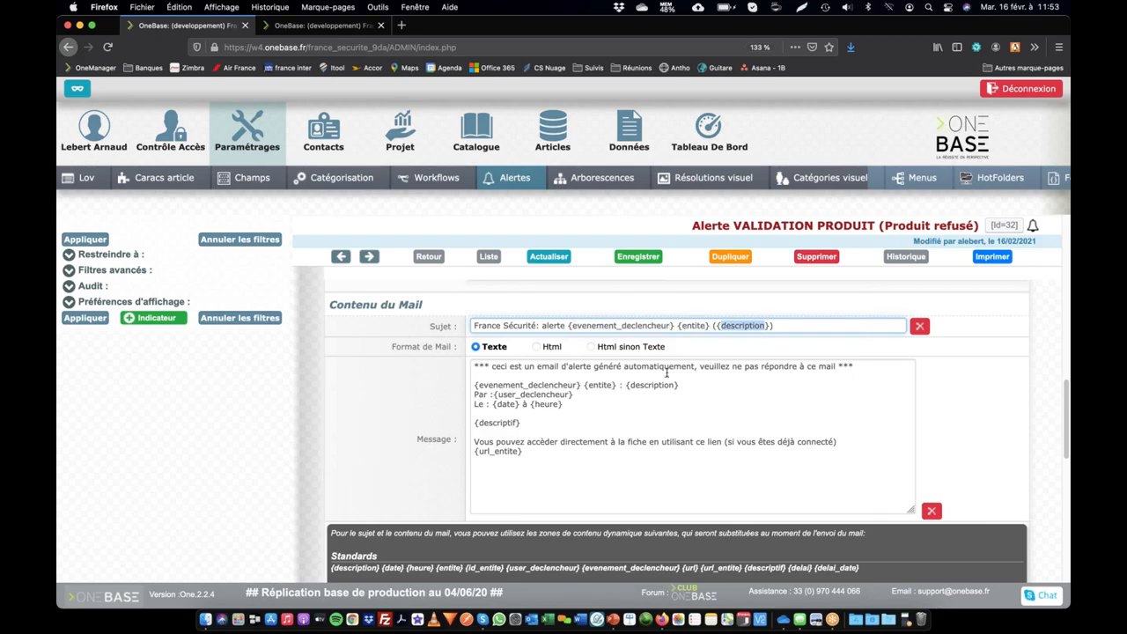
pyautogui.scroll(-2, 667, 372)
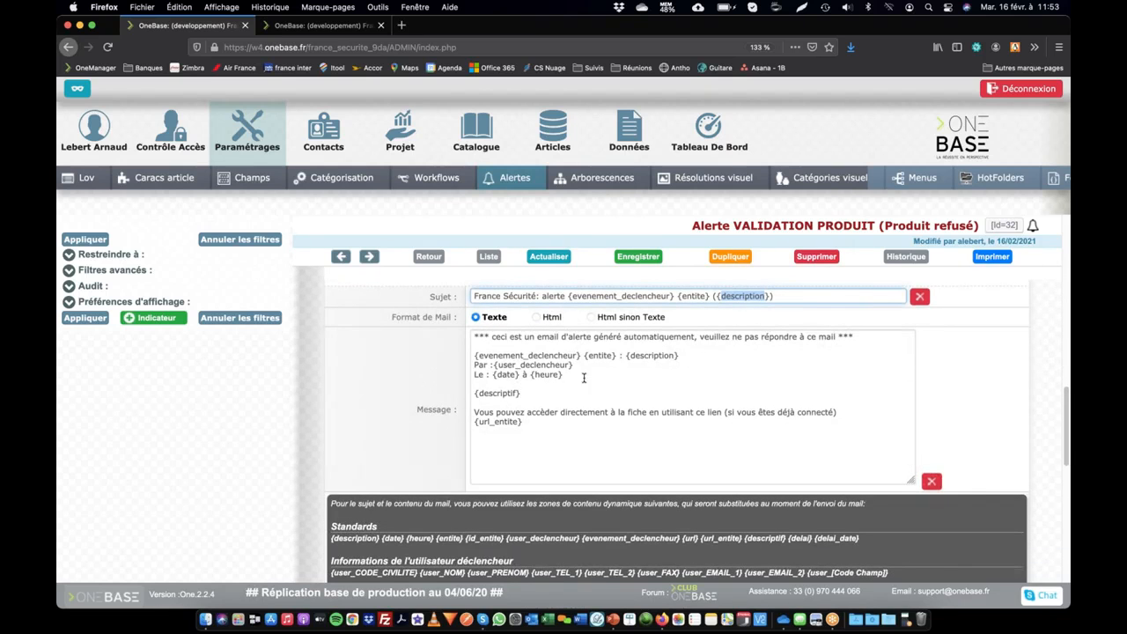
pyautogui.scroll(-2, 583, 371)
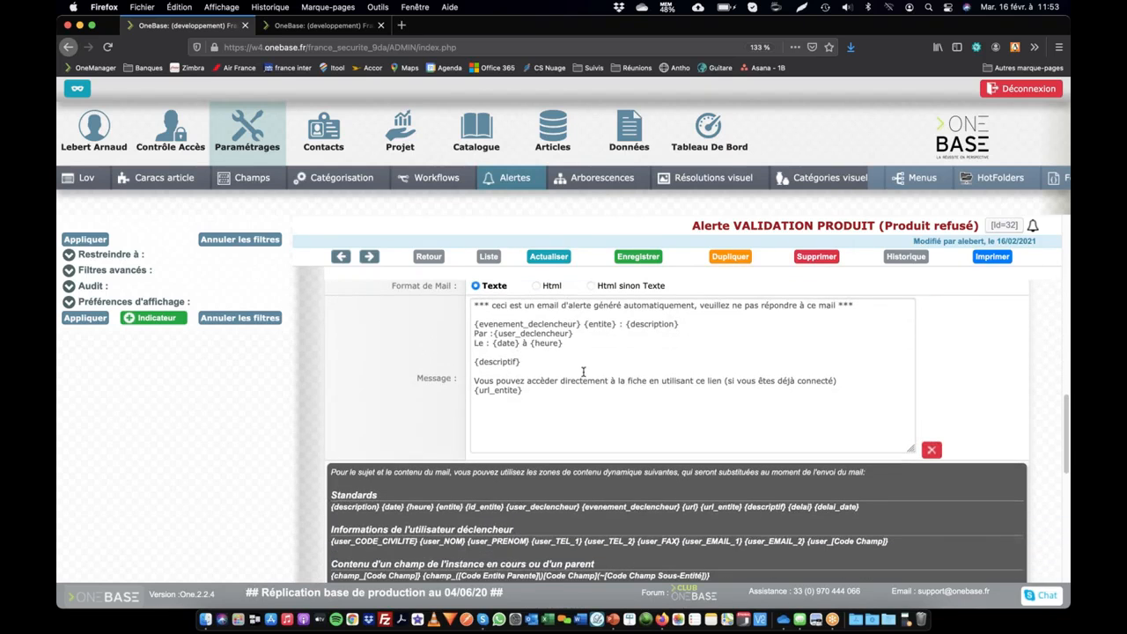
pyautogui.click(526, 324)
pyautogui.moveTo(528, 302); pyautogui.dragTo(562, 381)
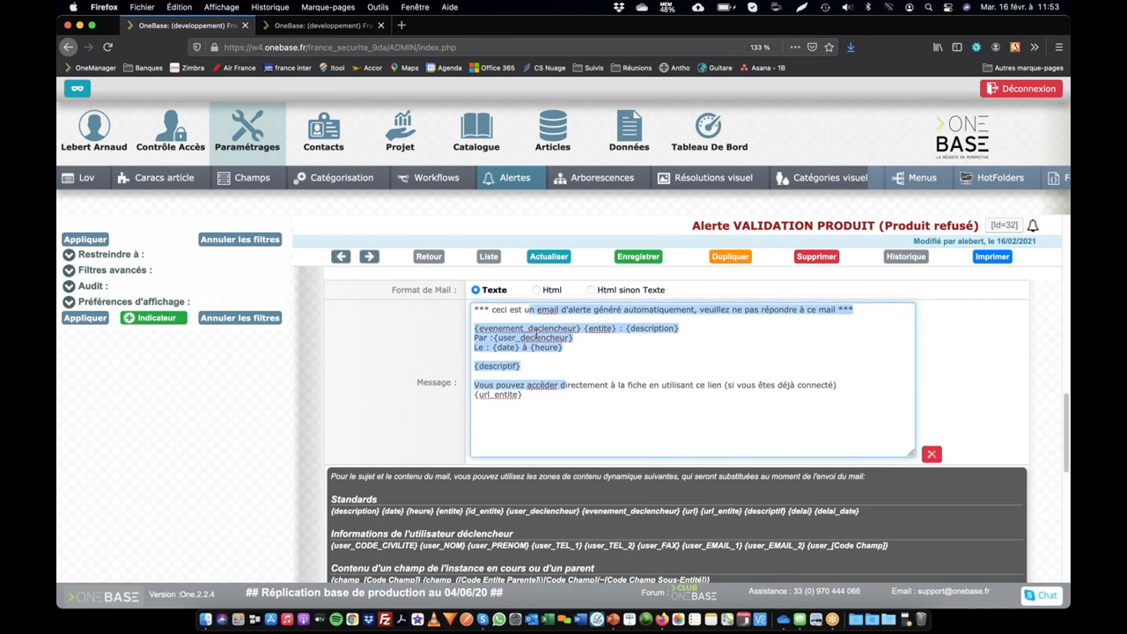
pyautogui.scroll(2, 609, 344)
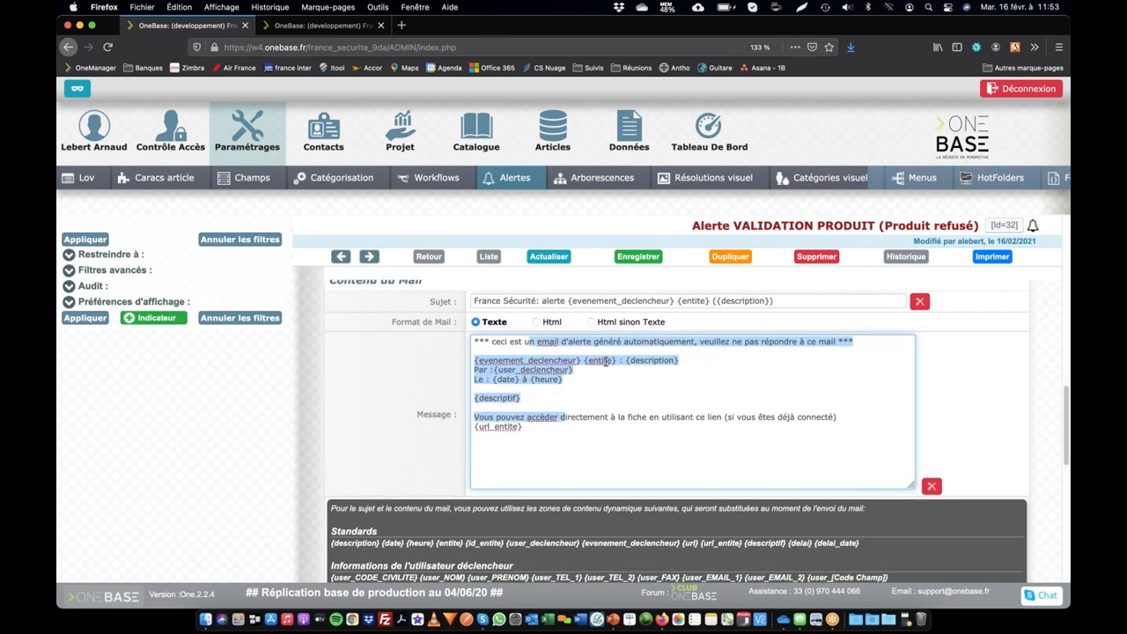
# - Examine the list of dynamic content tags available for the mail subject and message
pyautogui.scroll(-4, 594, 365)
pyautogui.scroll(2, 584, 370)
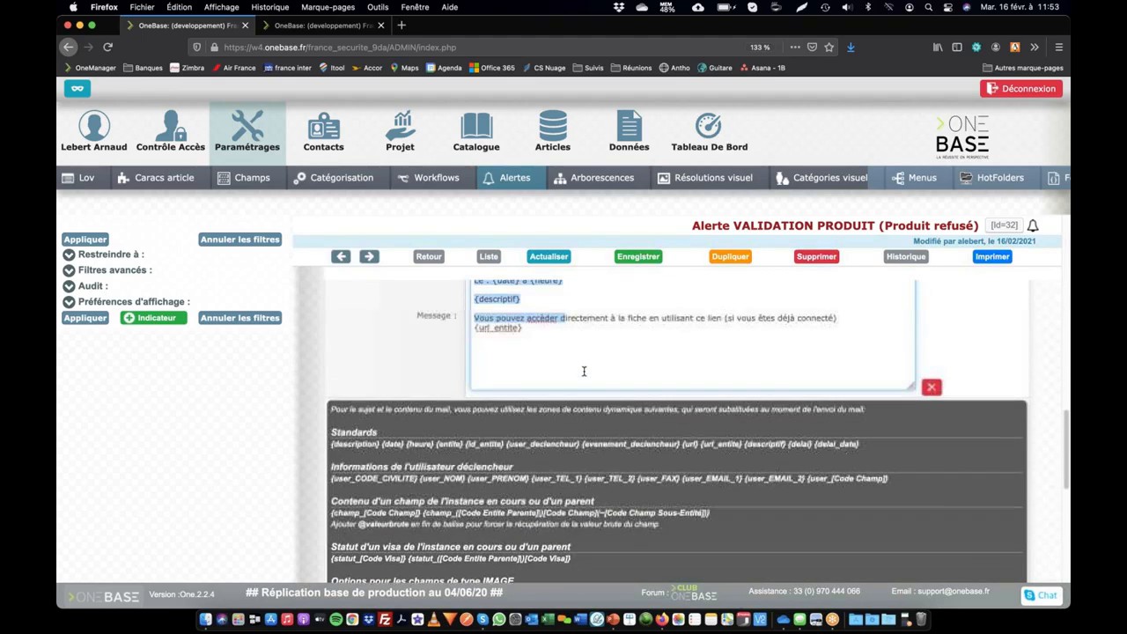
pyautogui.scroll(-1, 583, 371)
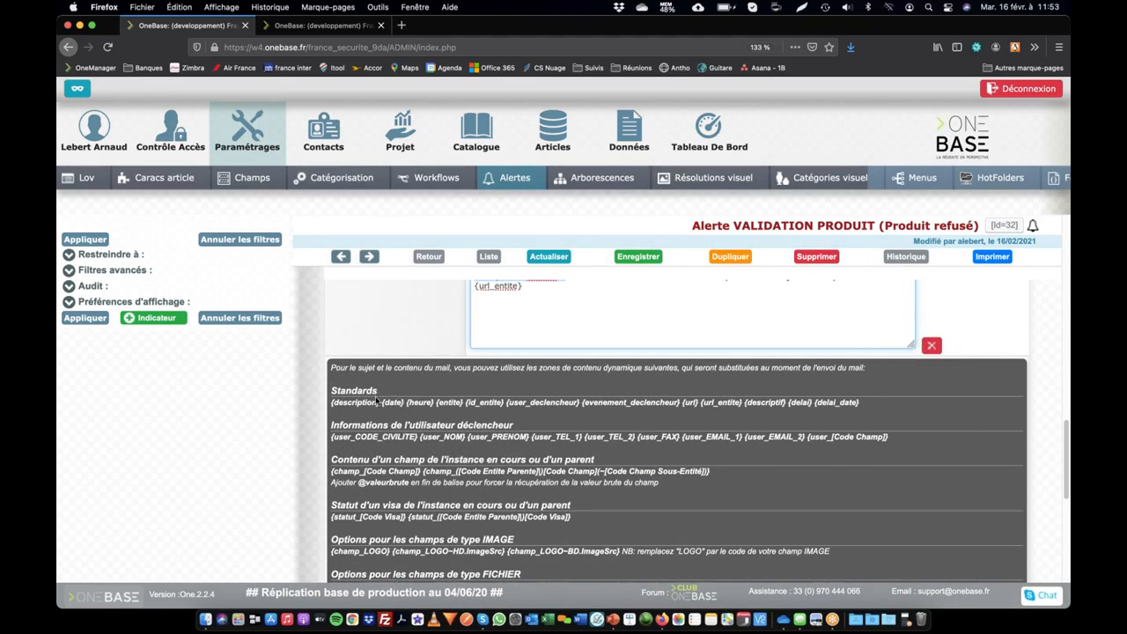
pyautogui.scroll(-1, 375, 401)
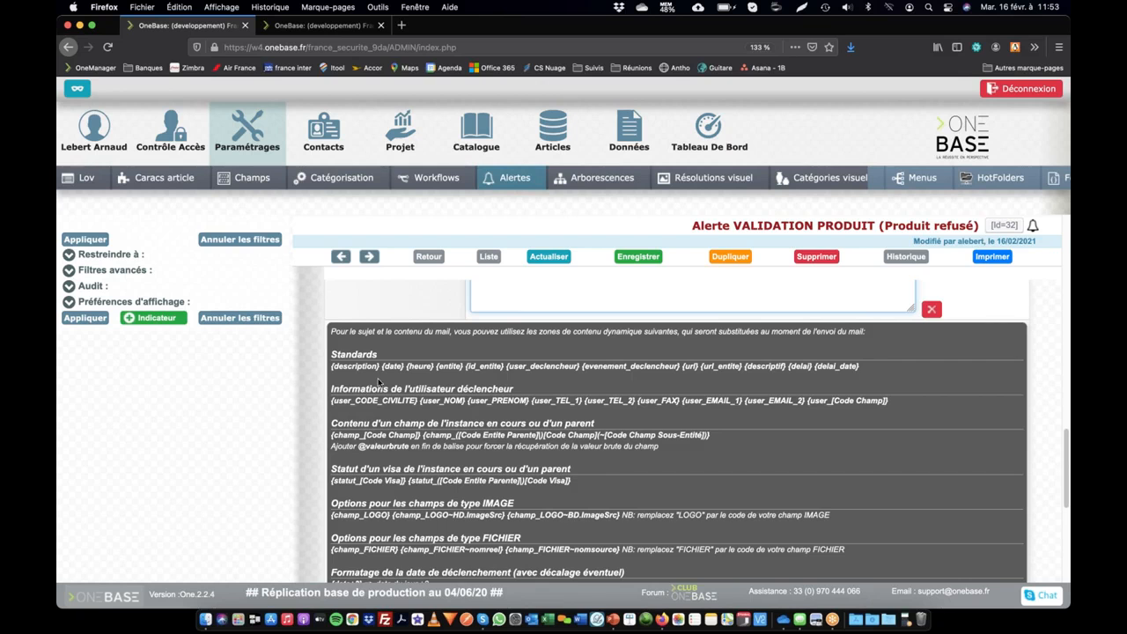
pyautogui.scroll(-1, 379, 392)
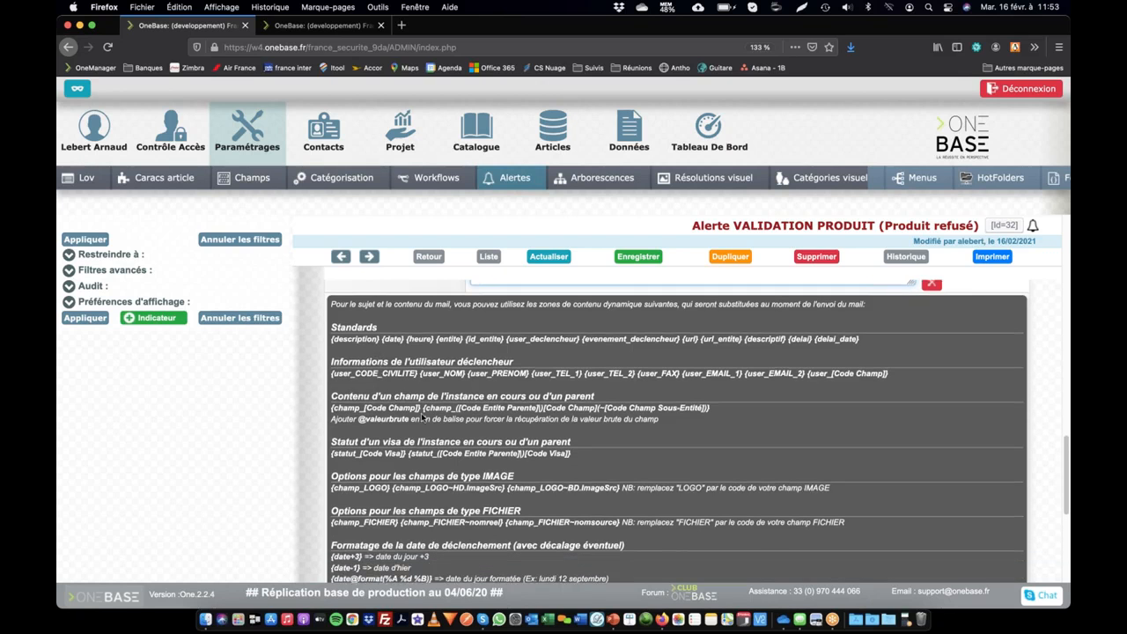
pyautogui.scroll(4, 421, 398)
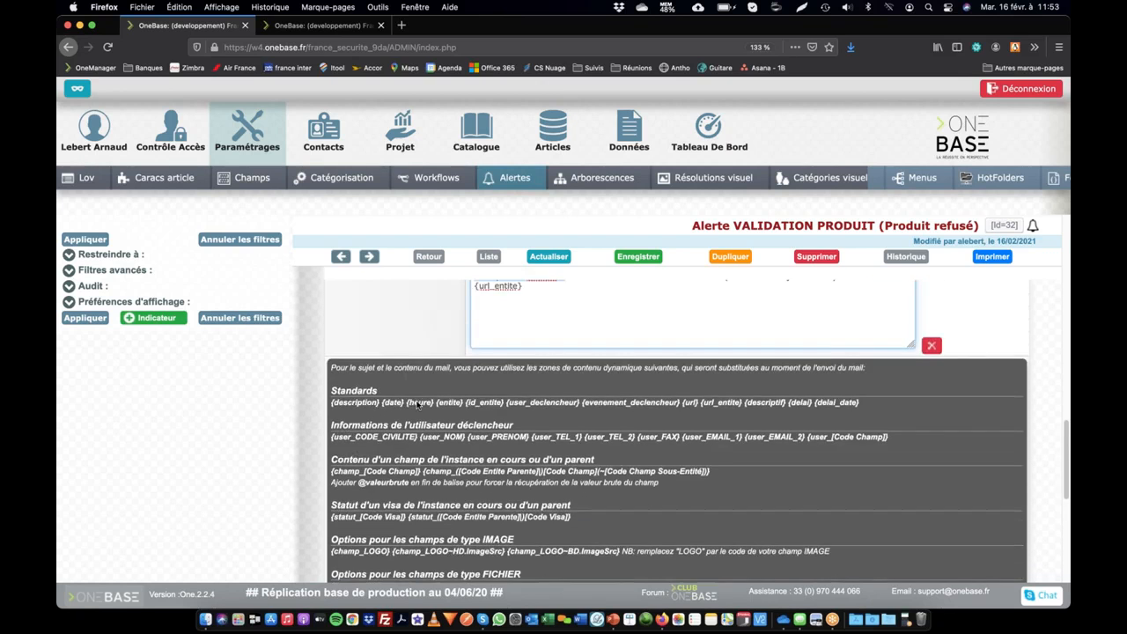
pyautogui.click(517, 337)
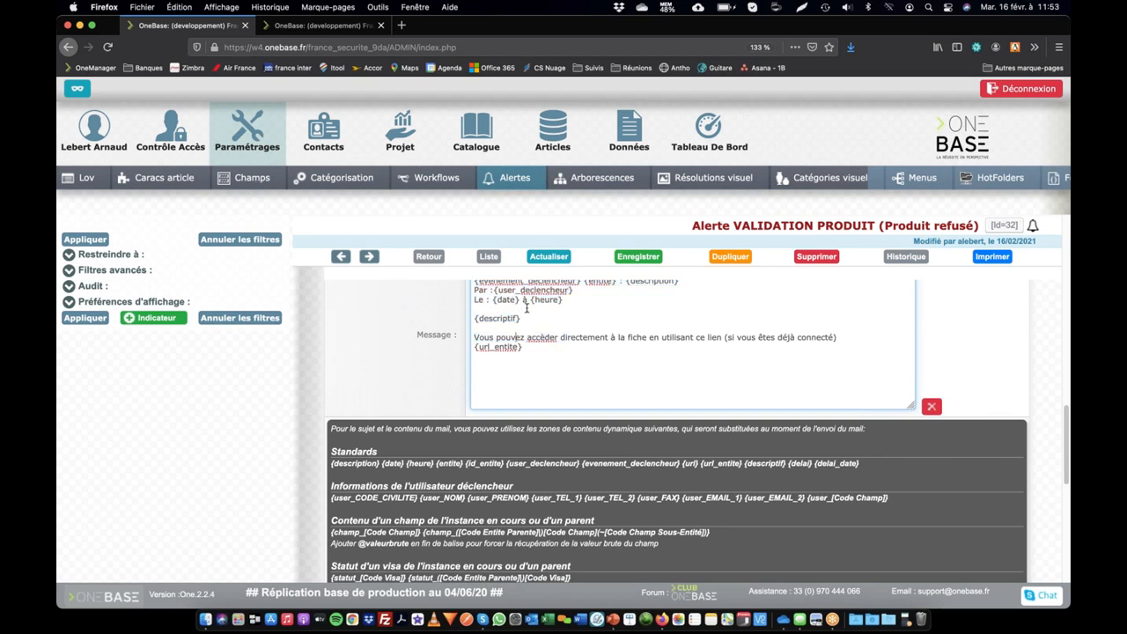
# - Add the {user_TEL_1} tag to the message's "Par" line, following {user_declencheur} and a hyphen
pyautogui.scroll(1, 524, 307)
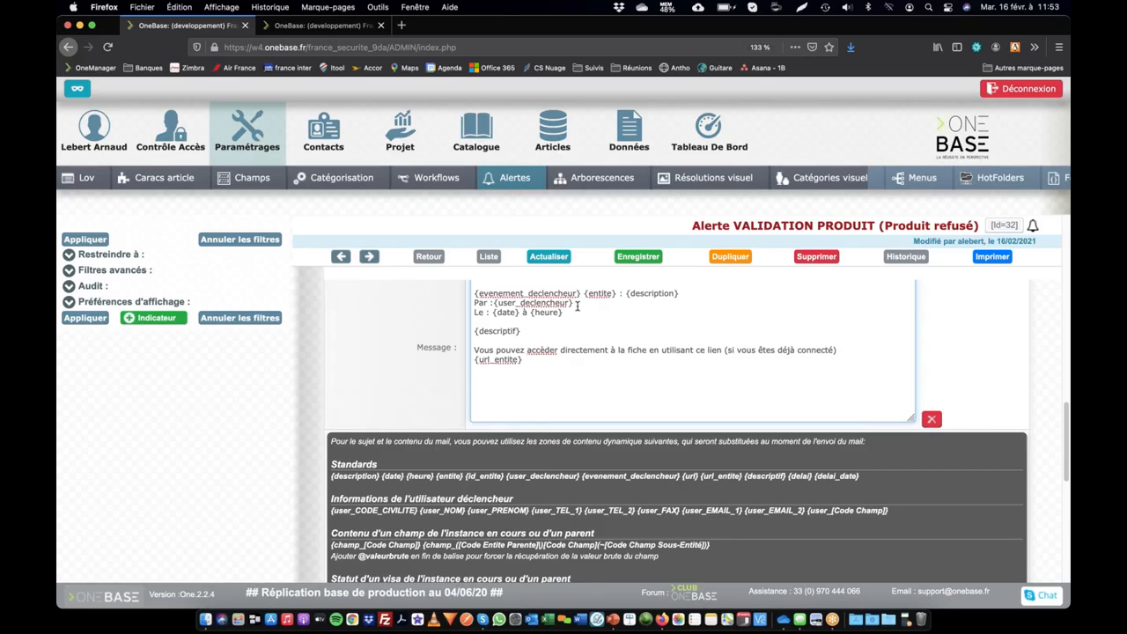
pyautogui.click(577, 302)
pyautogui.scroll(-2, 435, 465)
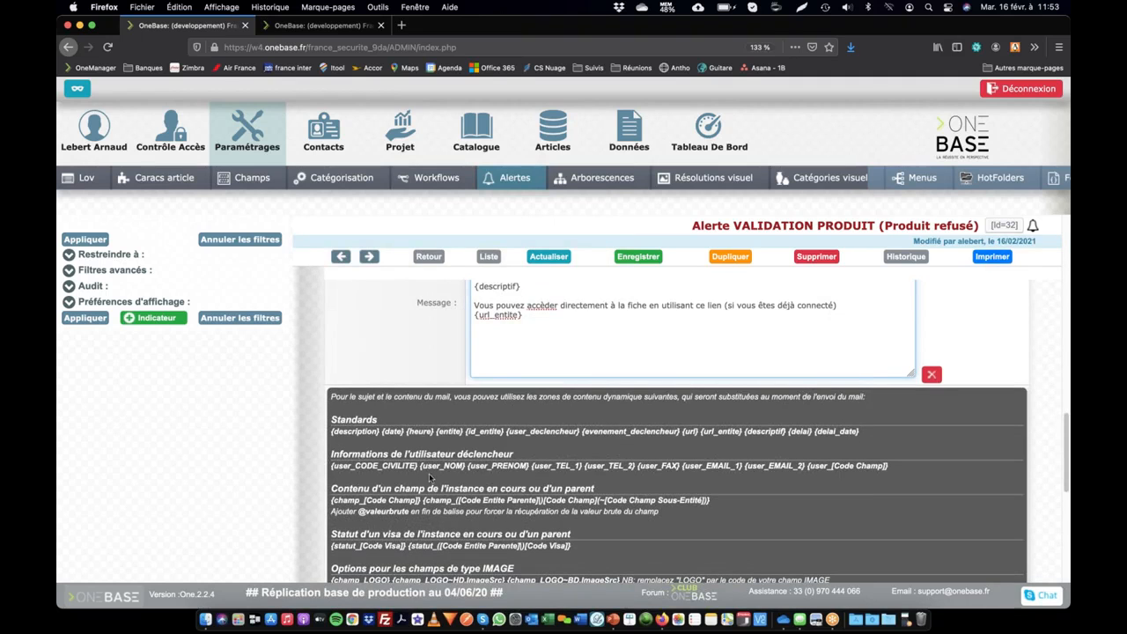
pyautogui.moveTo(529, 466); pyautogui.dragTo(579, 467)
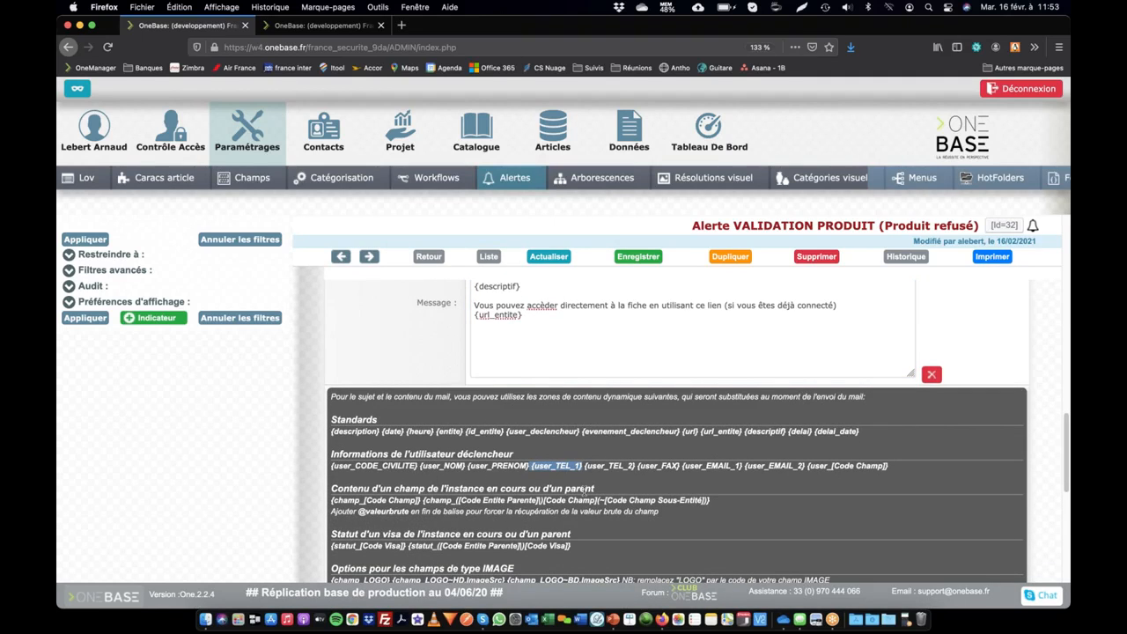
pyautogui.scroll(5, 599, 411)
pyautogui.click(599, 410)
pyautogui.write('{user_TEL_1}')
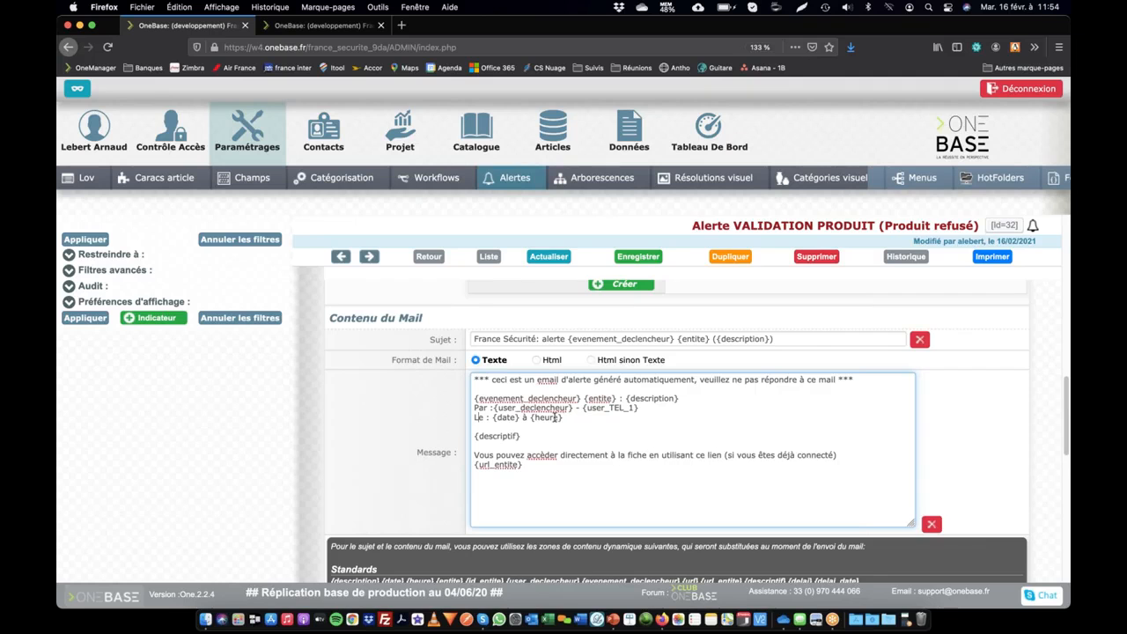
# - Insert a separate line reading "La correction doit être faite" below the date and time line of the message
pyautogui.press('Return')
pyautogui.press('Return')
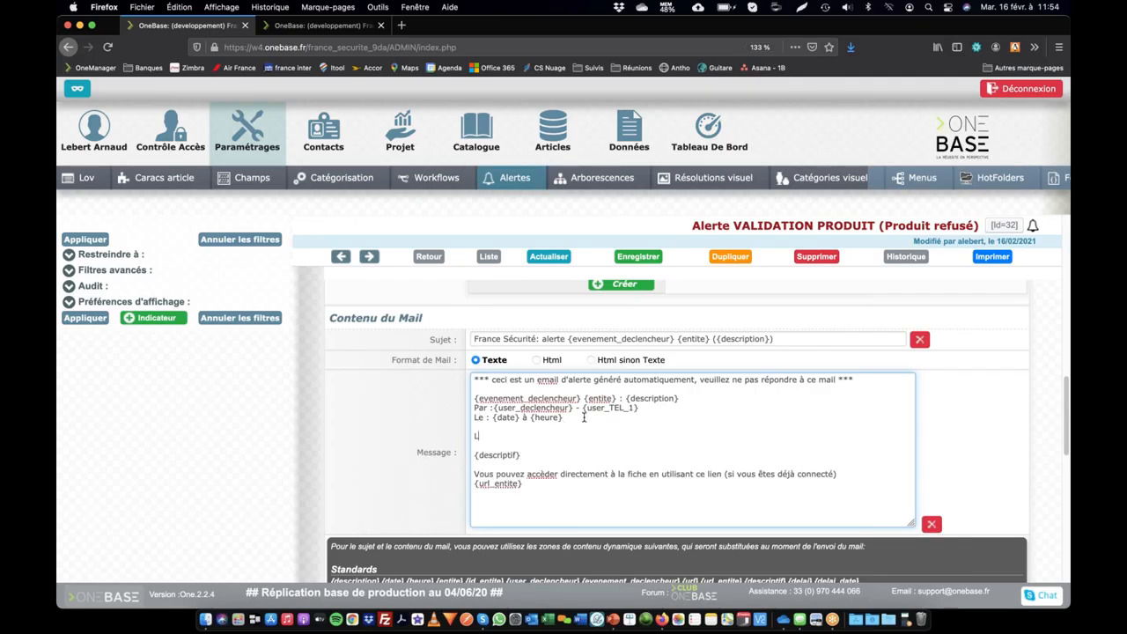
pyautogui.write('La correction doit être faites')
pyautogui.press('BackSpace')
pyautogui.press('BackSpace')
pyautogui.press('BackSpace')
# - Complete the correction sentence with "à cette date : {date+3}", using the date offset tag from the dynamic content list
pyautogui.scroll(-5, 563, 436)
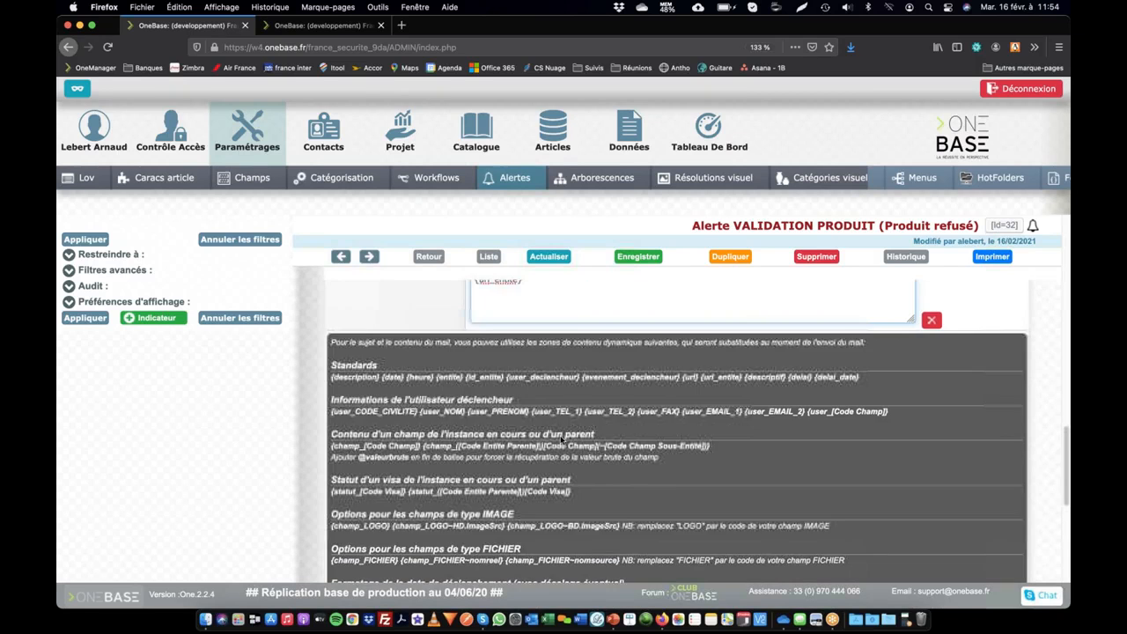
pyautogui.scroll(-1, 366, 532)
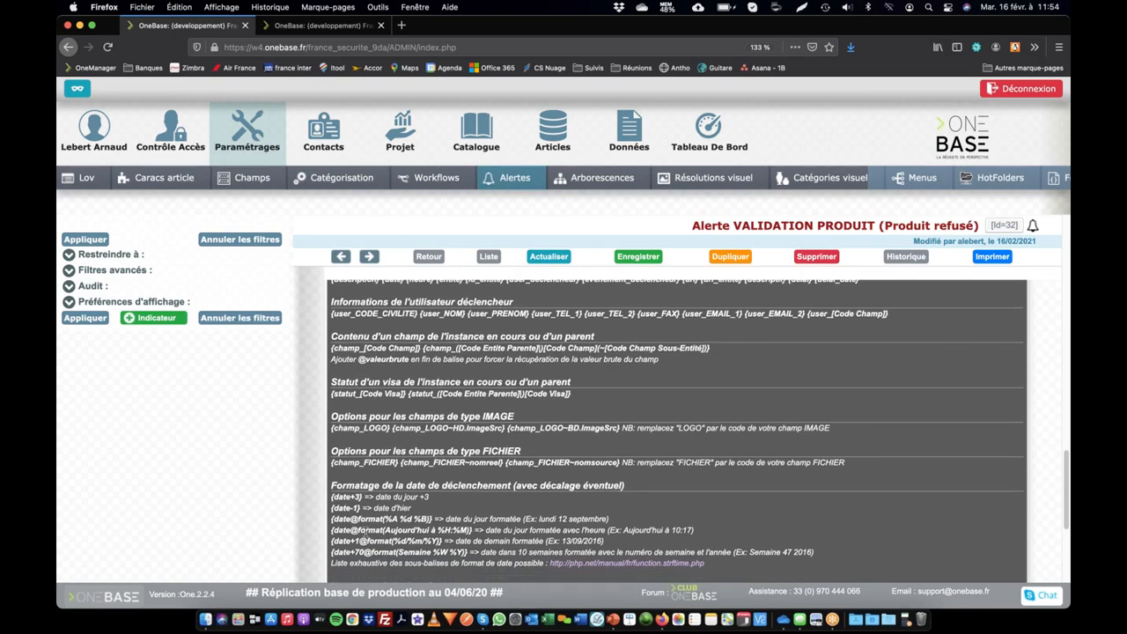
pyautogui.moveTo(363, 496); pyautogui.dragTo(335, 497)
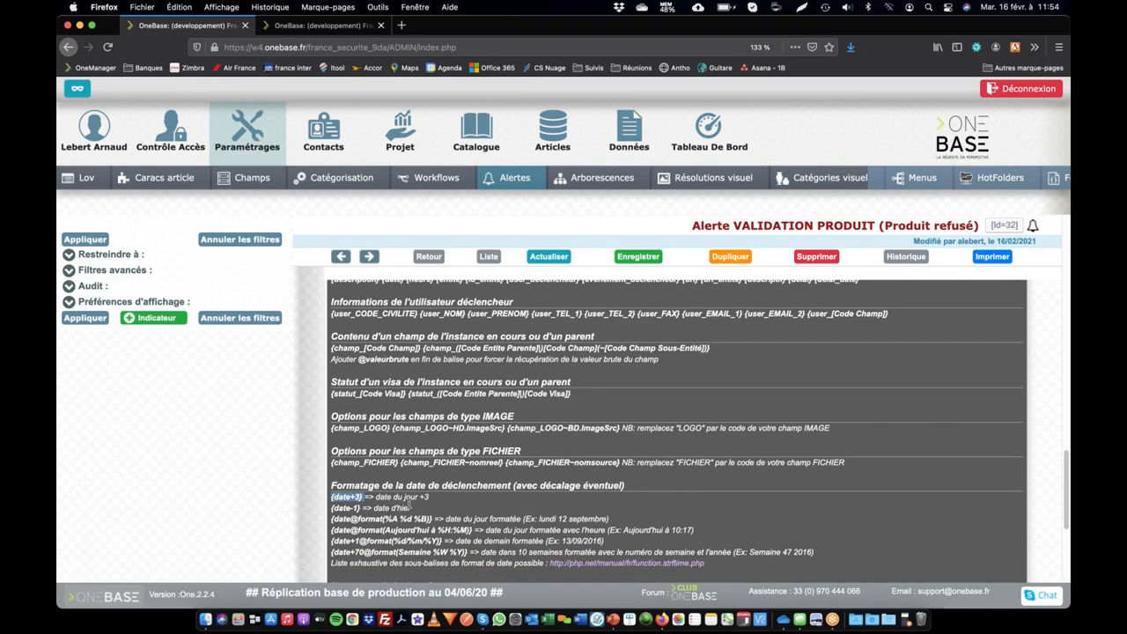
pyautogui.scroll(5, 586, 446)
pyautogui.scroll(1, 586, 446)
pyautogui.click(606, 458)
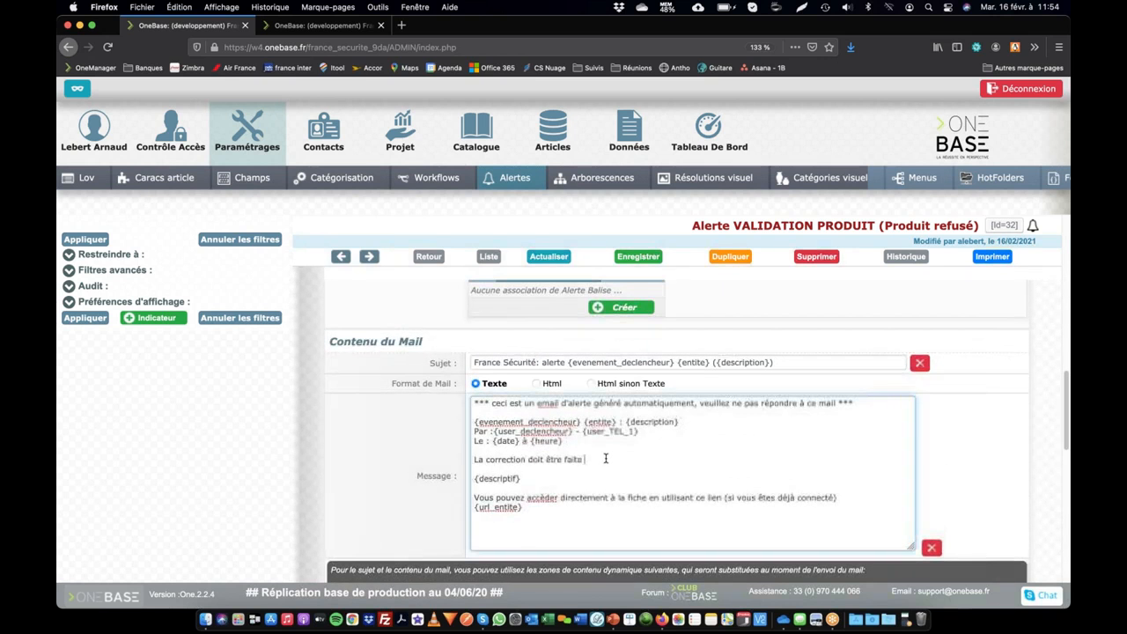
pyautogui.write('à cette date : {date+3}')
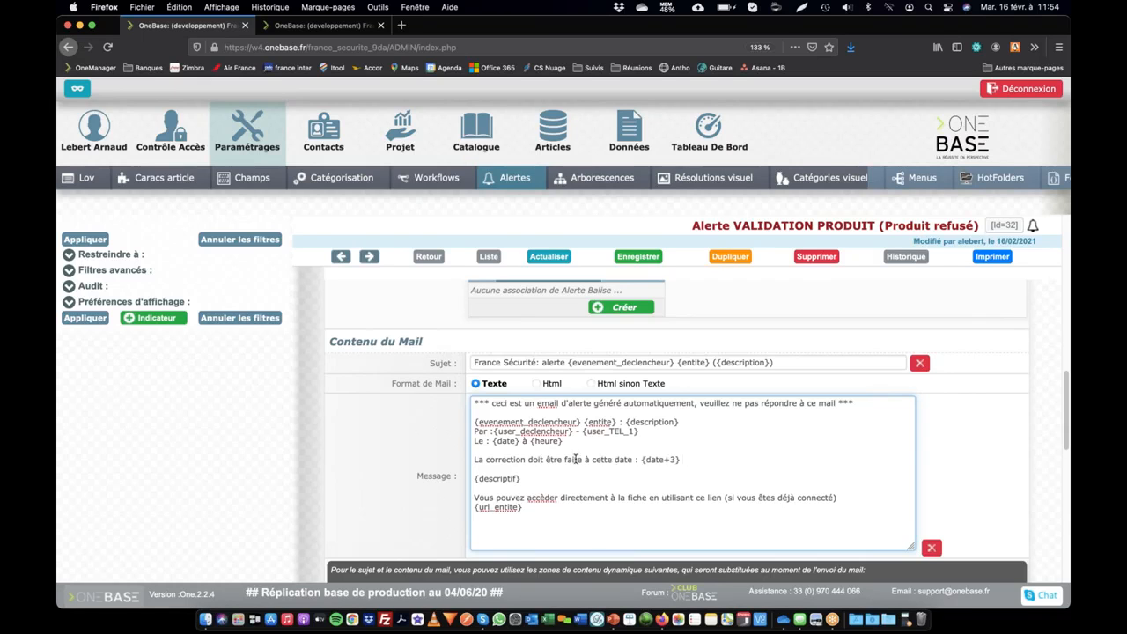
# - Review the remaining dynamic content options and save the alert with its modified message
pyautogui.scroll(-6, 567, 493)
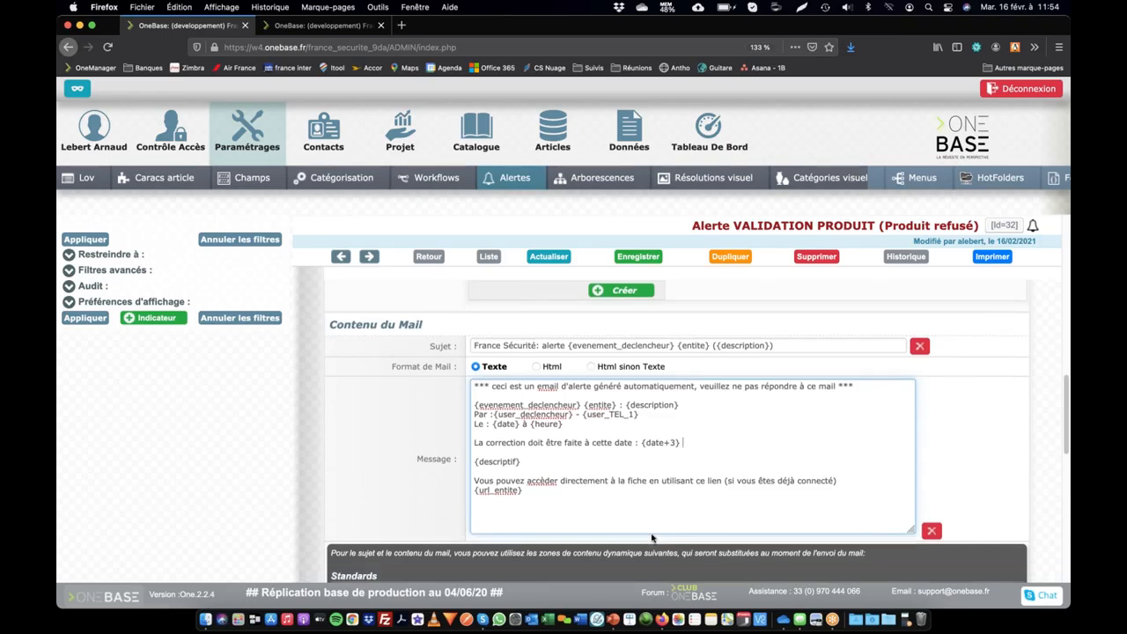
pyautogui.scroll(-3, 557, 531)
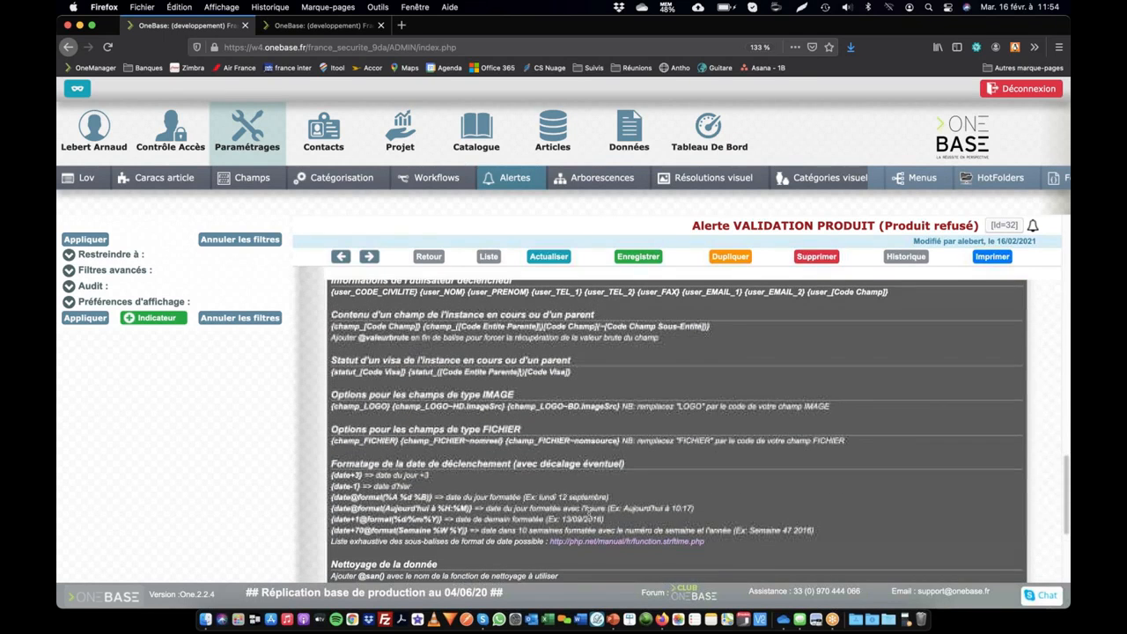
pyautogui.scroll(-4, 571, 464)
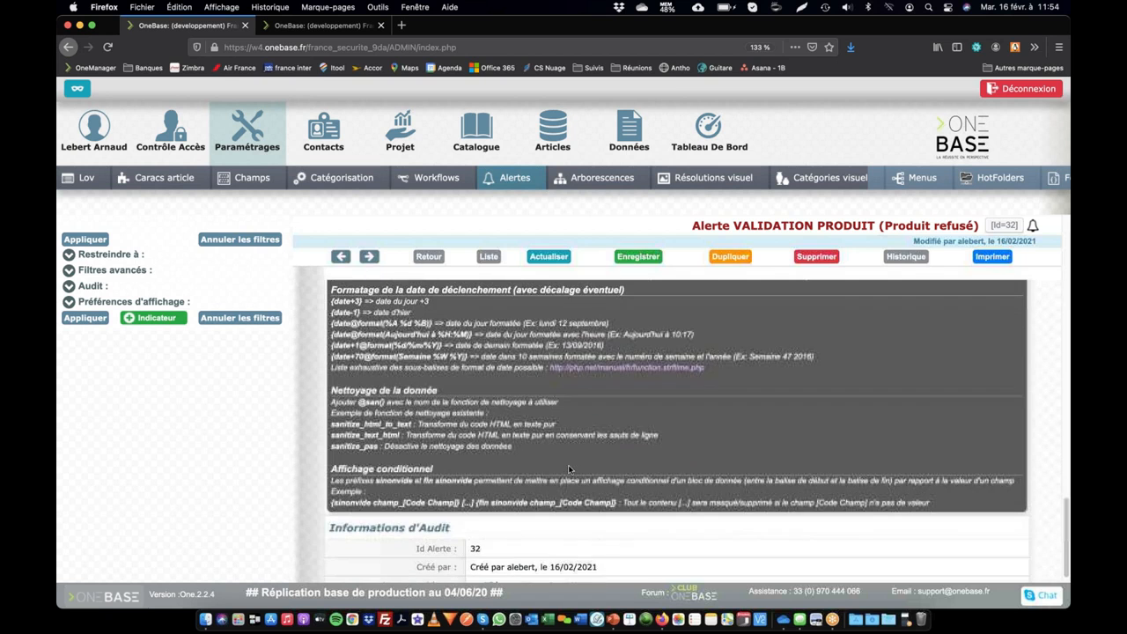
pyautogui.scroll(2, 648, 474)
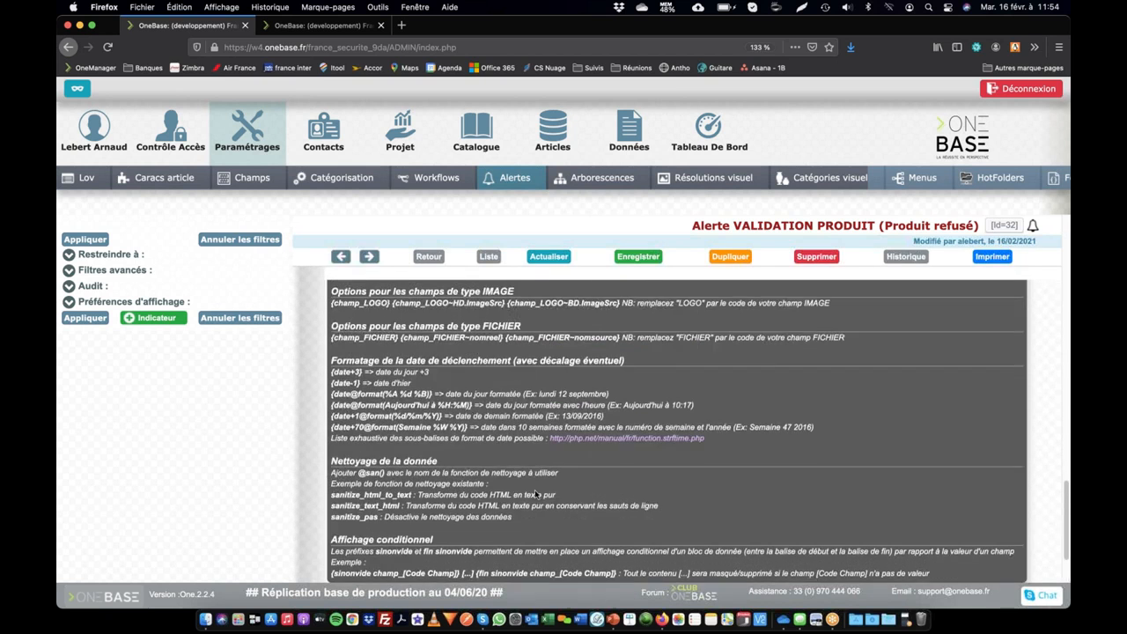
pyautogui.scroll(8, 451, 476)
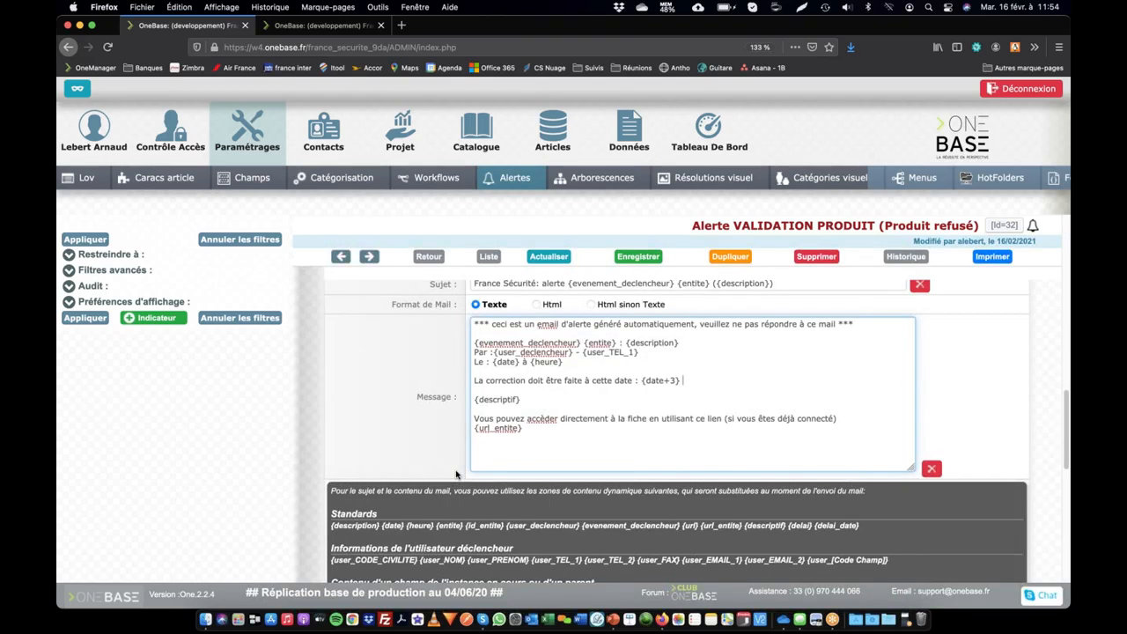
pyautogui.scroll(1, 528, 437)
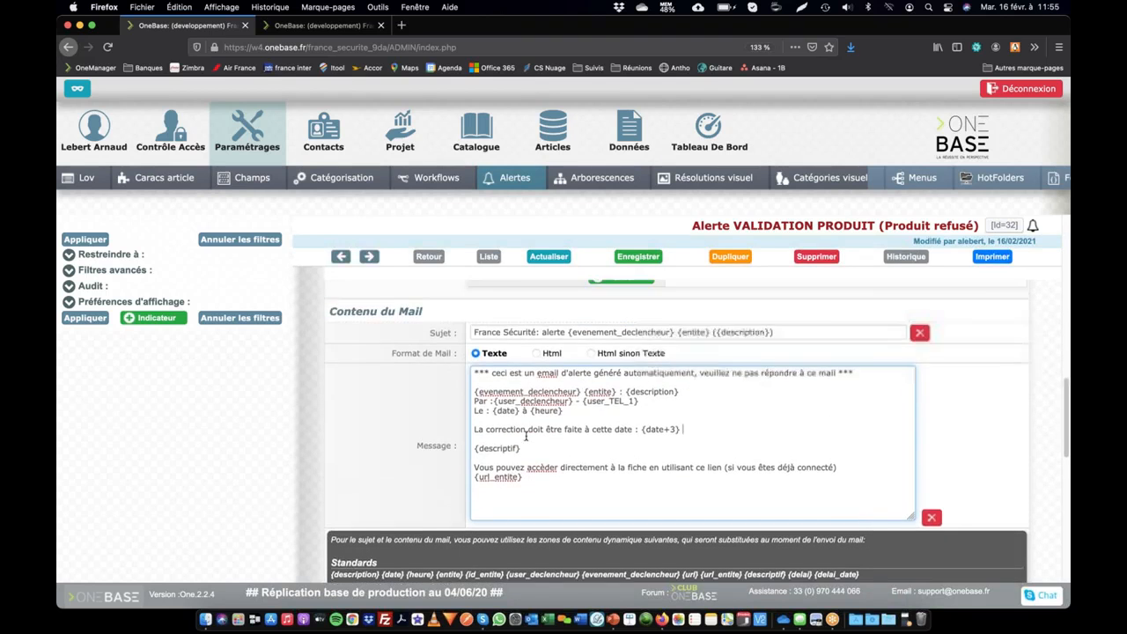
pyautogui.click(637, 256)
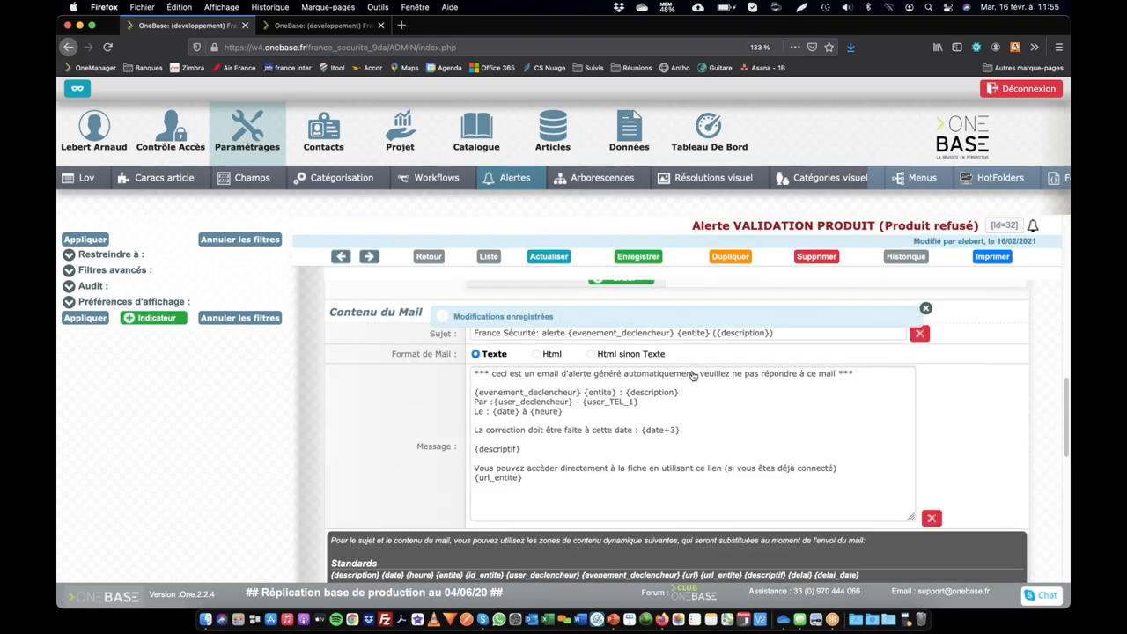
# - Examine the modification history of the Produit refusé alert and return to its definition
pyautogui.scroll(5, 537, 327)
pyautogui.scroll(5, 536, 328)
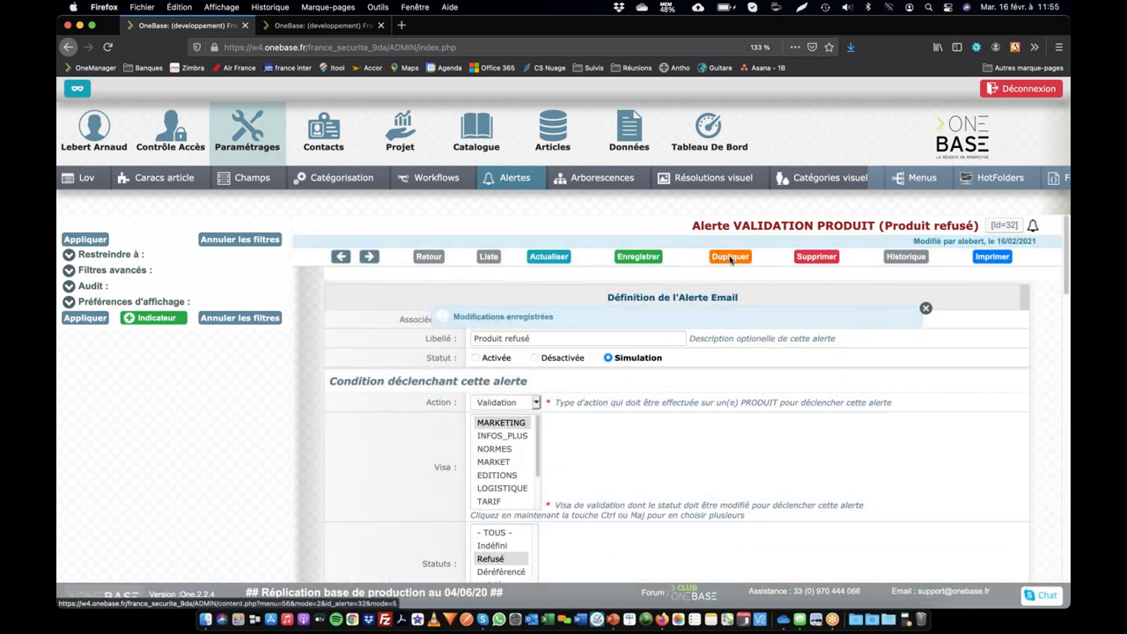
pyautogui.click(906, 257)
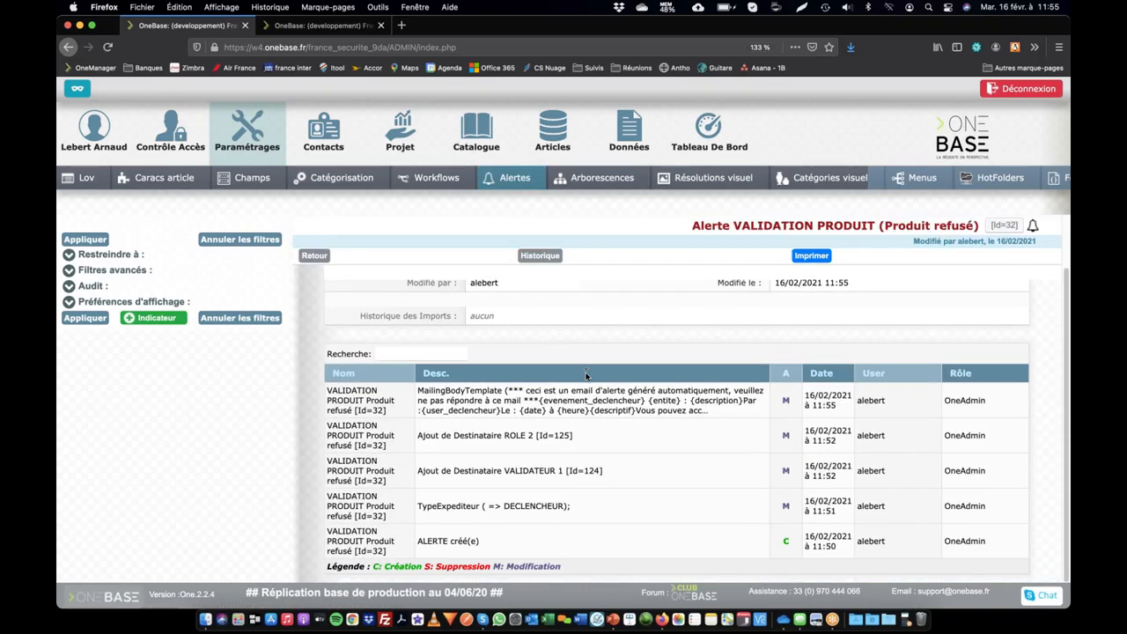
pyautogui.scroll(1, 586, 376)
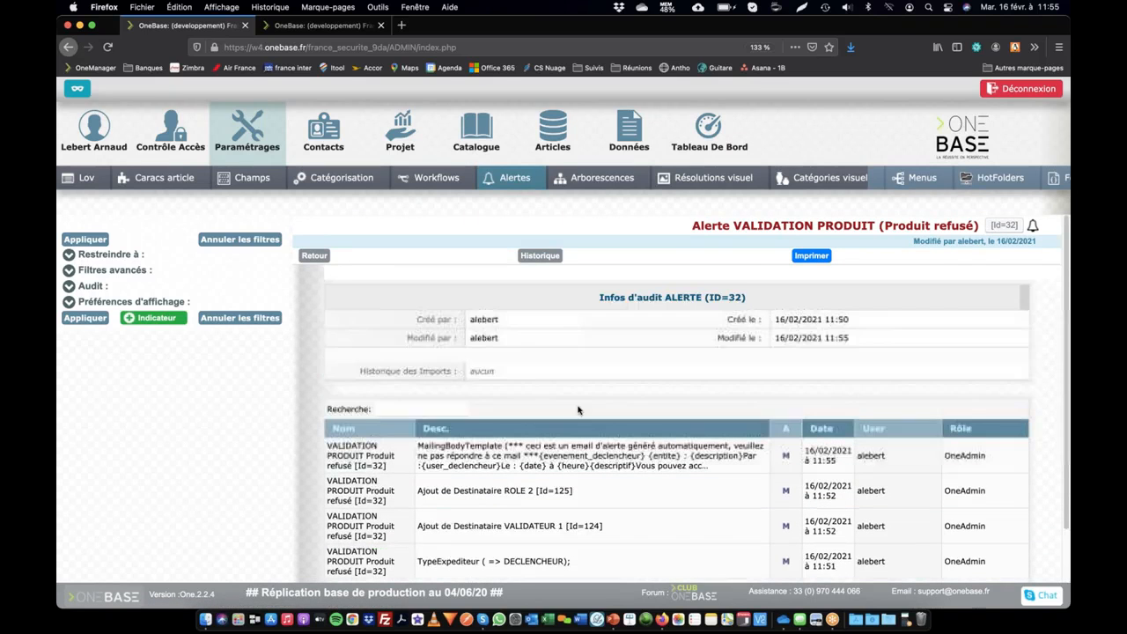
pyautogui.click(314, 256)
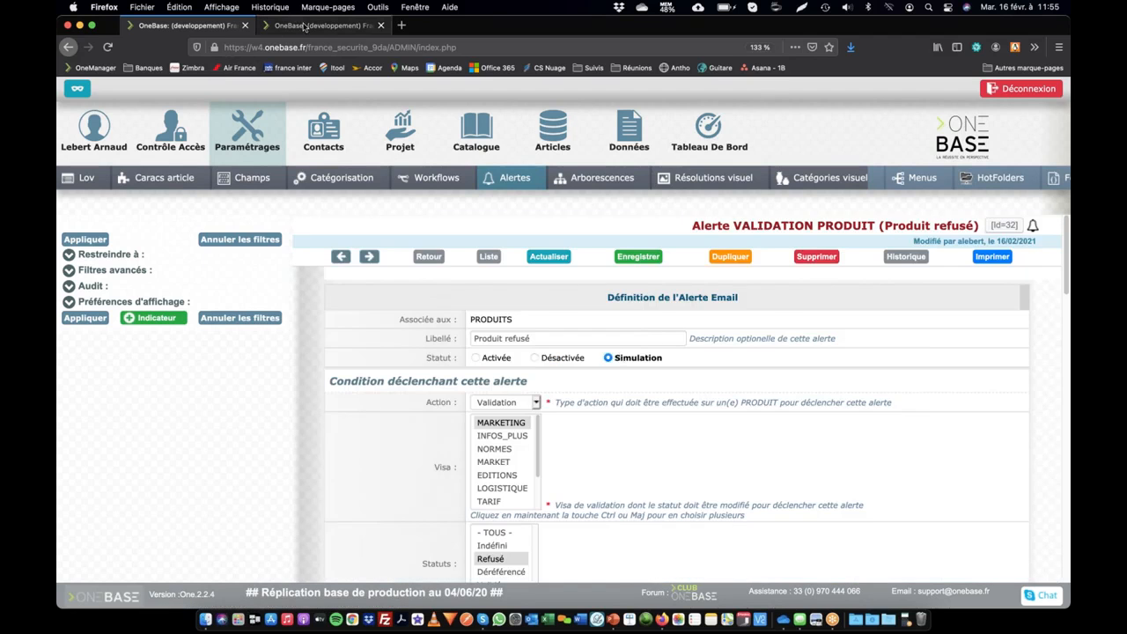
# - On the Casquette fourrée product, comment the STYLE MOVEX visa with "Il manque les images" and set it to Refusé
pyautogui.click(306, 26)
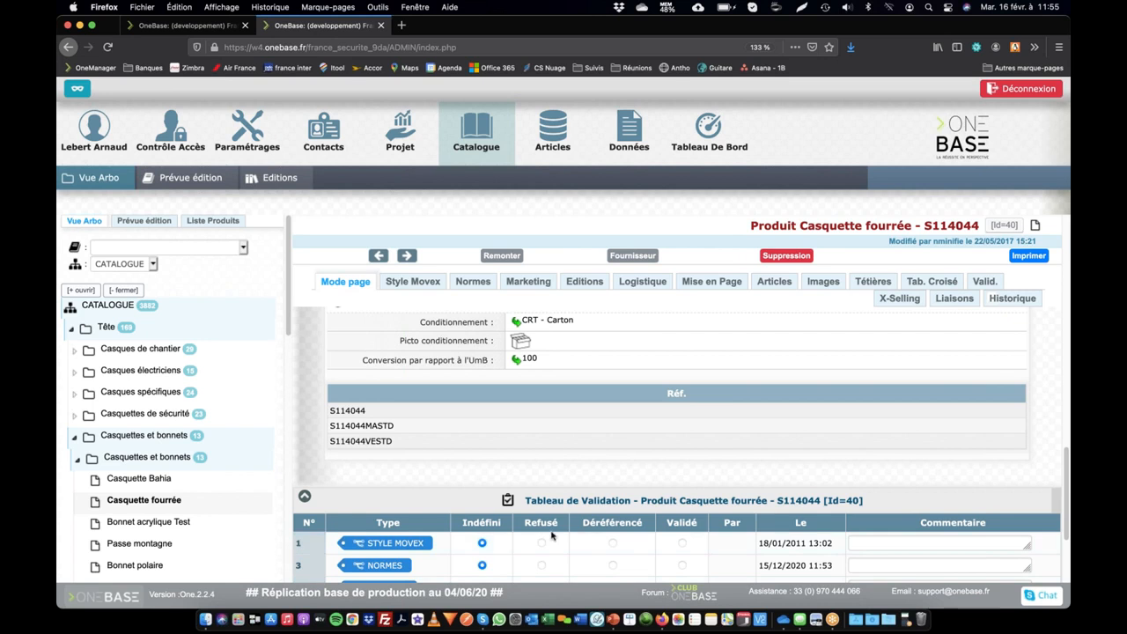
pyautogui.scroll(-3, 528, 528)
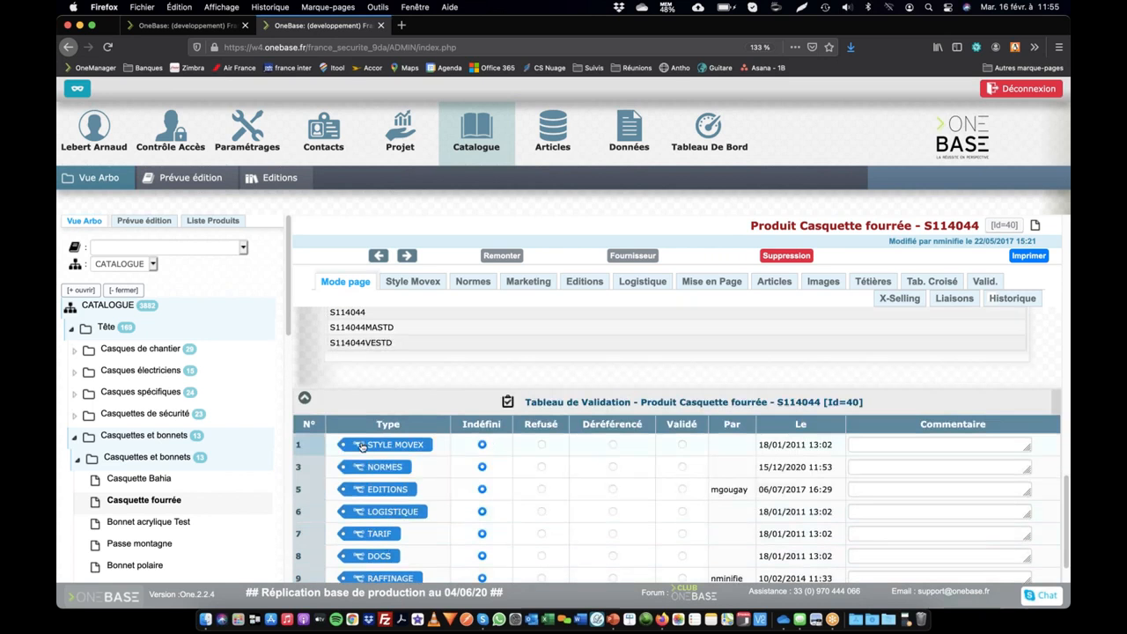
pyautogui.click(872, 445)
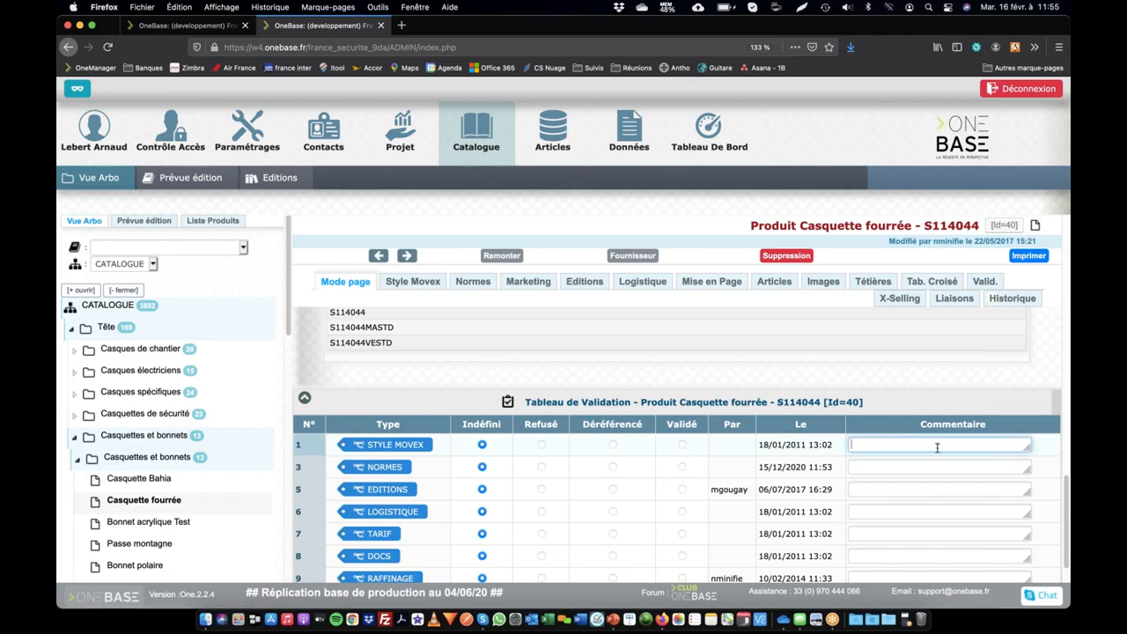
pyautogui.write('Il manque les images')
pyautogui.click(541, 446)
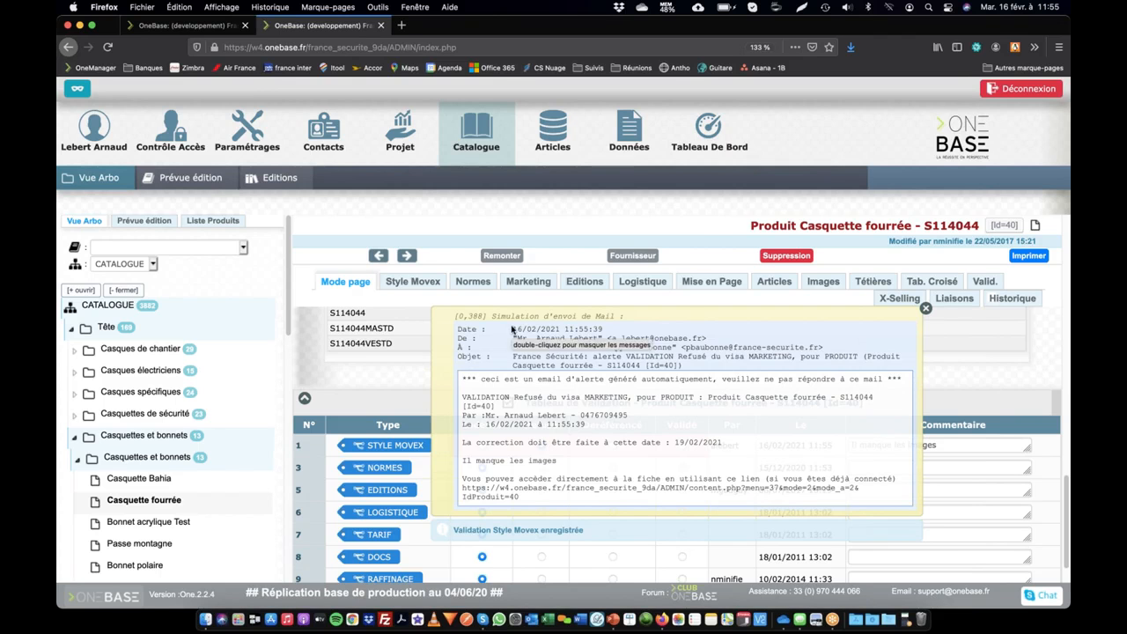
pyautogui.press('super+plus')
pyautogui.press('super+plus')
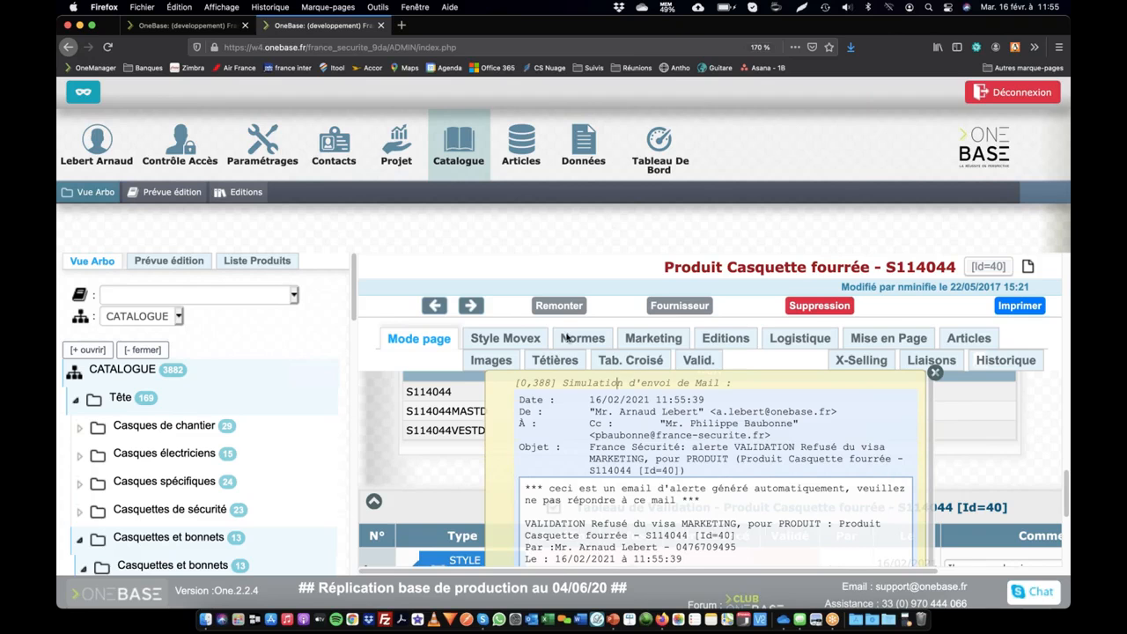
pyautogui.moveTo(618, 382); pyautogui.dragTo(640, 361)
pyautogui.scroll(-2, 745, 467)
pyautogui.scroll(-6, 1010, 484)
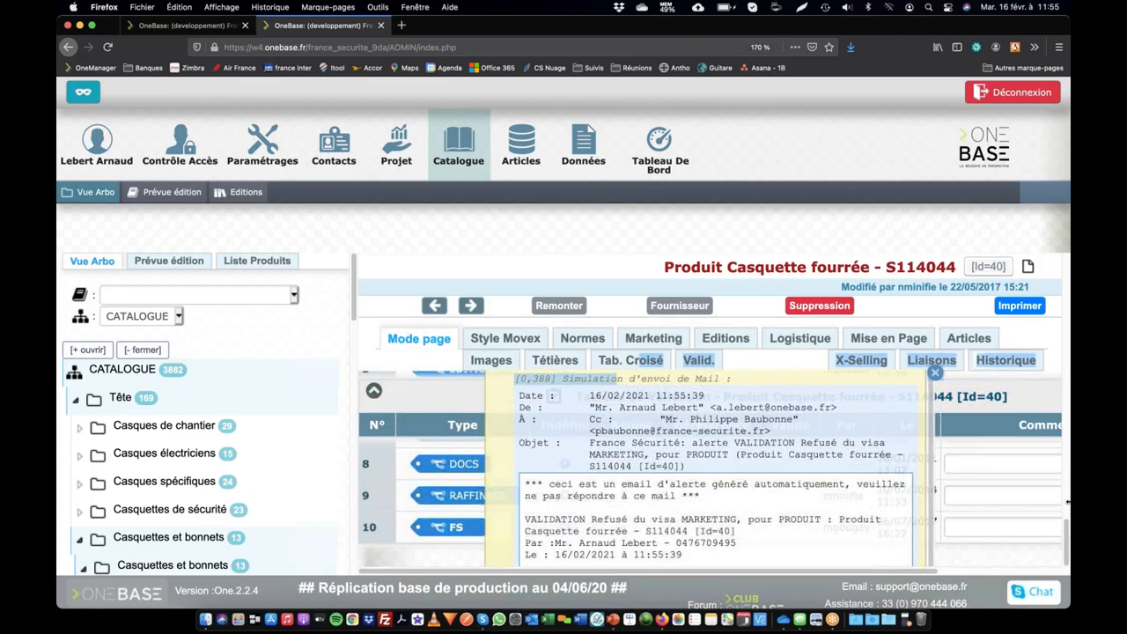
pyautogui.press('super+minus')
pyautogui.press('super+minus')
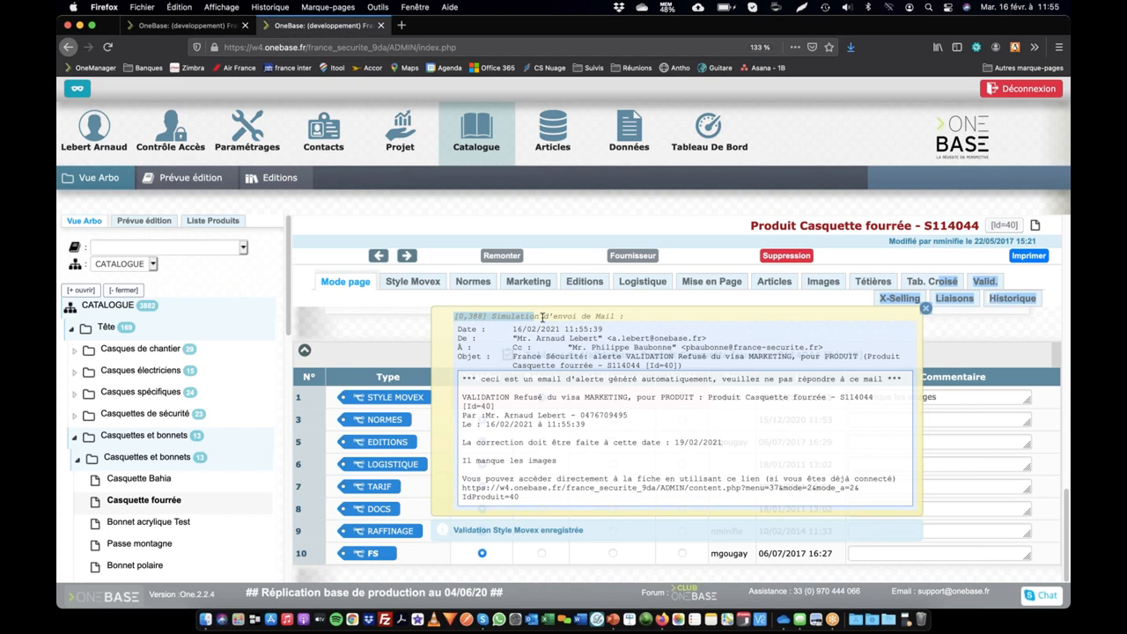
# - Examine the sender, Cc recipient and subject of the simulated alert mail
pyautogui.click(482, 352)
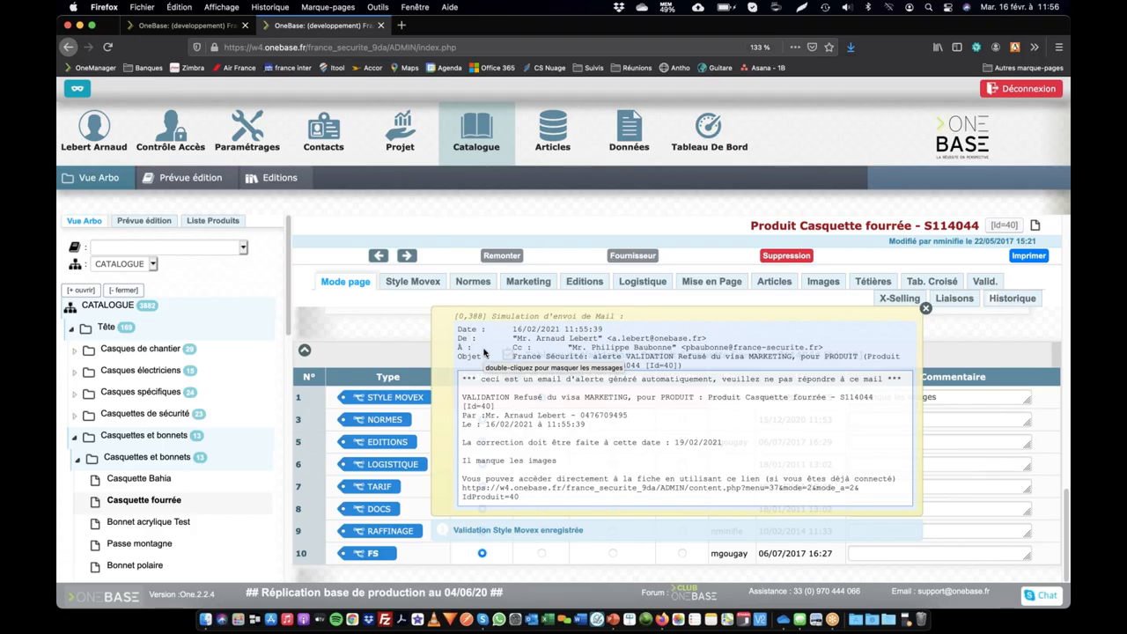
pyautogui.moveTo(595, 347); pyautogui.dragTo(858, 351)
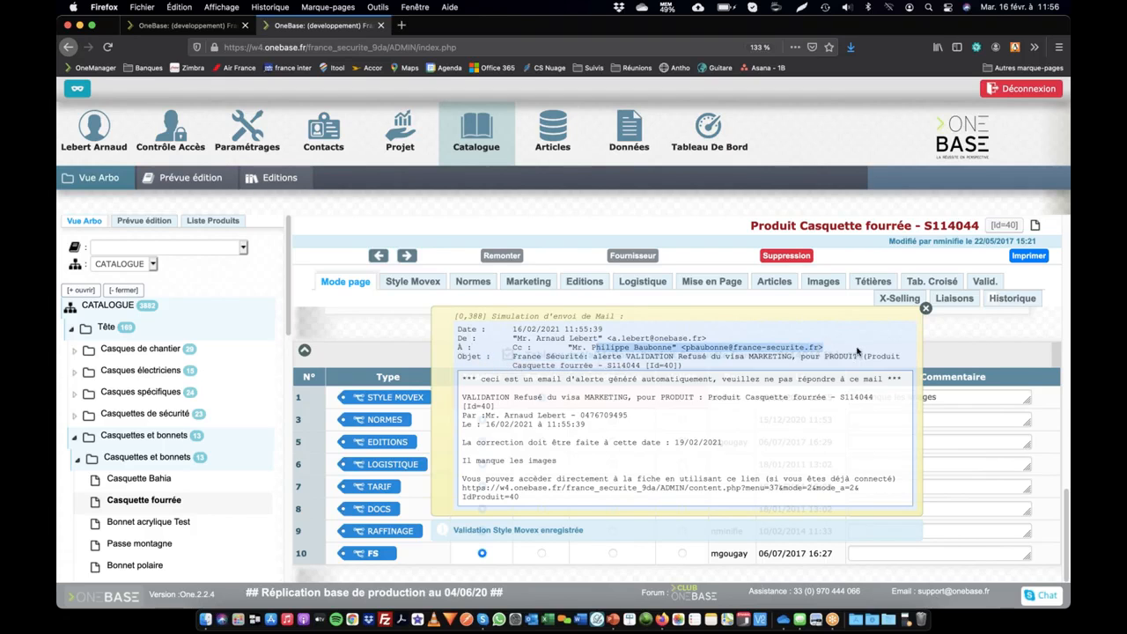
pyautogui.click(845, 351)
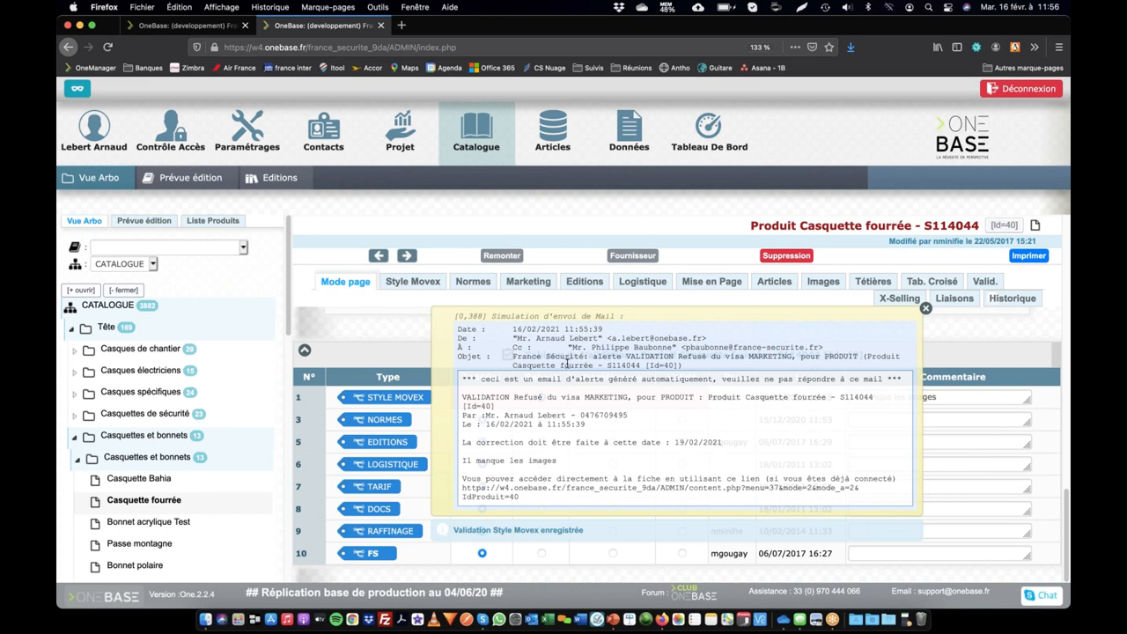
pyautogui.moveTo(606, 365); pyautogui.dragTo(644, 370)
# - Examine the simulated mail's body, checking the refused visa, the correction date and the triggering user's phone number
pyautogui.click(484, 398)
pyautogui.click(543, 432)
pyautogui.moveTo(471, 442); pyautogui.dragTo(750, 447)
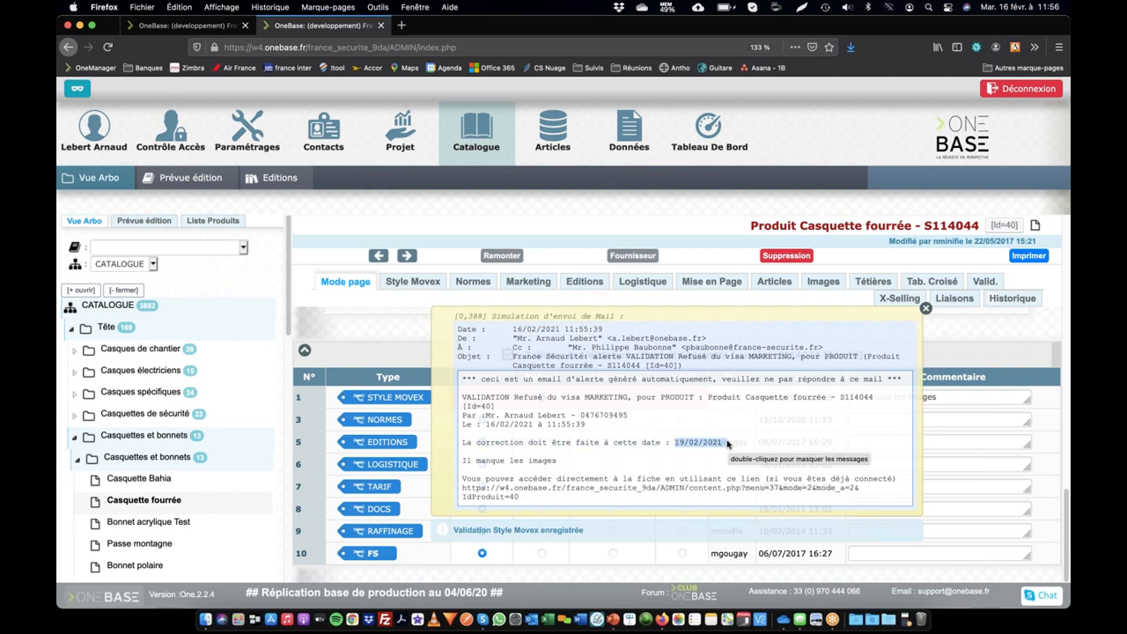
pyautogui.moveTo(580, 415); pyautogui.dragTo(628, 416)
pyautogui.click(615, 414)
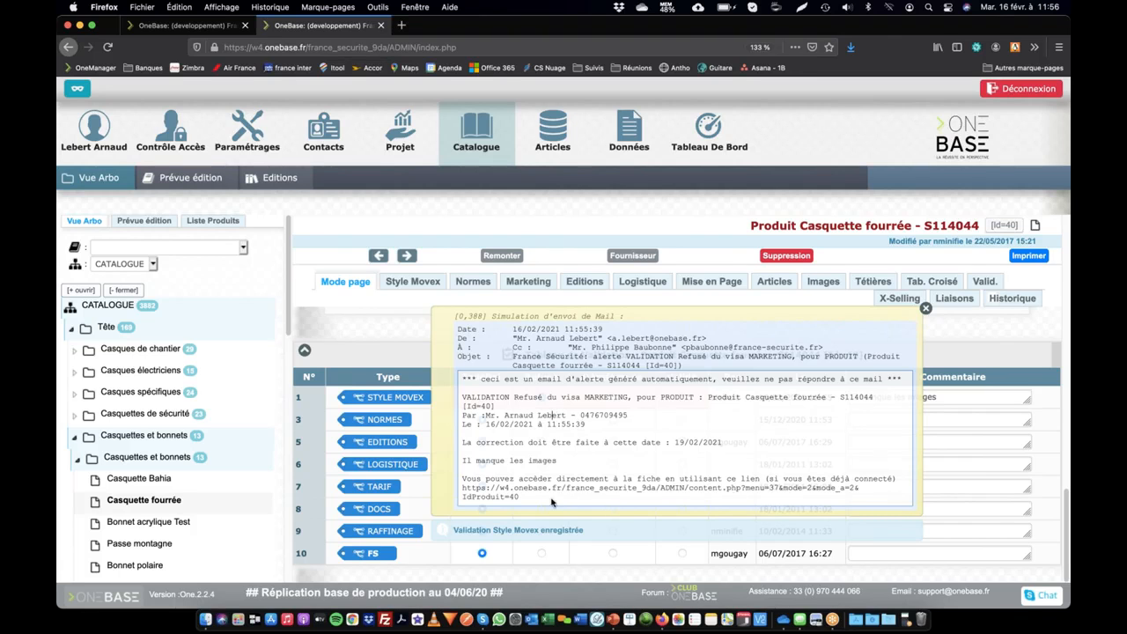
# - Open the product sheet link from the simulated mail in a new browser tab and examine its validation table
pyautogui.moveTo(521, 497); pyautogui.dragTo(449, 486)
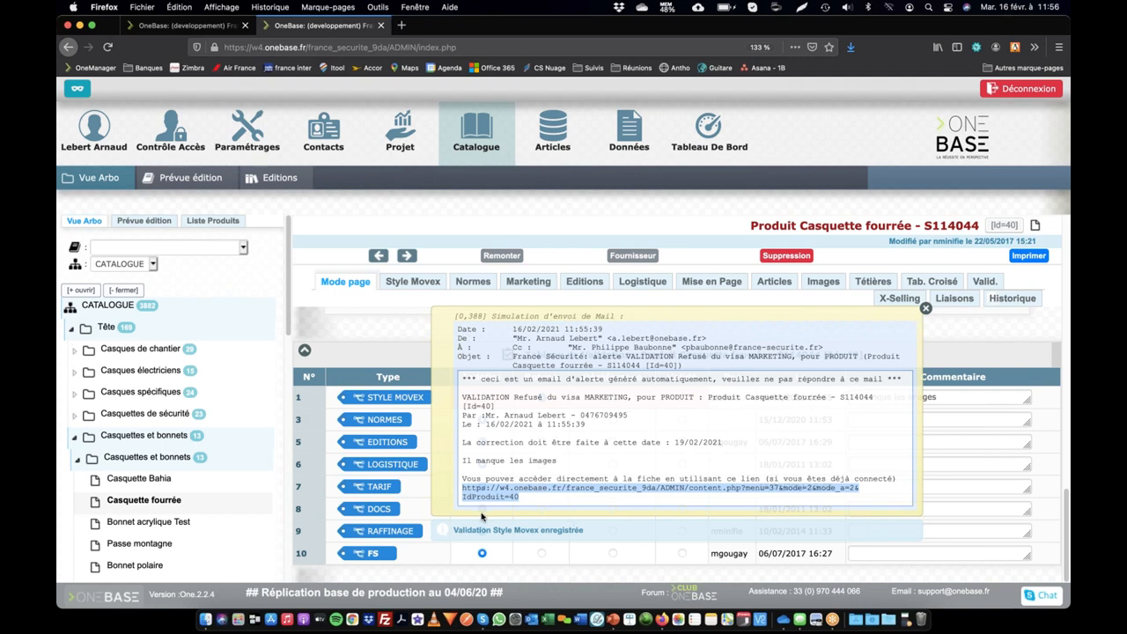
pyautogui.click(398, 24)
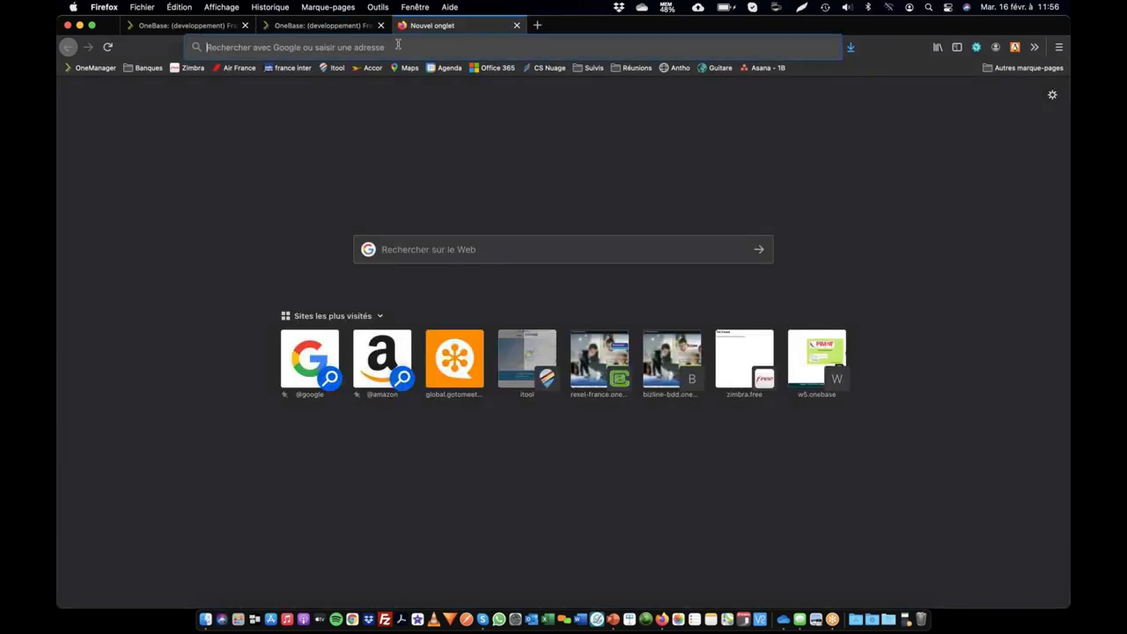
pyautogui.write('https://w4.onebase.fr/france_securite_9da/ADMIN/content.php?menu=37&mode=2&mode_a=2&IdProduit=40')
pyautogui.press('Return')
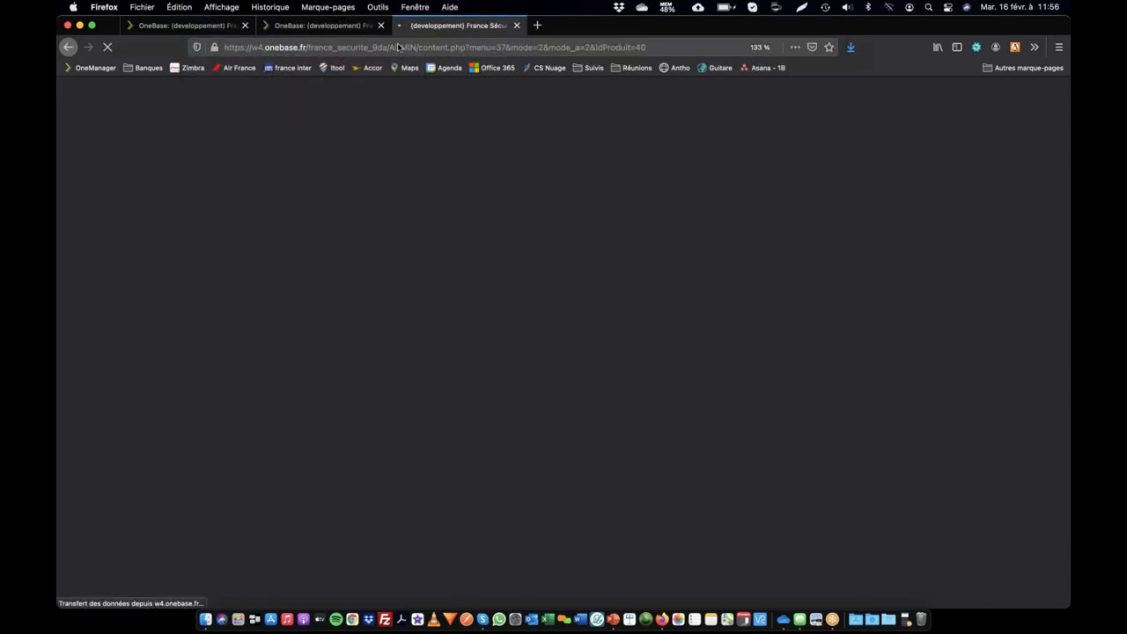
pyautogui.scroll(-5, 492, 516)
pyautogui.scroll(-15, 491, 516)
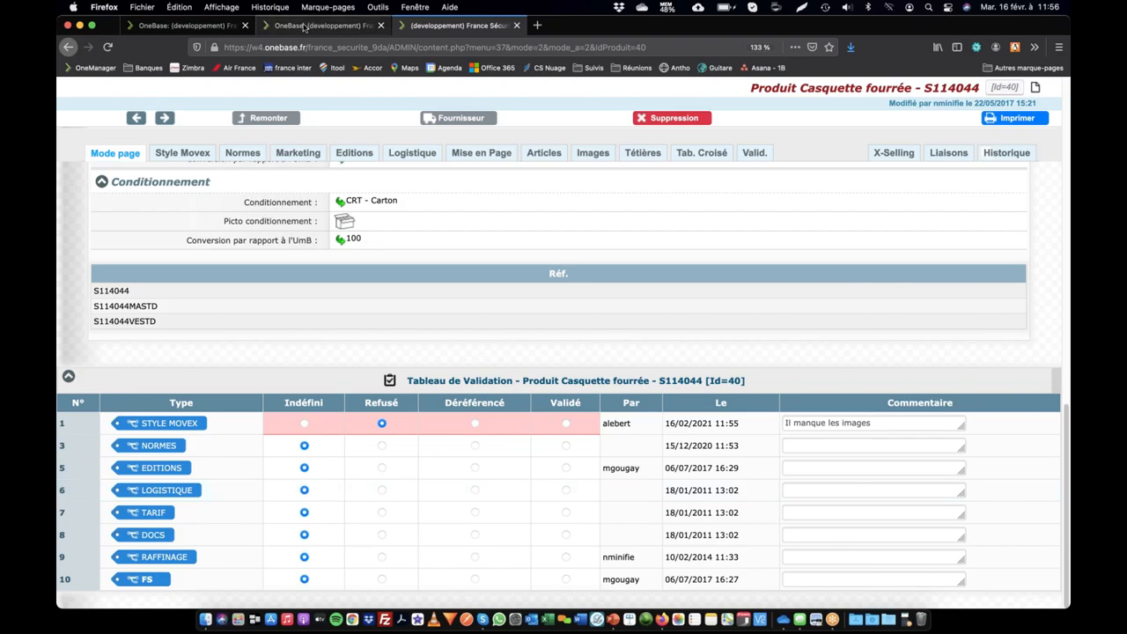
# - Close the simulated mail and reload the Casquette fourrée product page down to its validation table
pyautogui.click(306, 28)
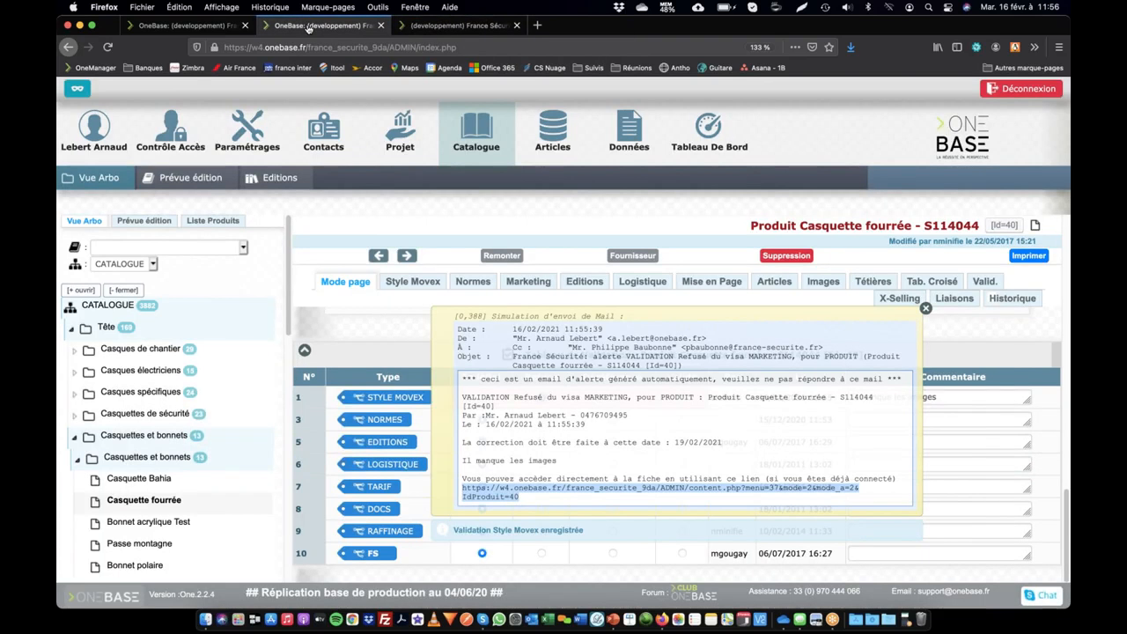
pyautogui.click(925, 309)
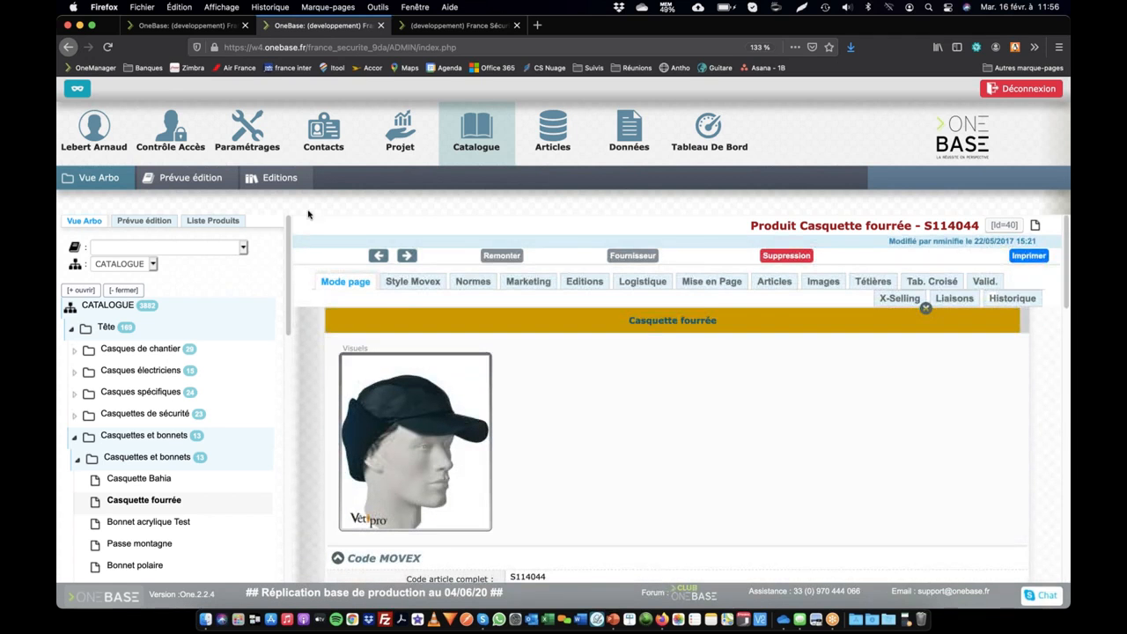
pyautogui.click(363, 280)
pyautogui.scroll(-12, 363, 280)
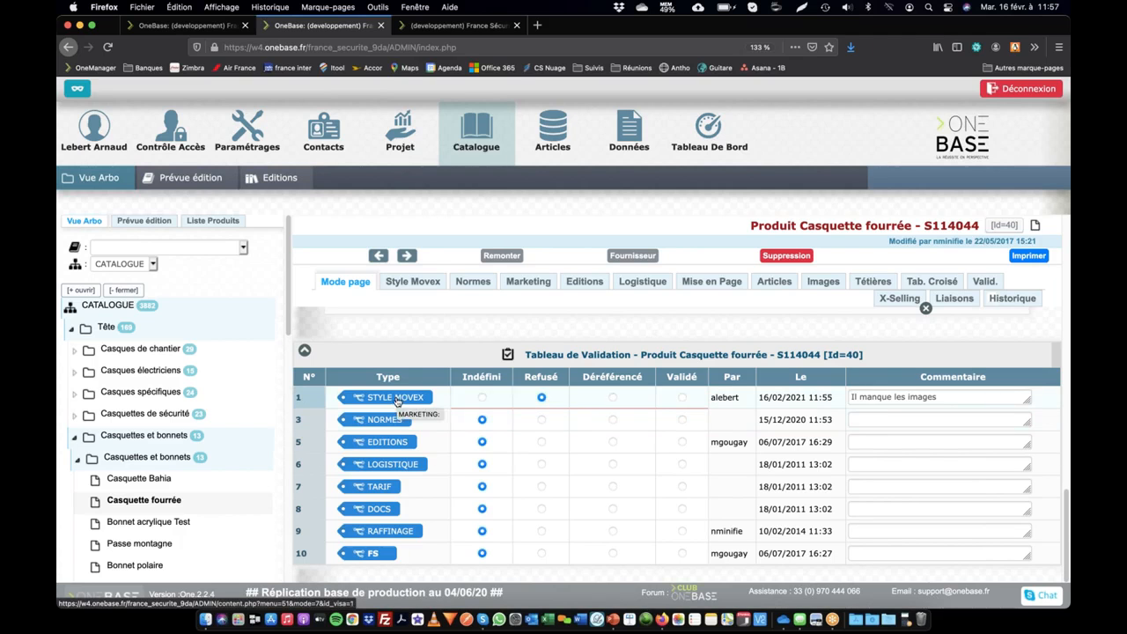
# - From the STYLE MOVEX visa definition, return to the PRODUIT workflow and open its Produit refusé mail alert
pyautogui.click(397, 398)
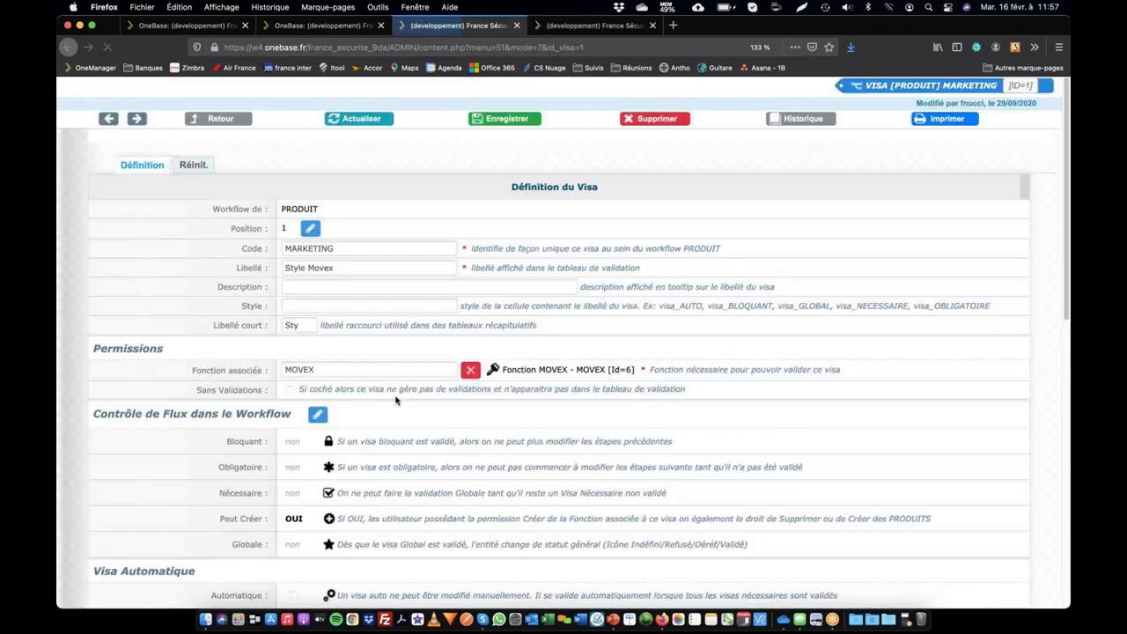
pyautogui.scroll(-5, 396, 400)
pyautogui.scroll(-4, 396, 400)
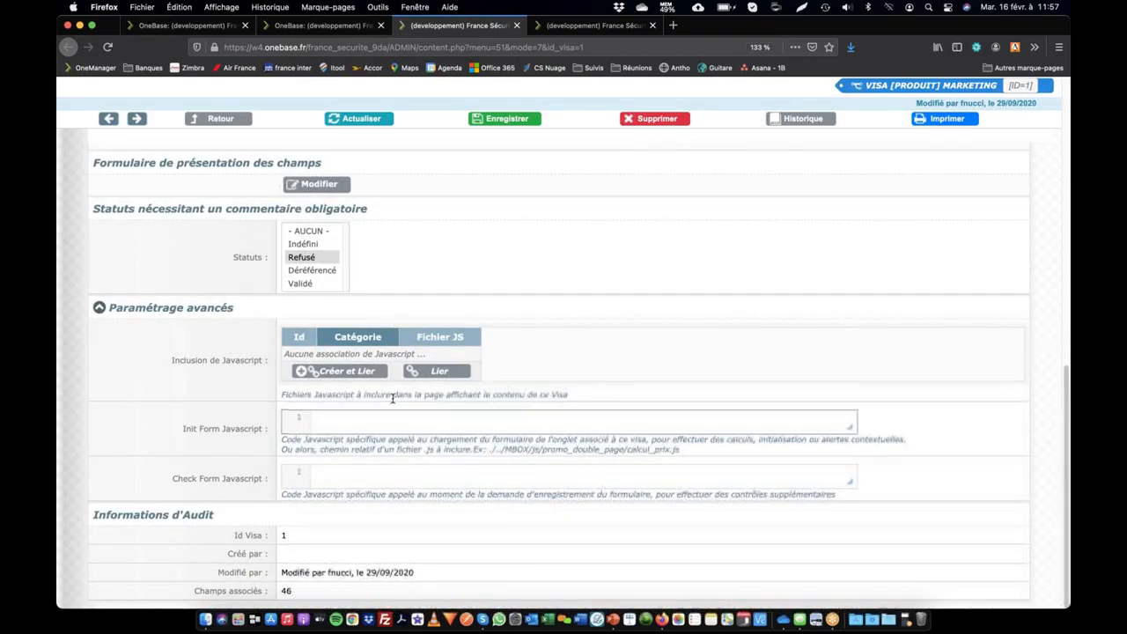
pyautogui.scroll(7, 395, 397)
pyautogui.click(216, 119)
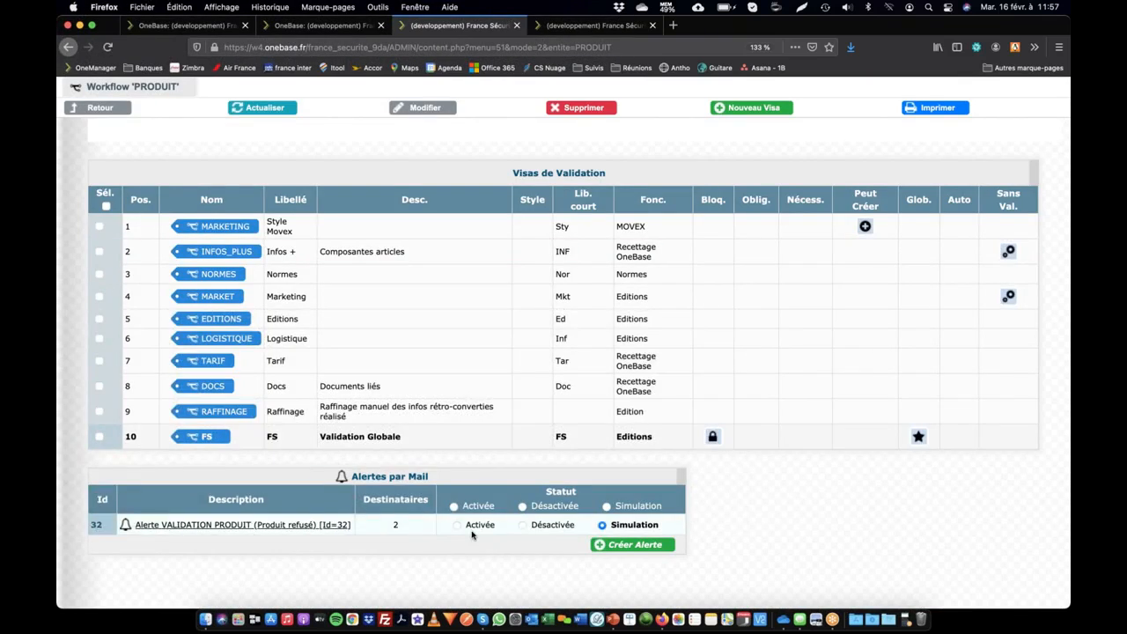
pyautogui.click(187, 525)
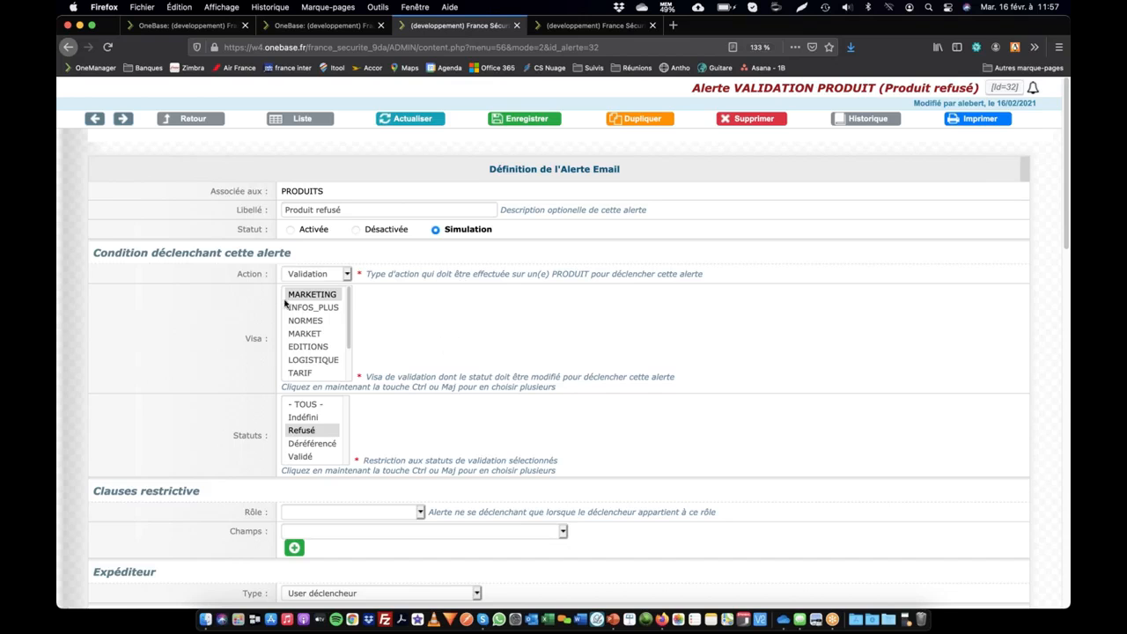
# - Set the alert's triggering action to Modification
pyautogui.click(316, 275)
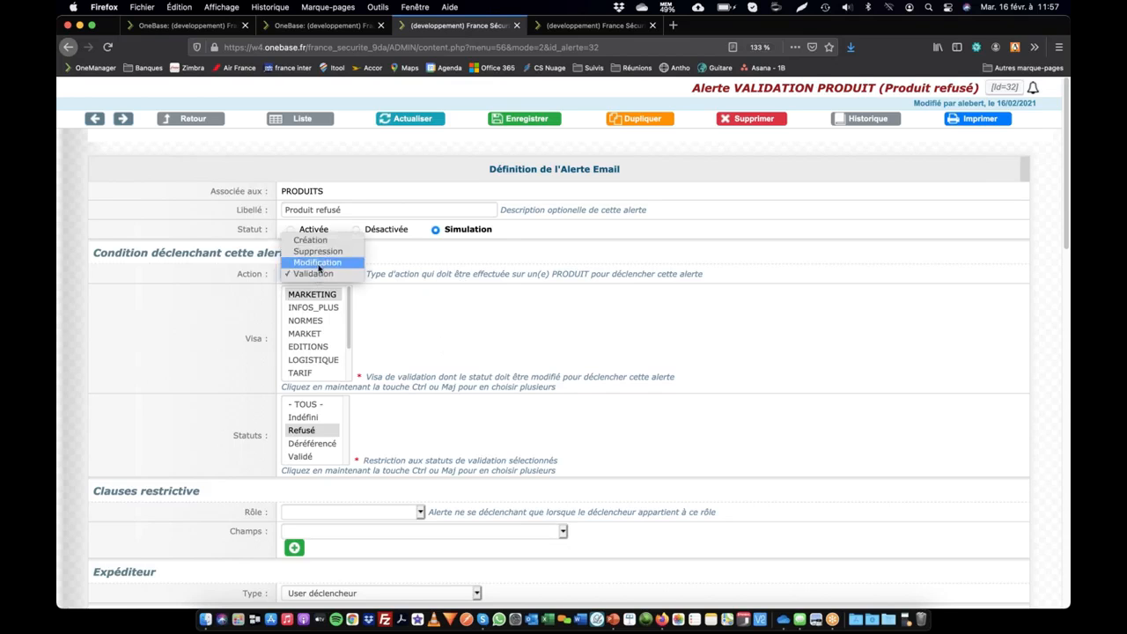
pyautogui.click(318, 263)
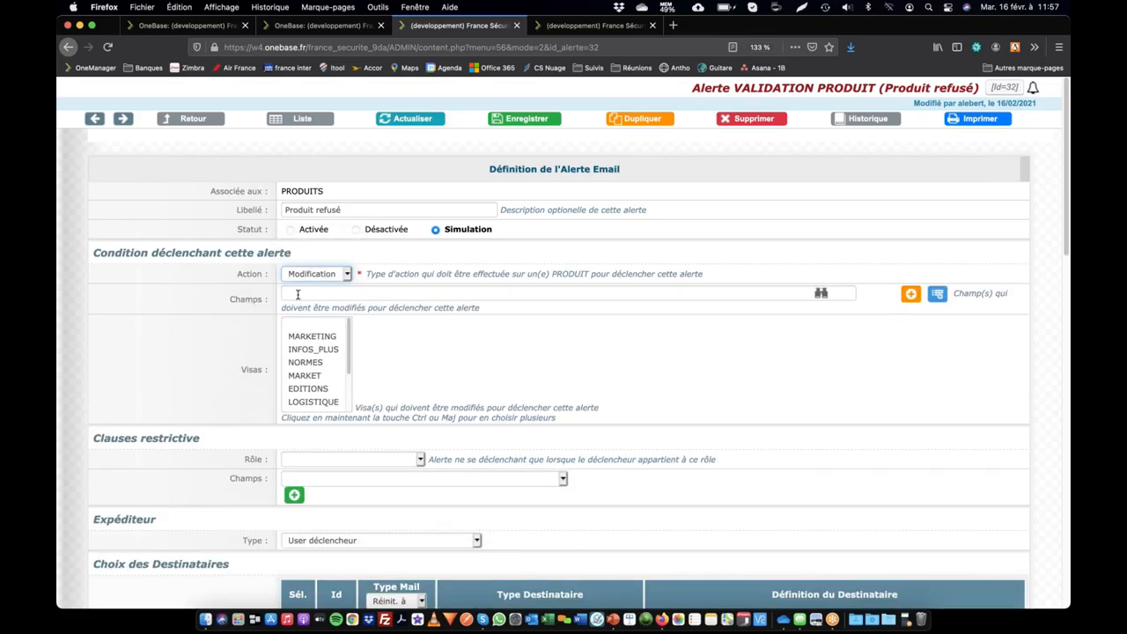
pyautogui.click(304, 294)
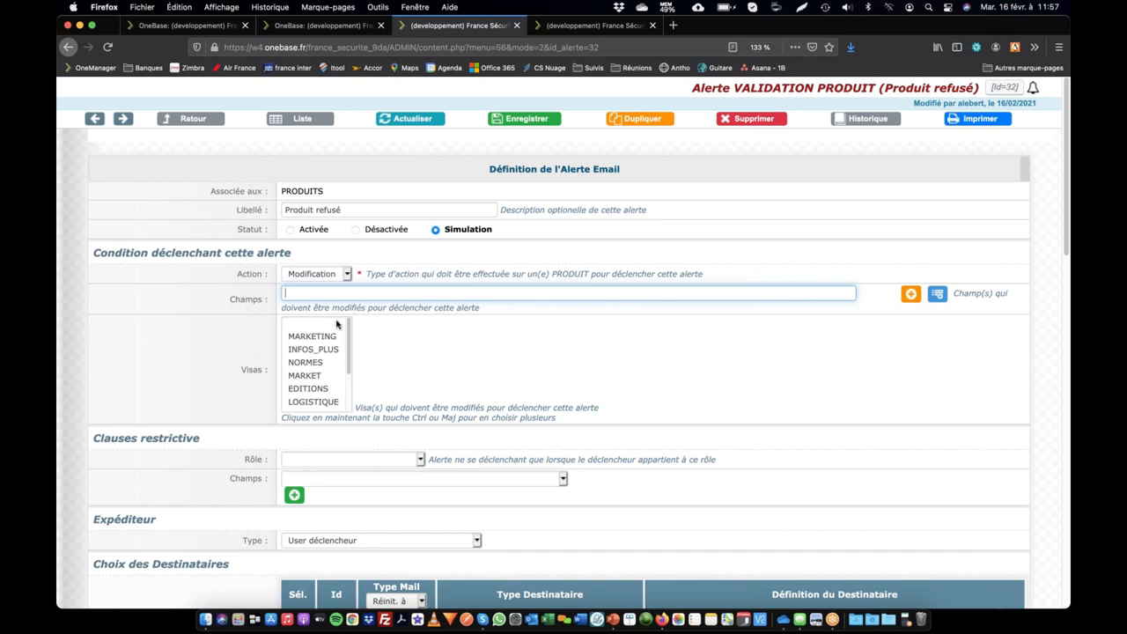
pyautogui.click(937, 295)
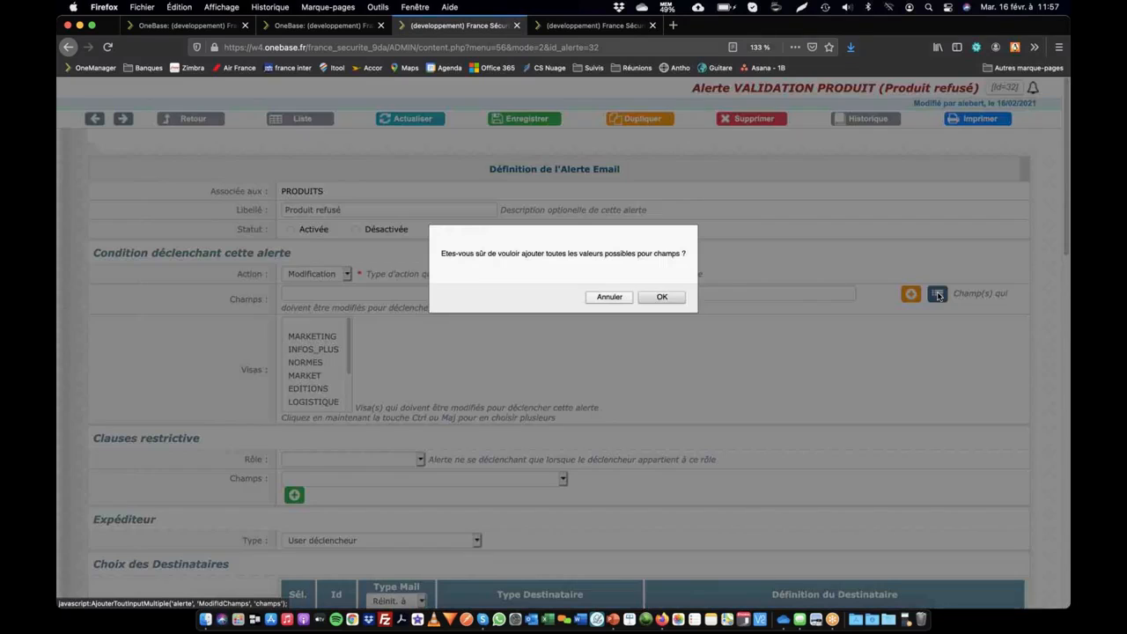
pyautogui.click(608, 300)
# - Add the field [PRODUIT] PROD_DESCRIPTIF - Descriptif Commercial as the modification trigger and save the alert
pyautogui.click(911, 296)
pyautogui.click(609, 293)
pyautogui.write('descrip')
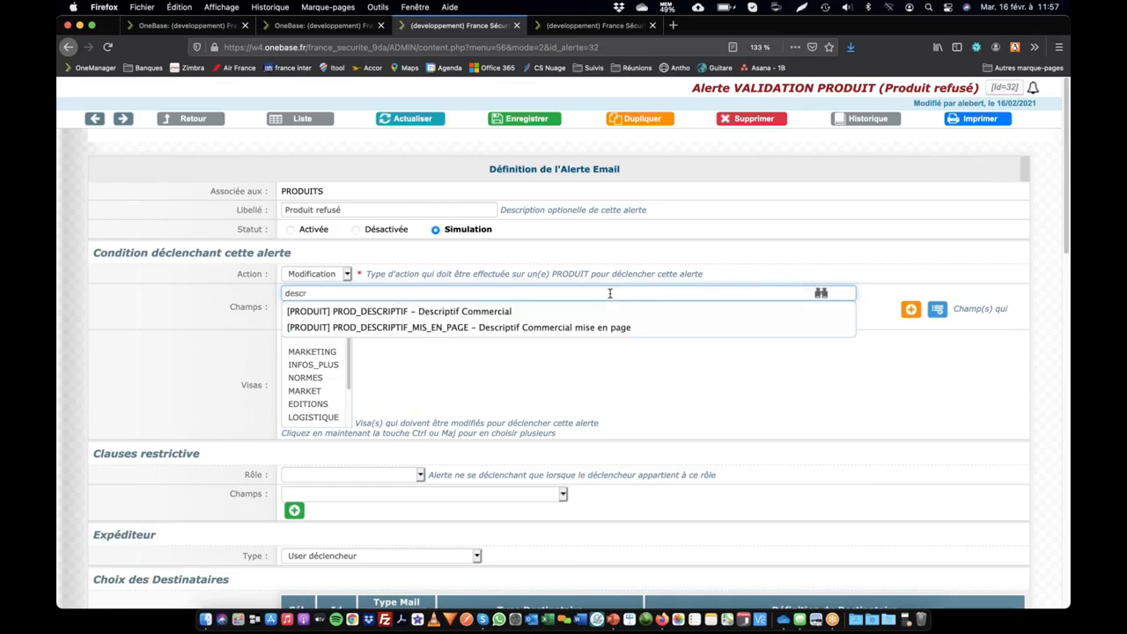
pyautogui.click(413, 311)
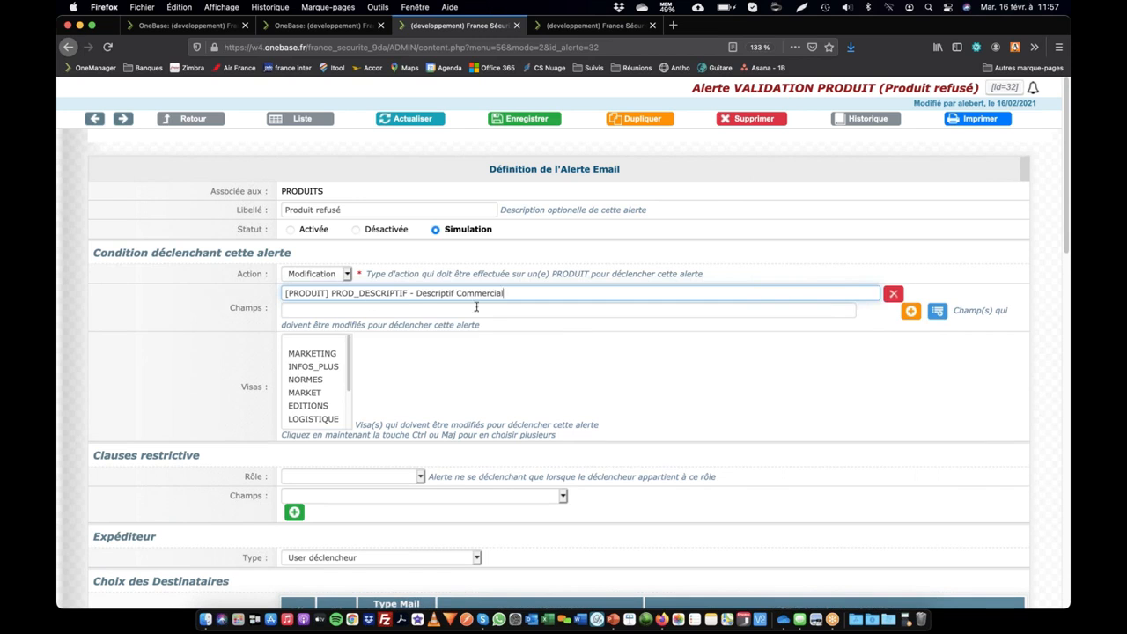
pyautogui.click(536, 120)
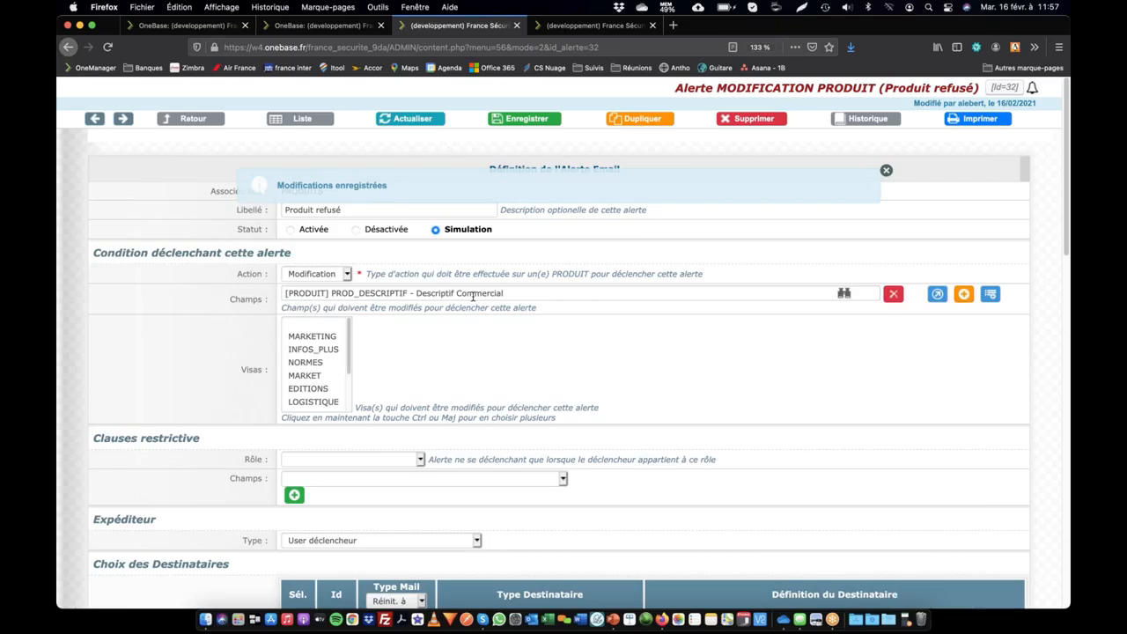
# - Review the modified alert's recipients, tags and mail content, and return to the PRODUIT workflow
pyautogui.scroll(-6, 451, 295)
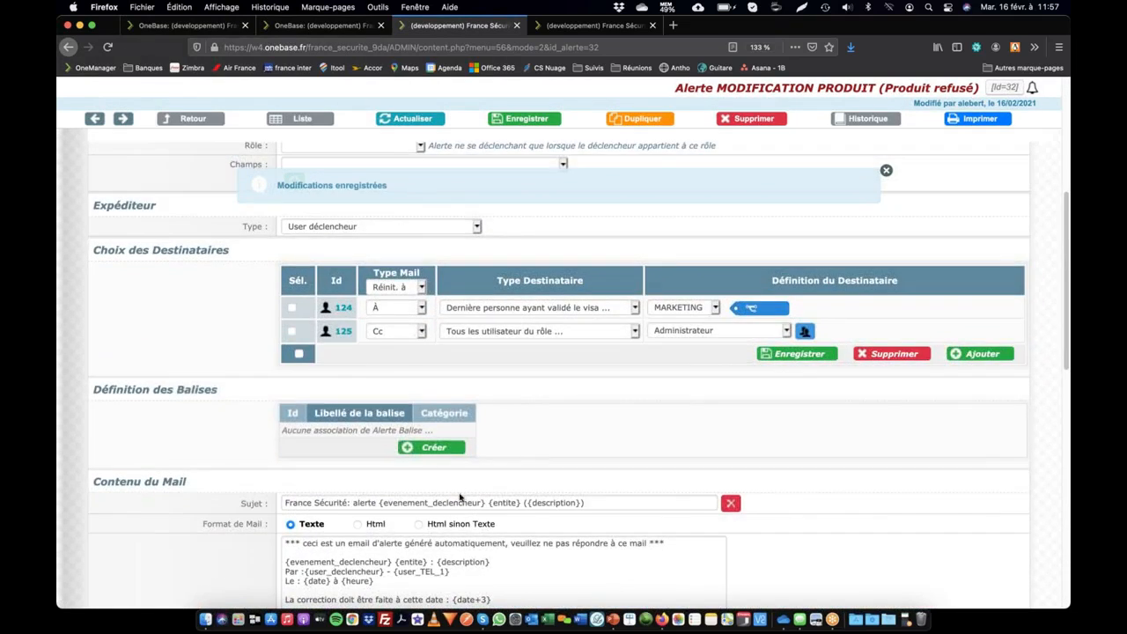
pyautogui.scroll(-5, 461, 501)
pyautogui.scroll(12, 330, 377)
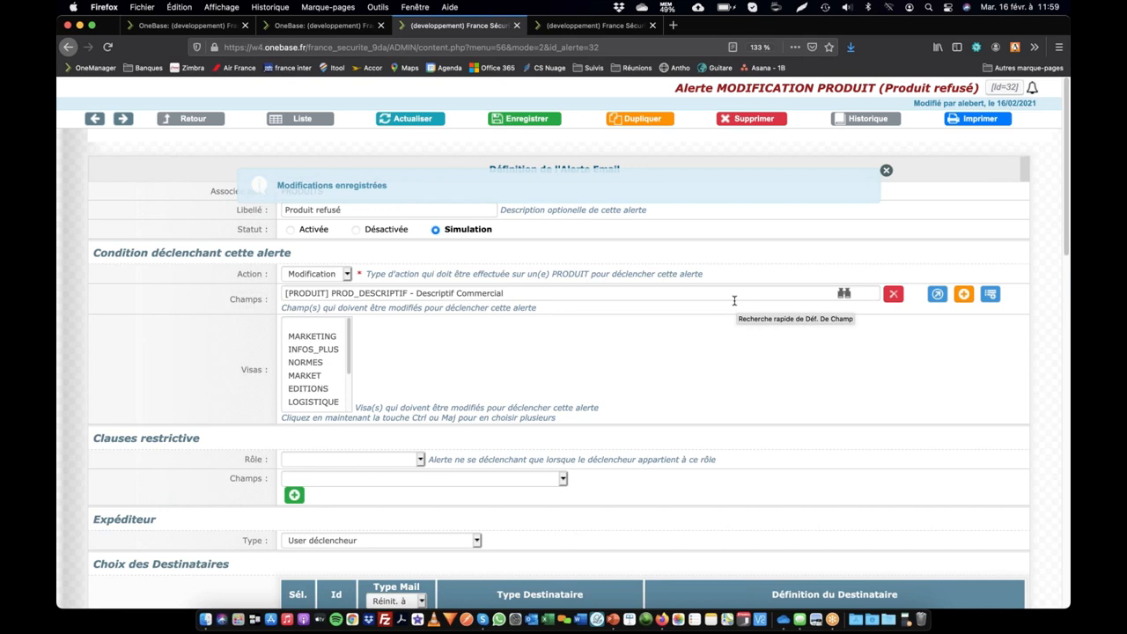
pyautogui.click(192, 119)
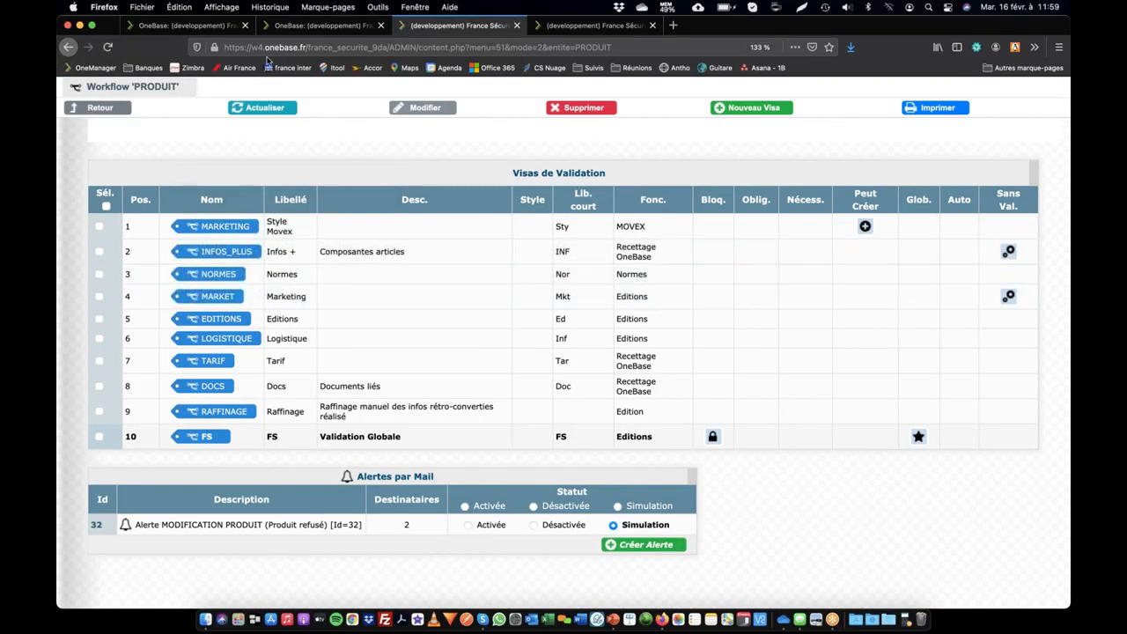
# - Reopen the Produit refusé alert from the general list of mail alerts and set its status to Activée
pyautogui.click(203, 27)
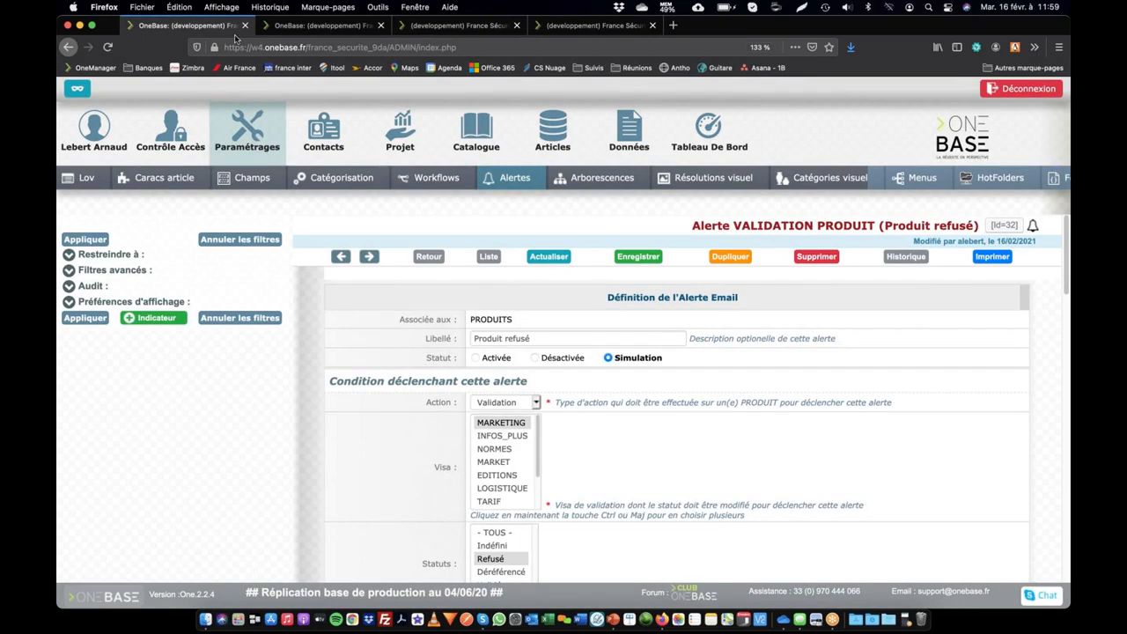
pyautogui.press('super+0')
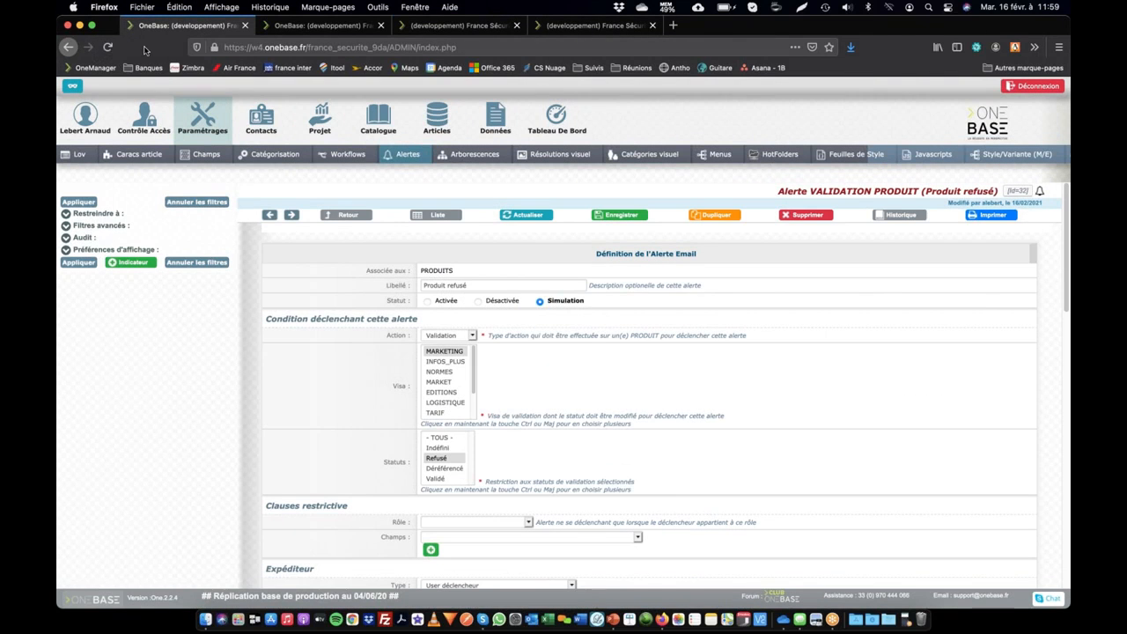
pyautogui.click(410, 157)
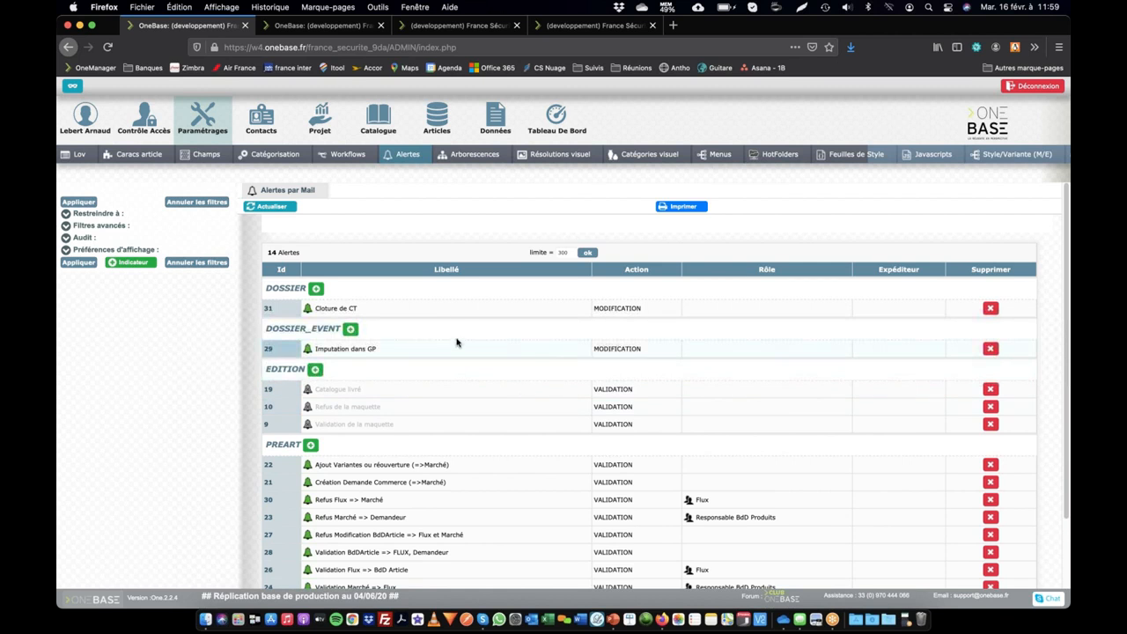
pyautogui.scroll(-1, 413, 445)
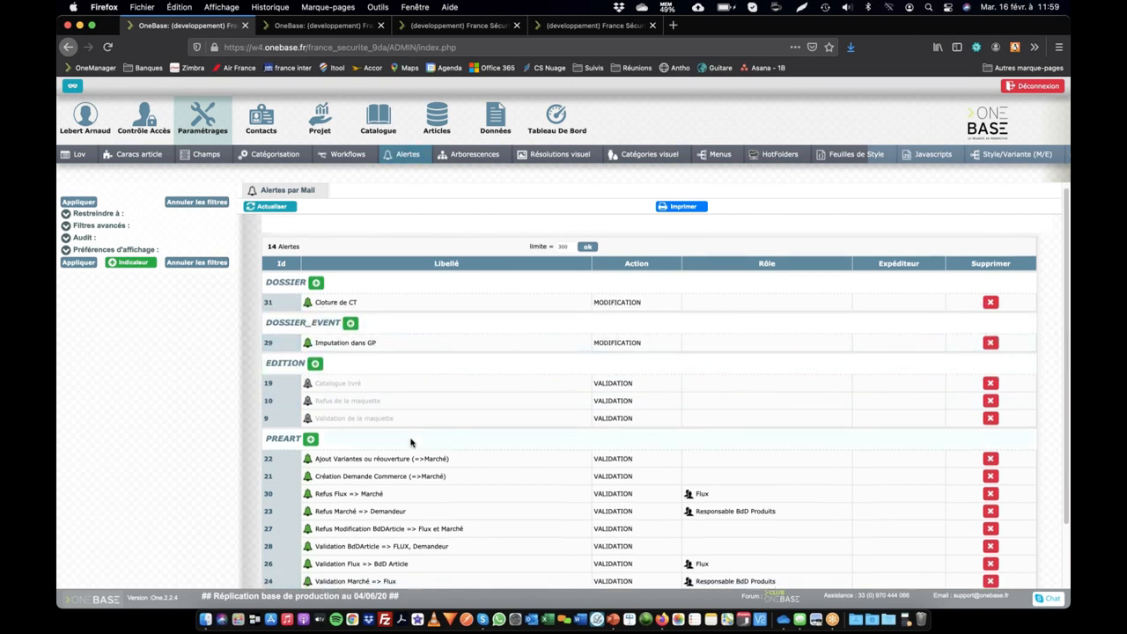
pyautogui.scroll(-4, 410, 443)
pyautogui.click(341, 569)
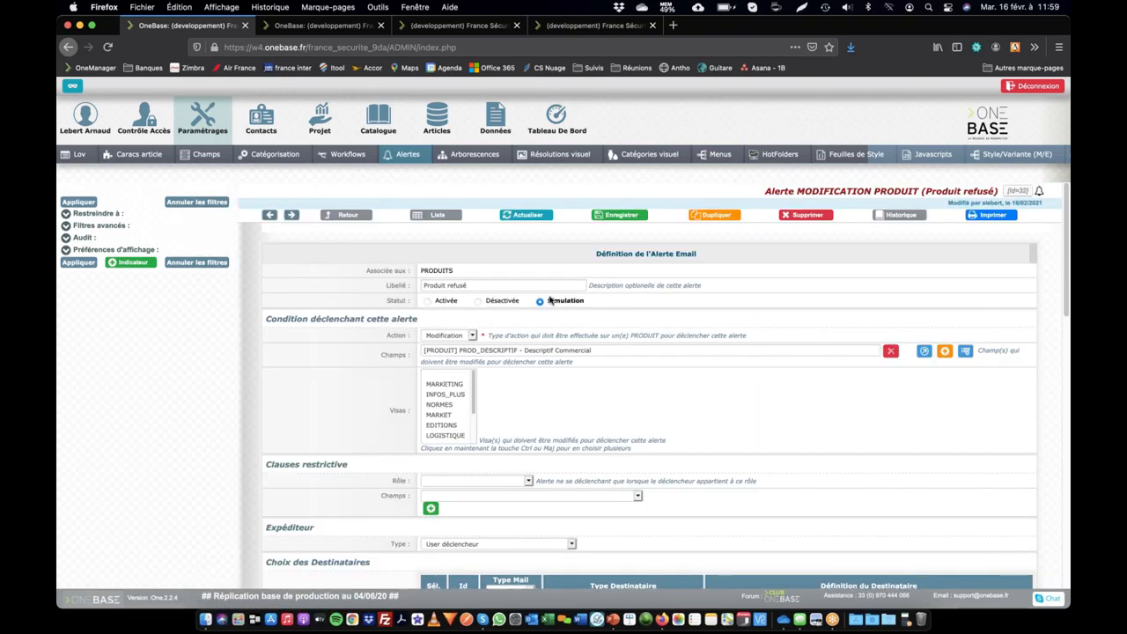
pyautogui.click(434, 305)
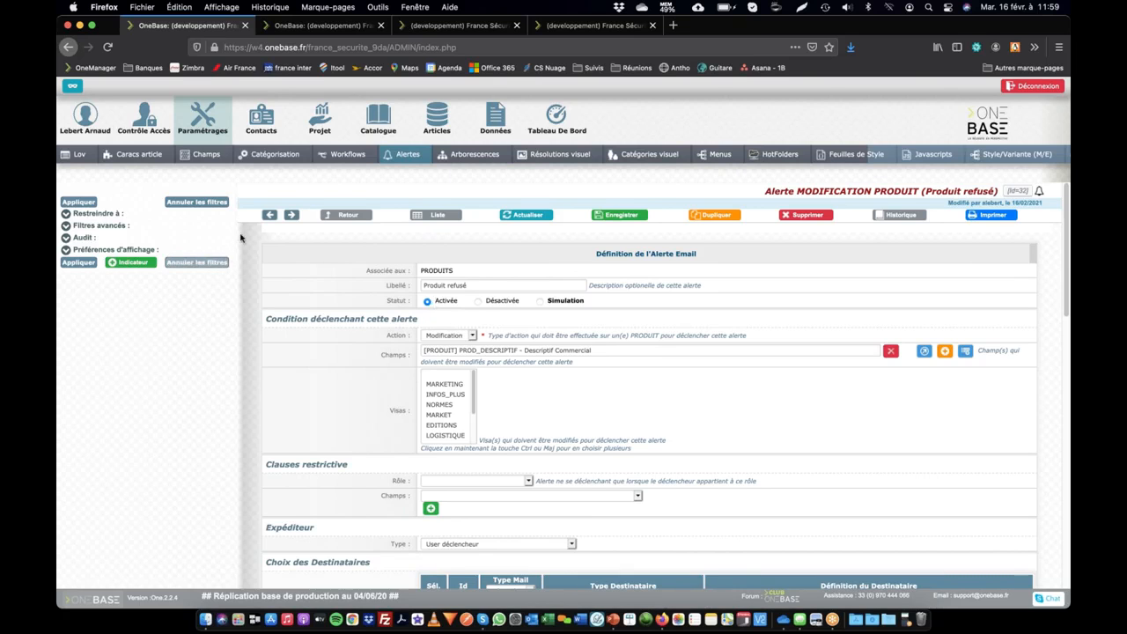
# - Examine the user preferences for accepting email notifications and receiving self-triggered alerts, and return to the alert definition
pyautogui.click(85, 124)
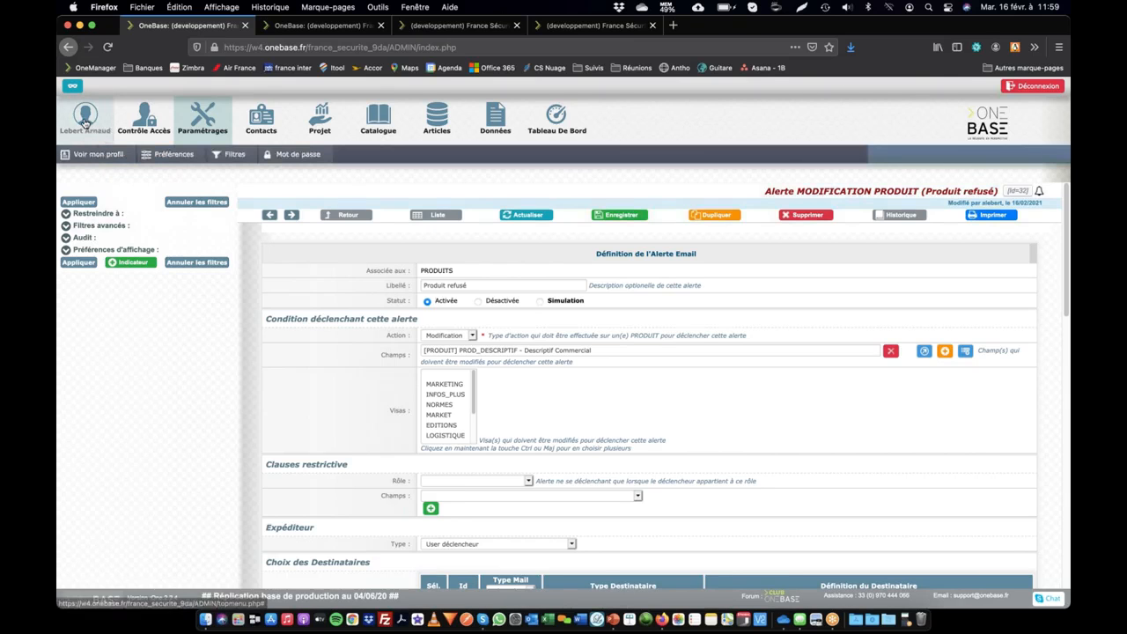
pyautogui.click(194, 155)
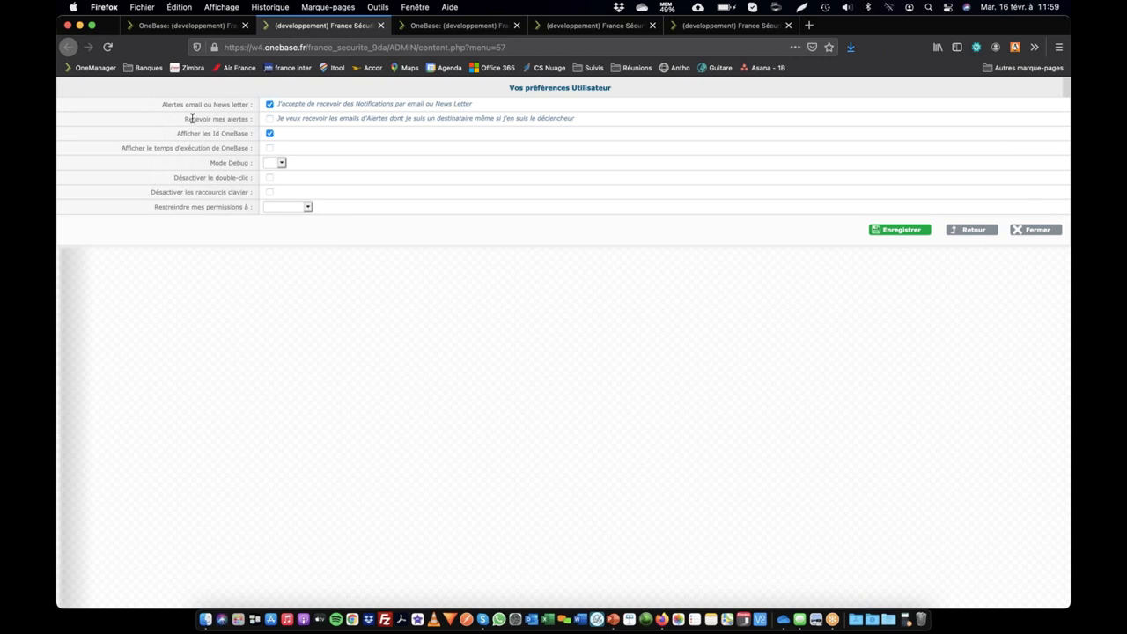
pyautogui.moveTo(187, 106); pyautogui.dragTo(250, 106)
pyautogui.click(270, 105)
pyautogui.click(269, 104)
pyautogui.click(269, 104)
pyautogui.click(269, 105)
pyautogui.moveTo(206, 119); pyautogui.dragTo(257, 119)
pyautogui.click(269, 120)
pyautogui.click(187, 25)
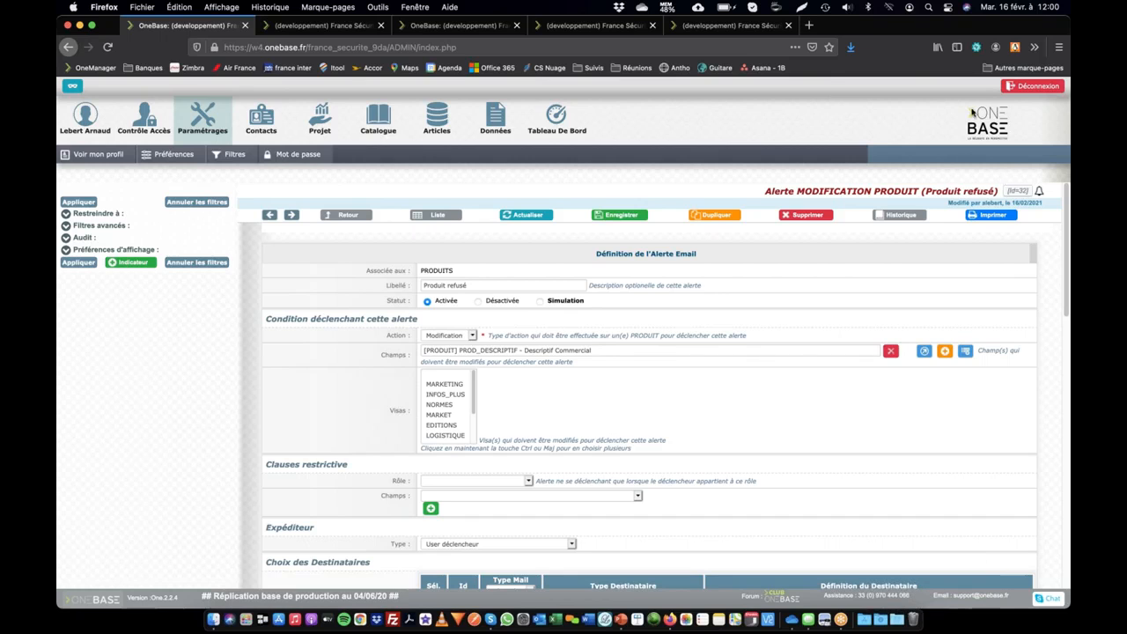
# - Search the Club OneBase forum for "alerte" and look through the matching topics
pyautogui.click(772, 604)
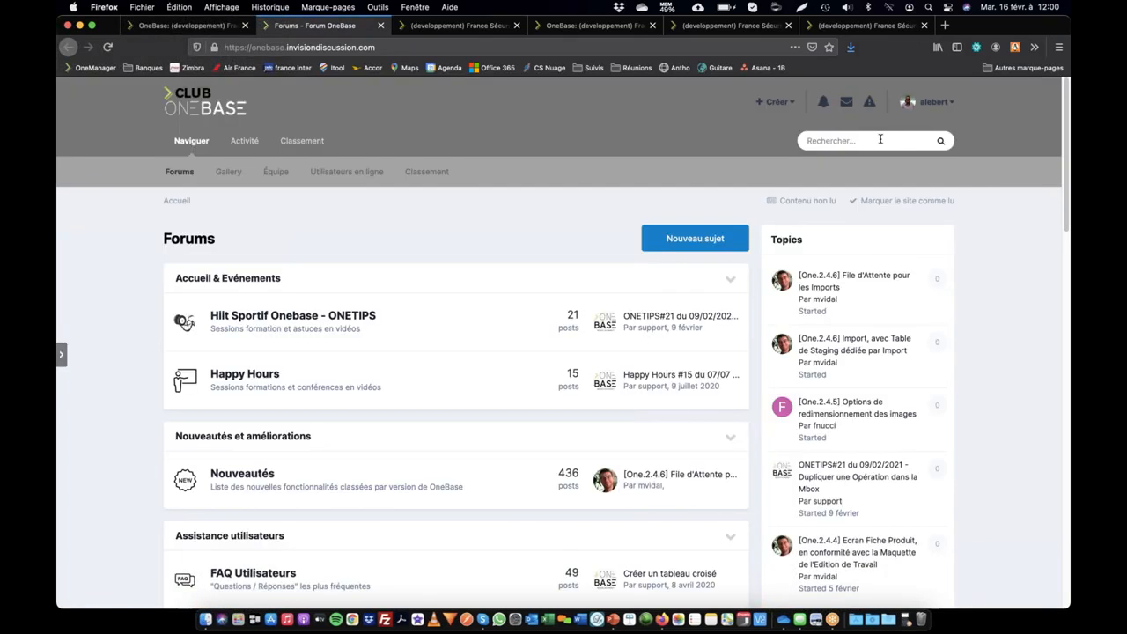
pyautogui.click(878, 139)
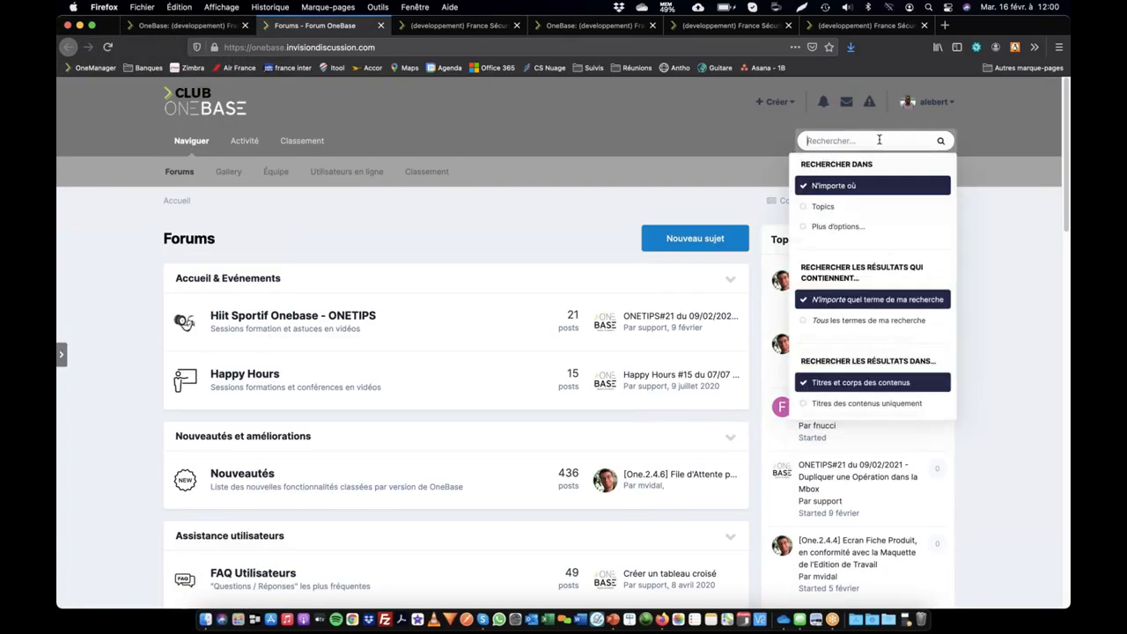
pyautogui.write('alerte')
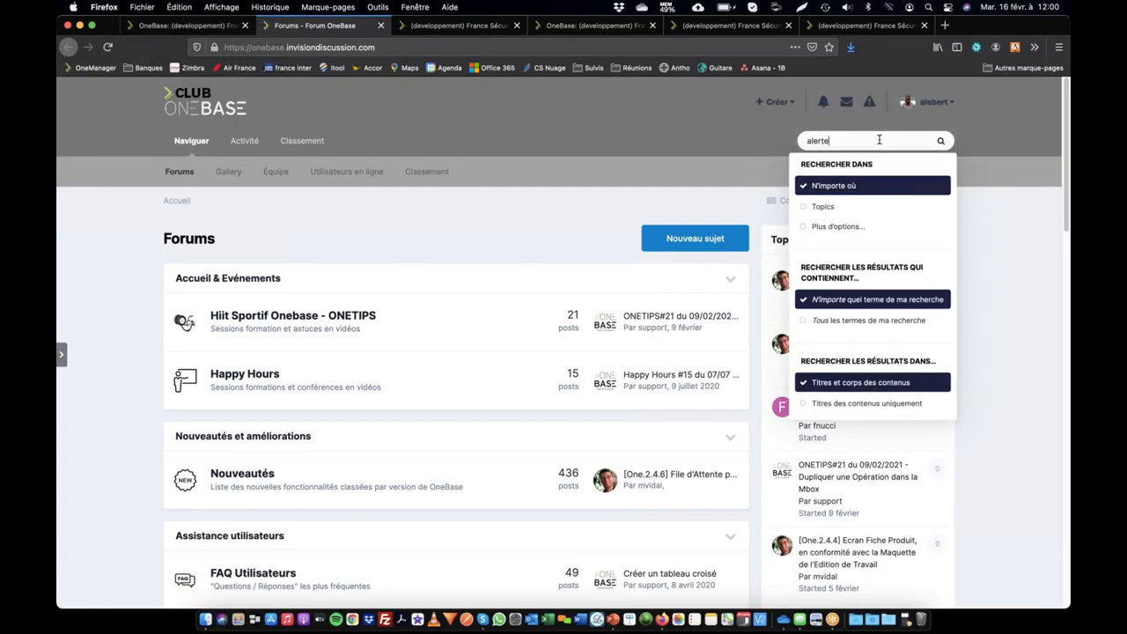
pyautogui.press('Return')
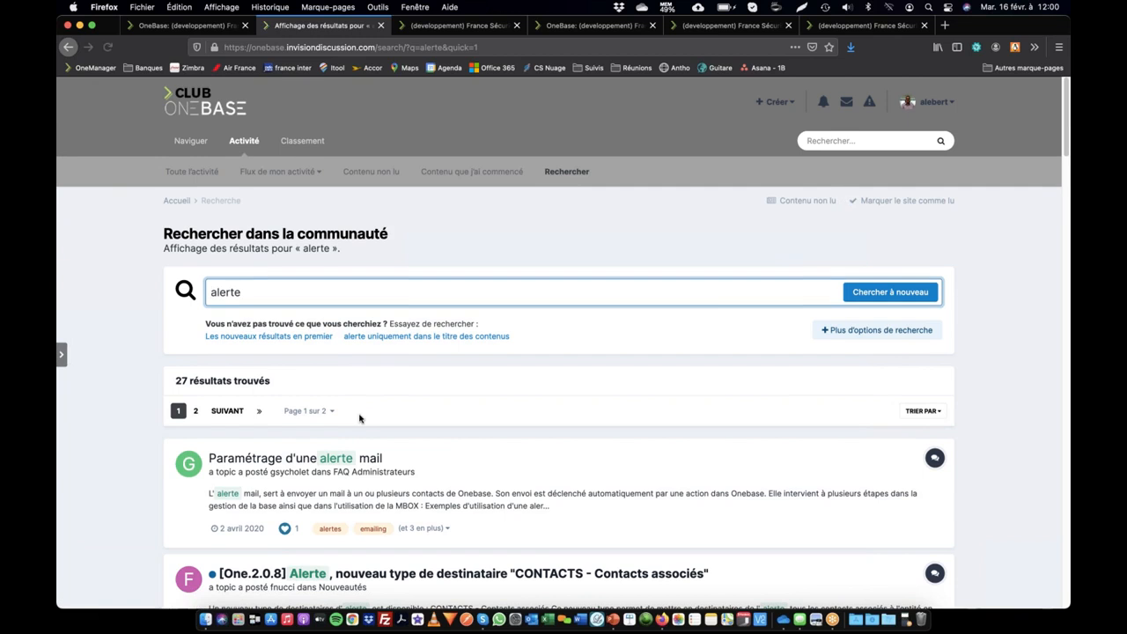
pyautogui.scroll(-2, 359, 417)
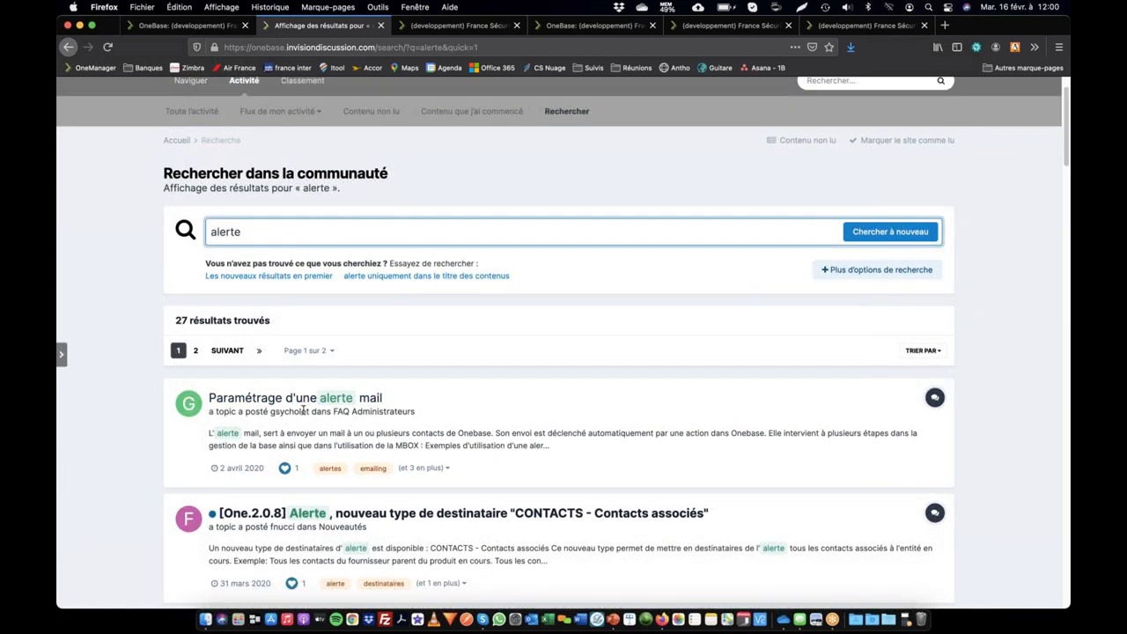
pyautogui.scroll(-5, 491, 443)
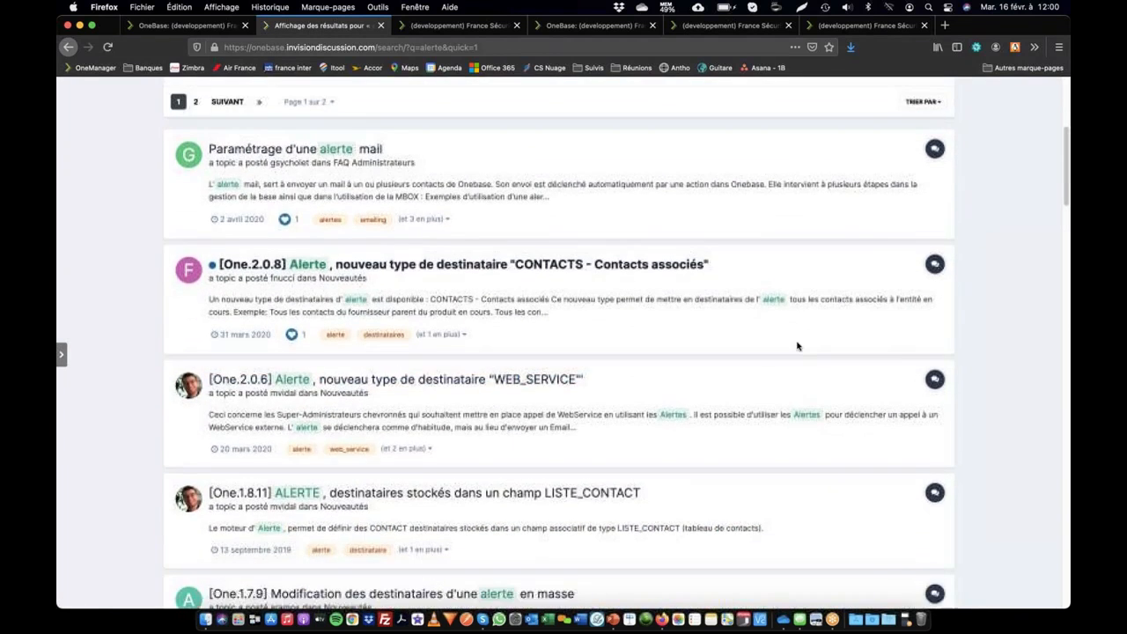
pyautogui.scroll(6, 898, 251)
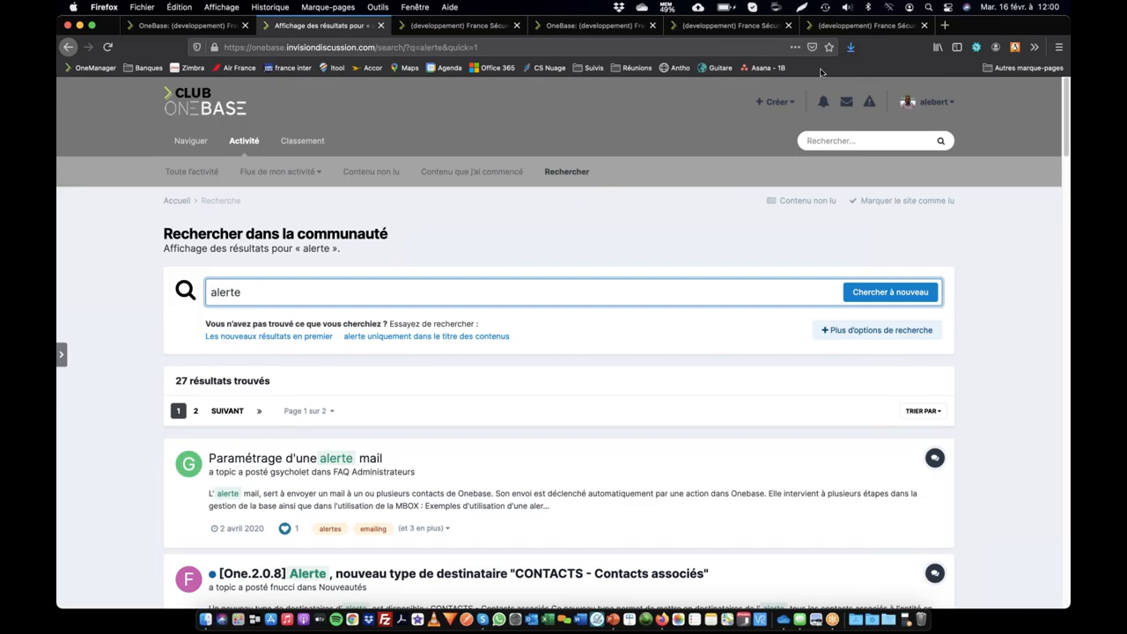
pyautogui.press('super+Tab')
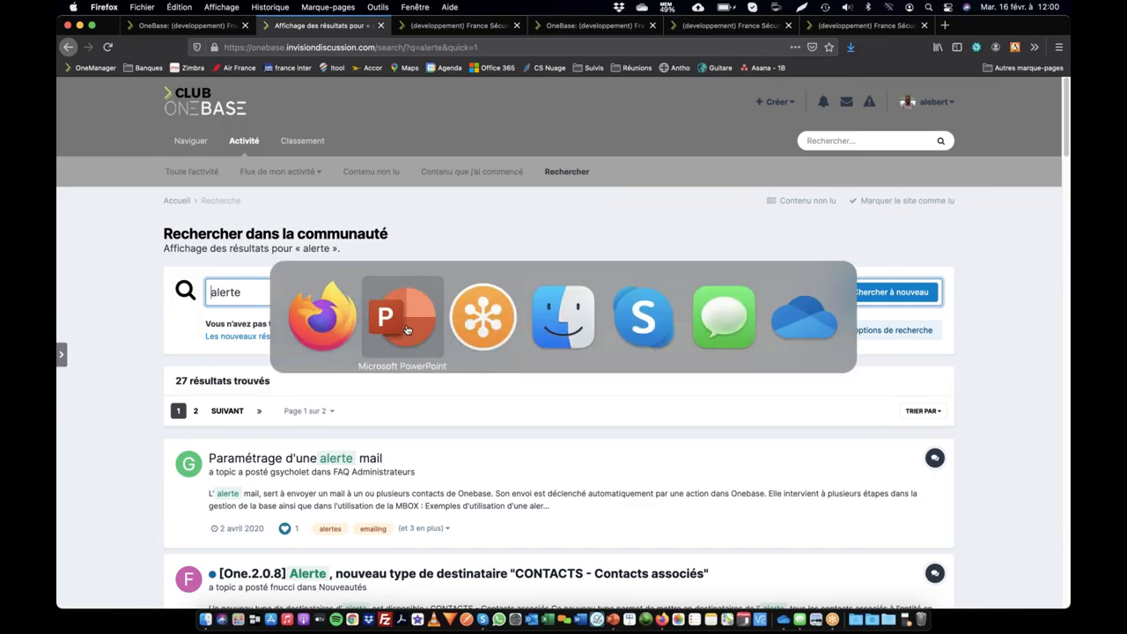
pyautogui.click(482, 329)
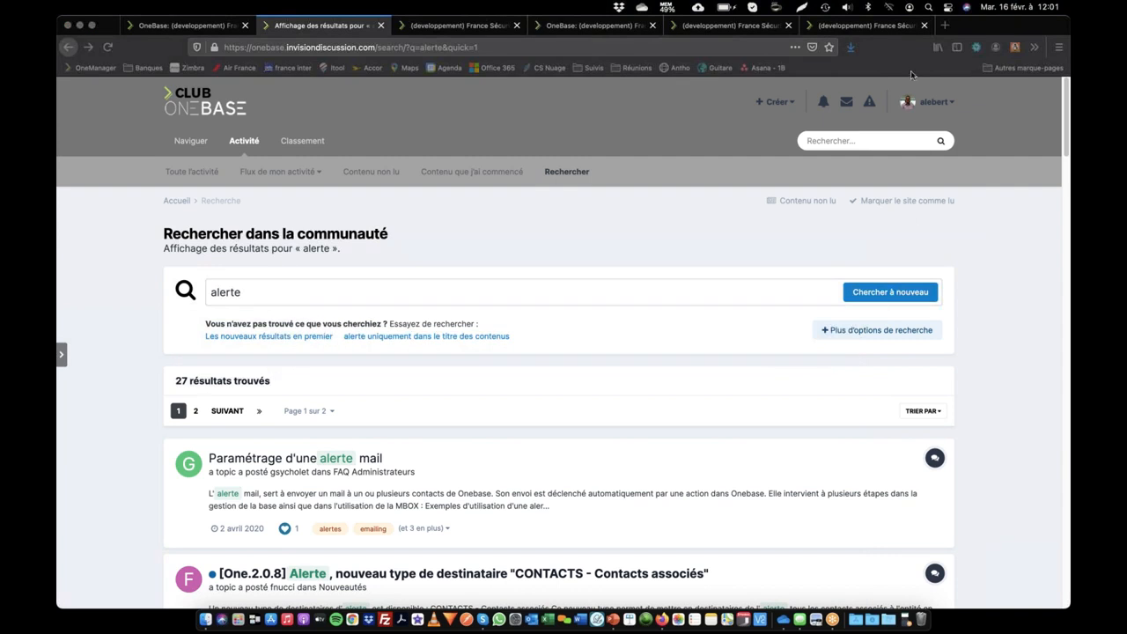